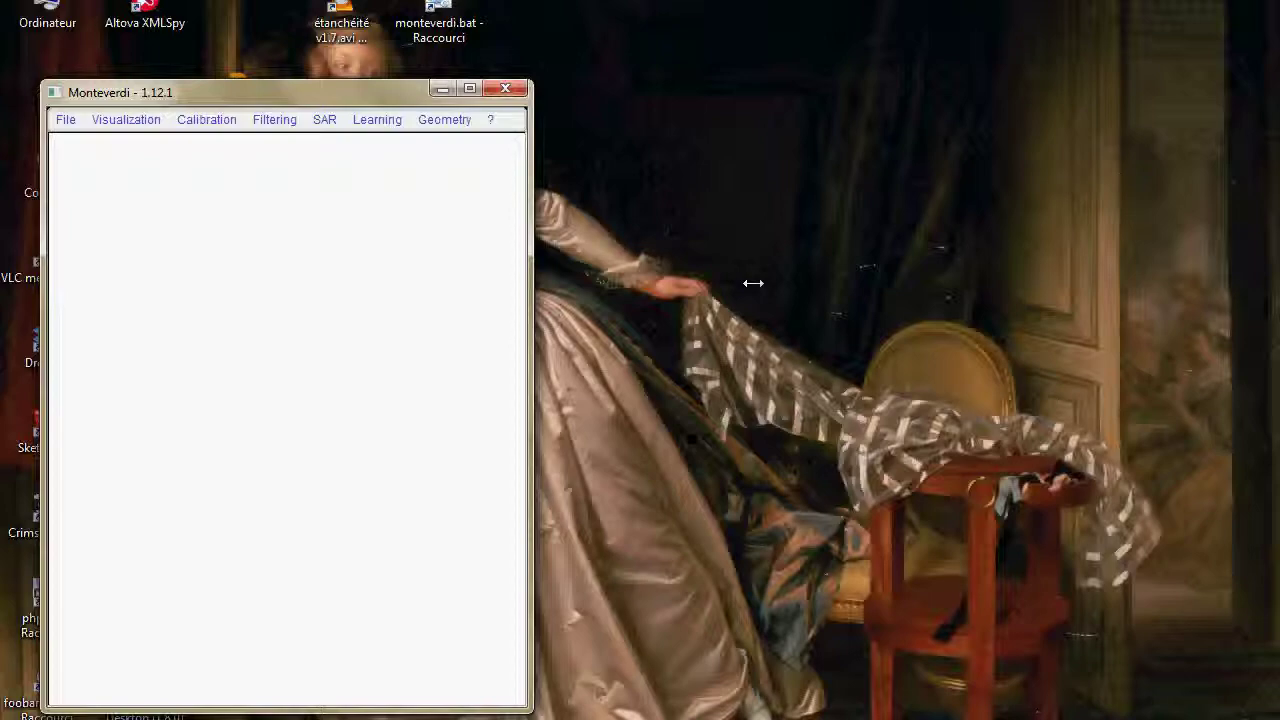
- Start opening a dataset and browse to the IMG_PHR1A_P_001 folder inside La Réunion
drag(60, 92, 49, 45)
click(55, 72)
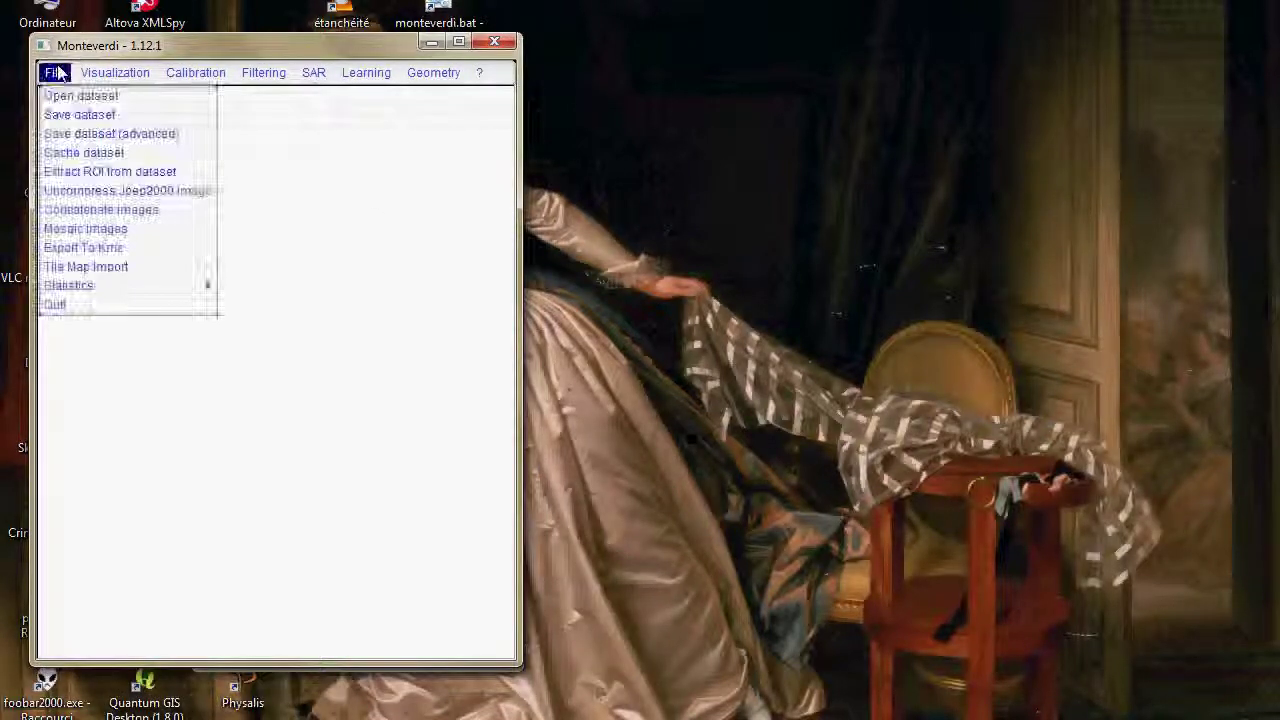
click(52, 95)
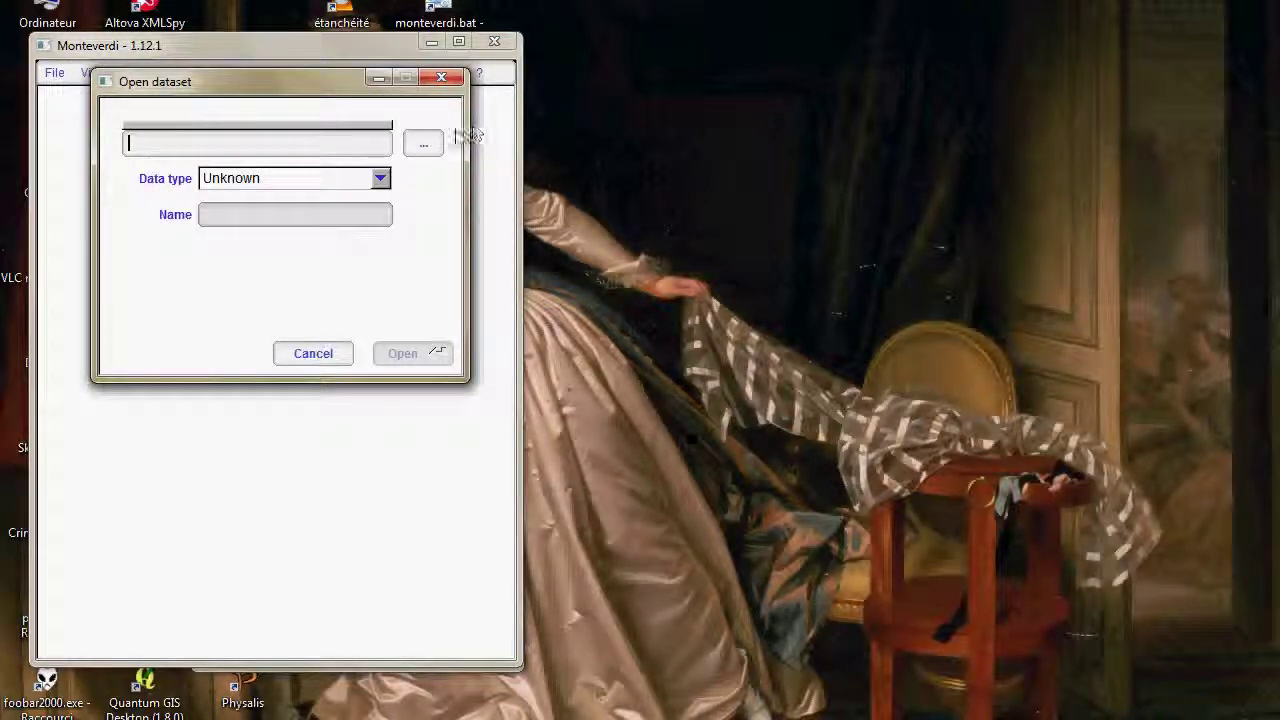
click(436, 145)
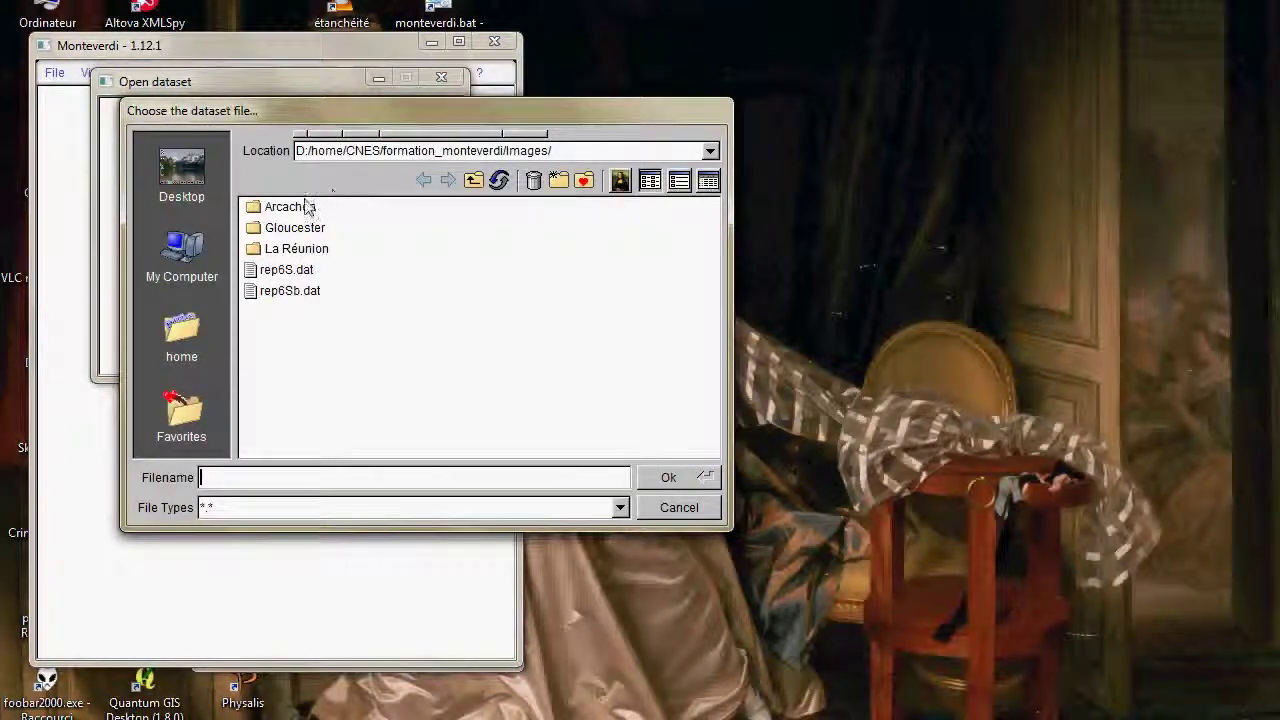
click(293, 250)
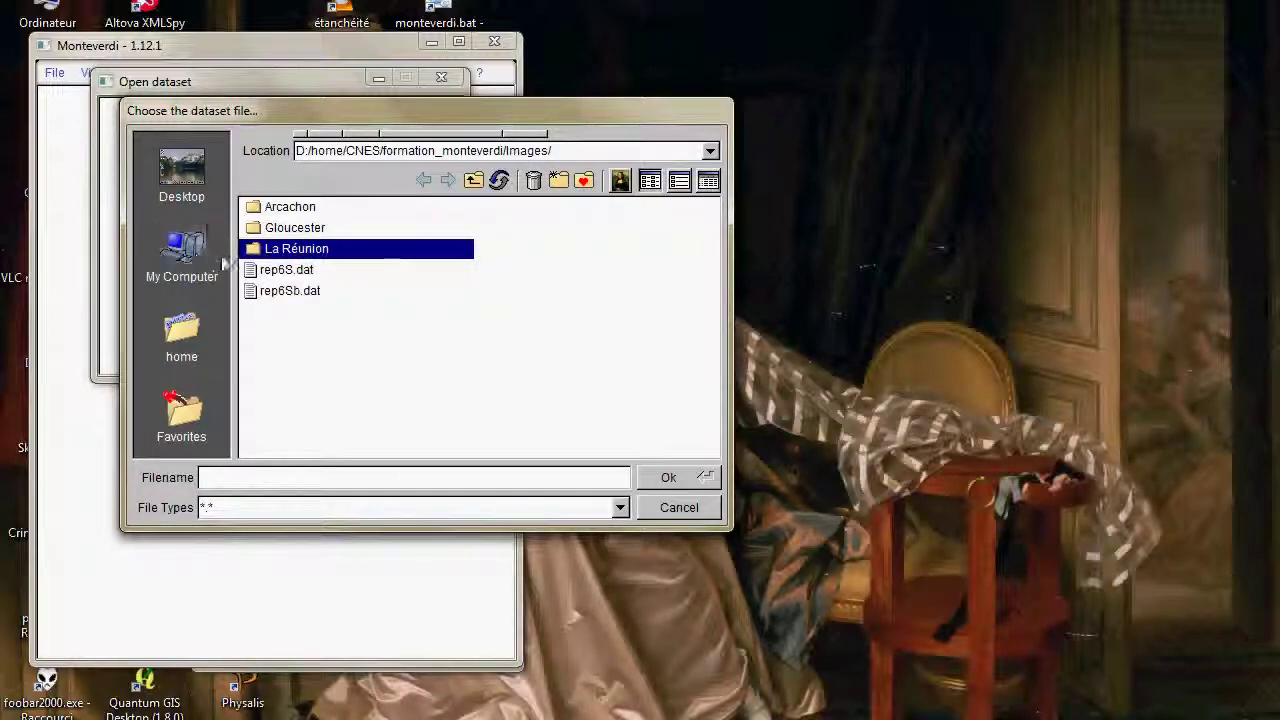
double_click(358, 250)
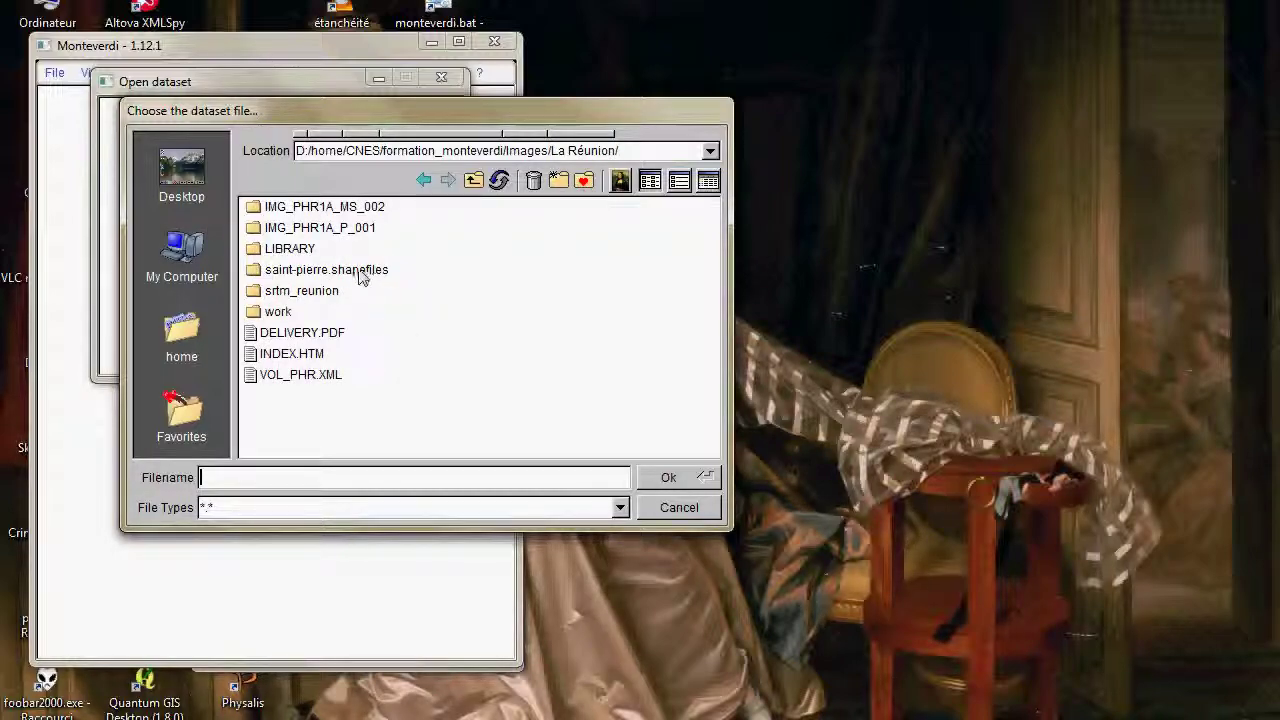
double_click(316, 232)
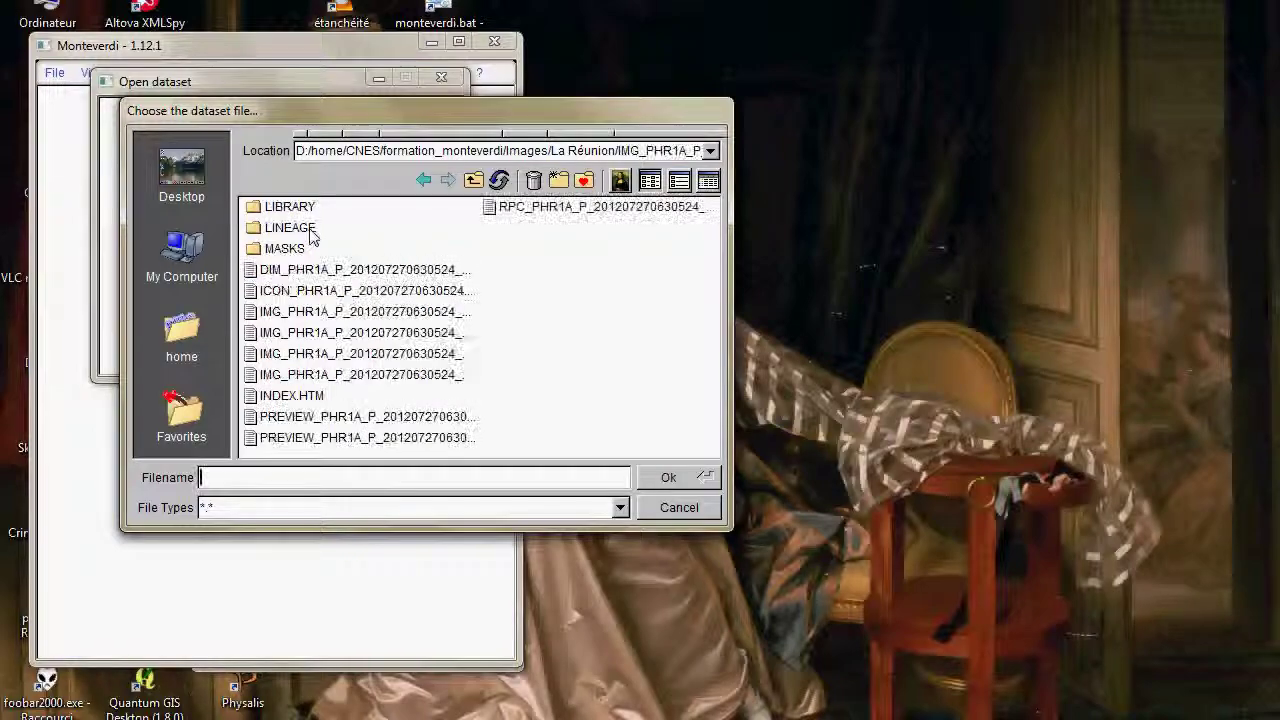
- List the files with details in an enlarged file chooser and open the IMG_PHR1A_P JP2 image at resolution 0
click(709, 180)
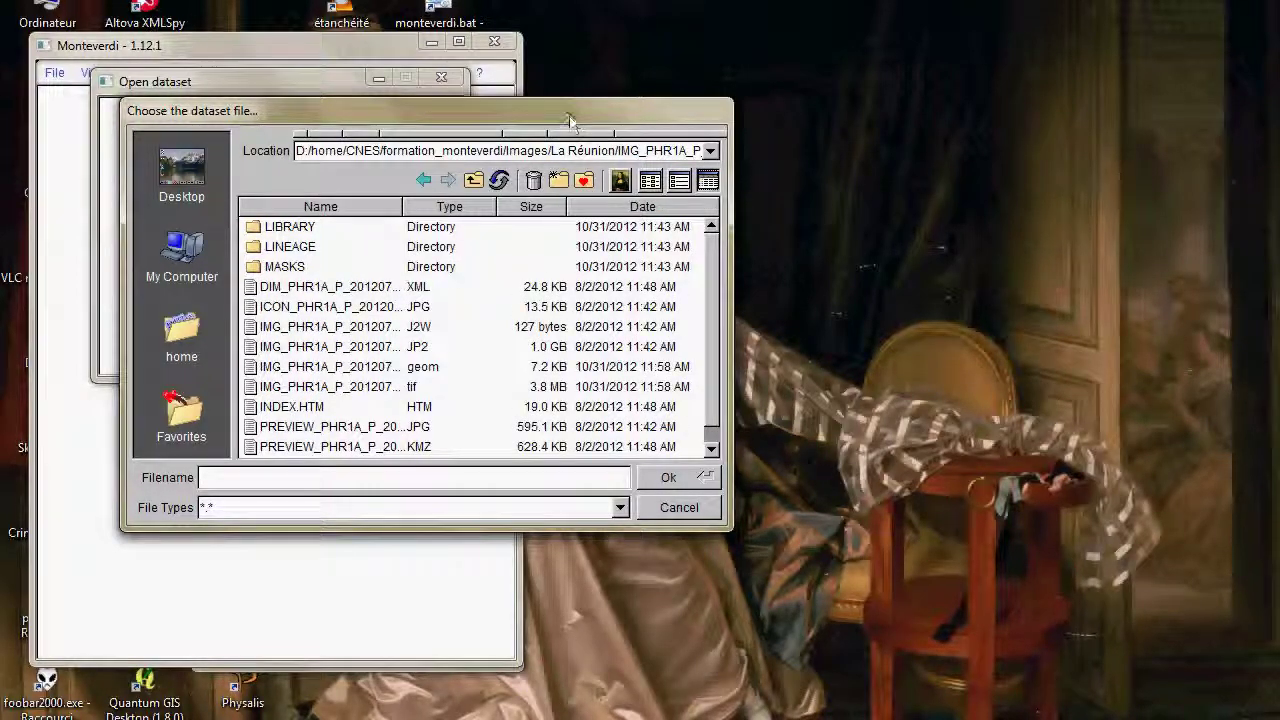
drag(570, 122, 524, 60)
drag(688, 470, 922, 662)
click(326, 287)
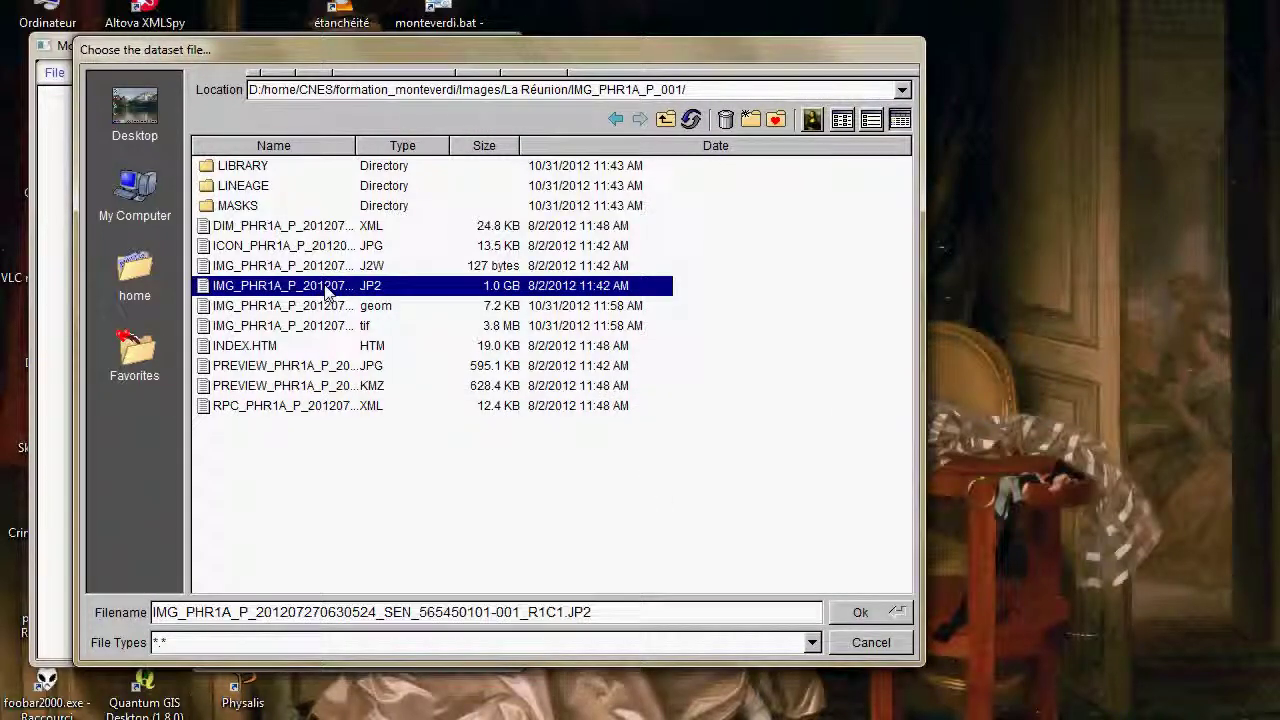
click(841, 607)
click(391, 358)
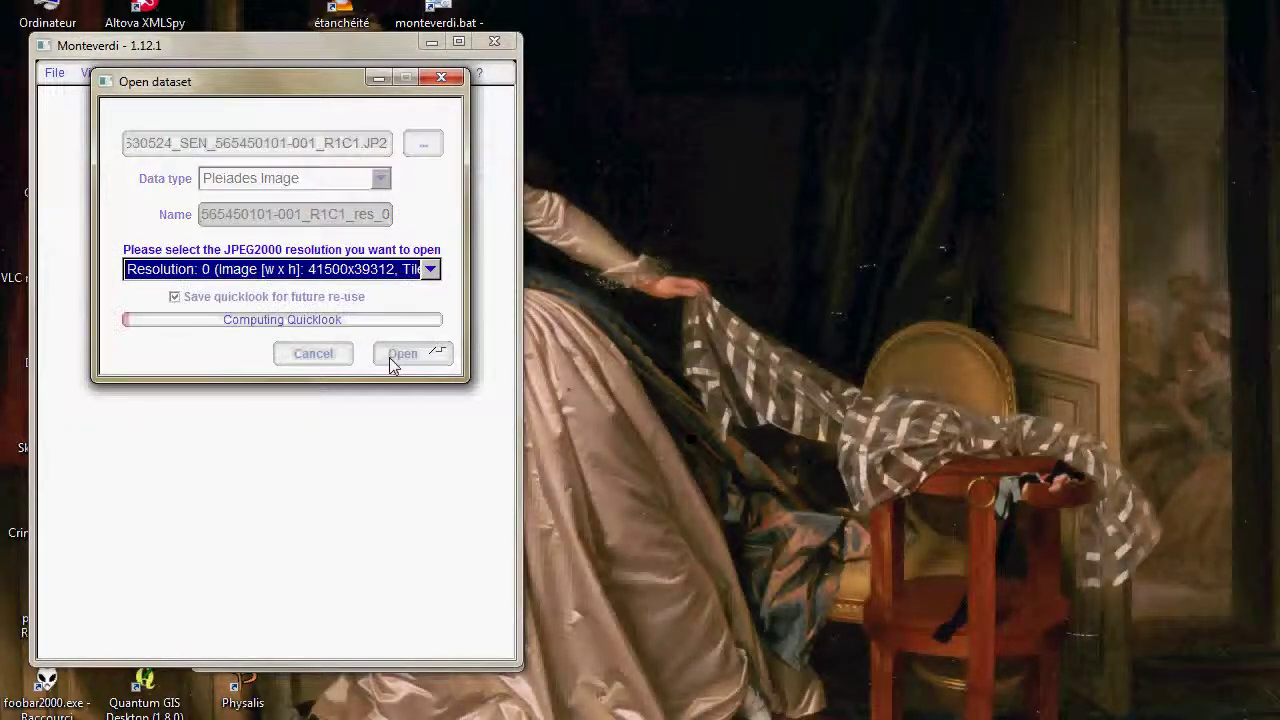
- Start the Uncompress Jpeg2000 image module with the IMG_PHR1A_P image as its input
drag(117, 50, 133, 36)
click(74, 59)
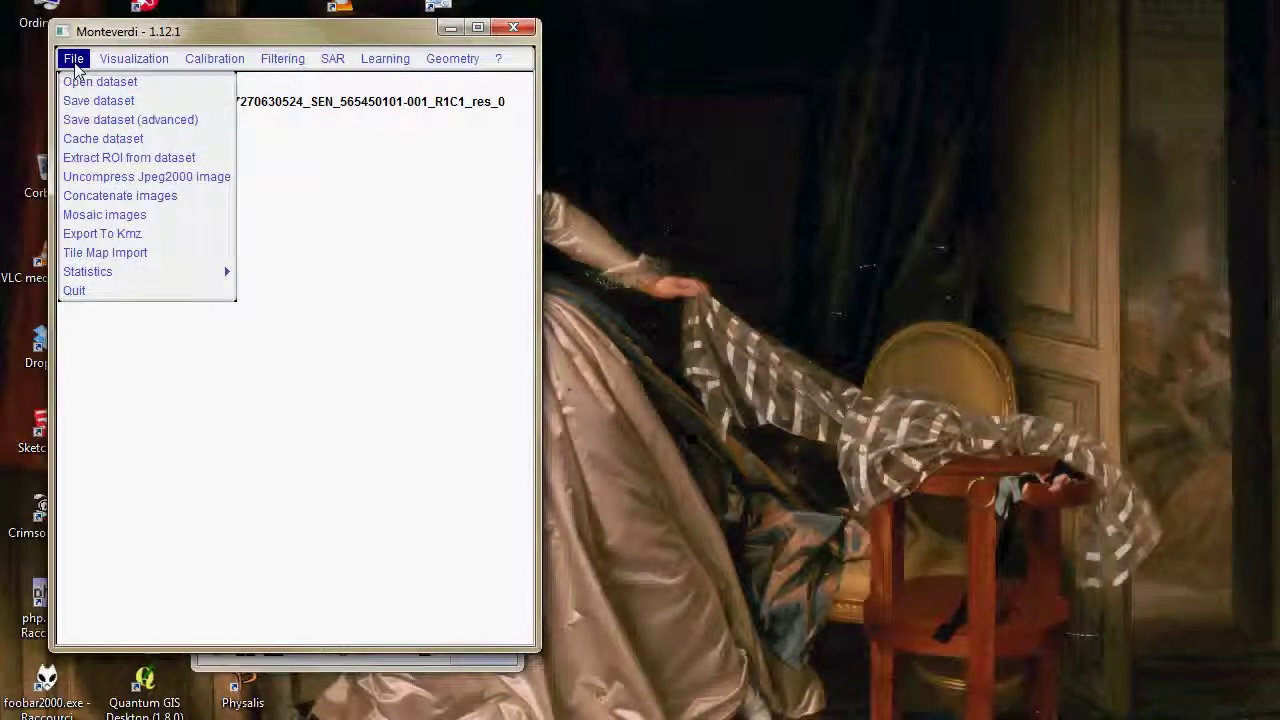
click(105, 178)
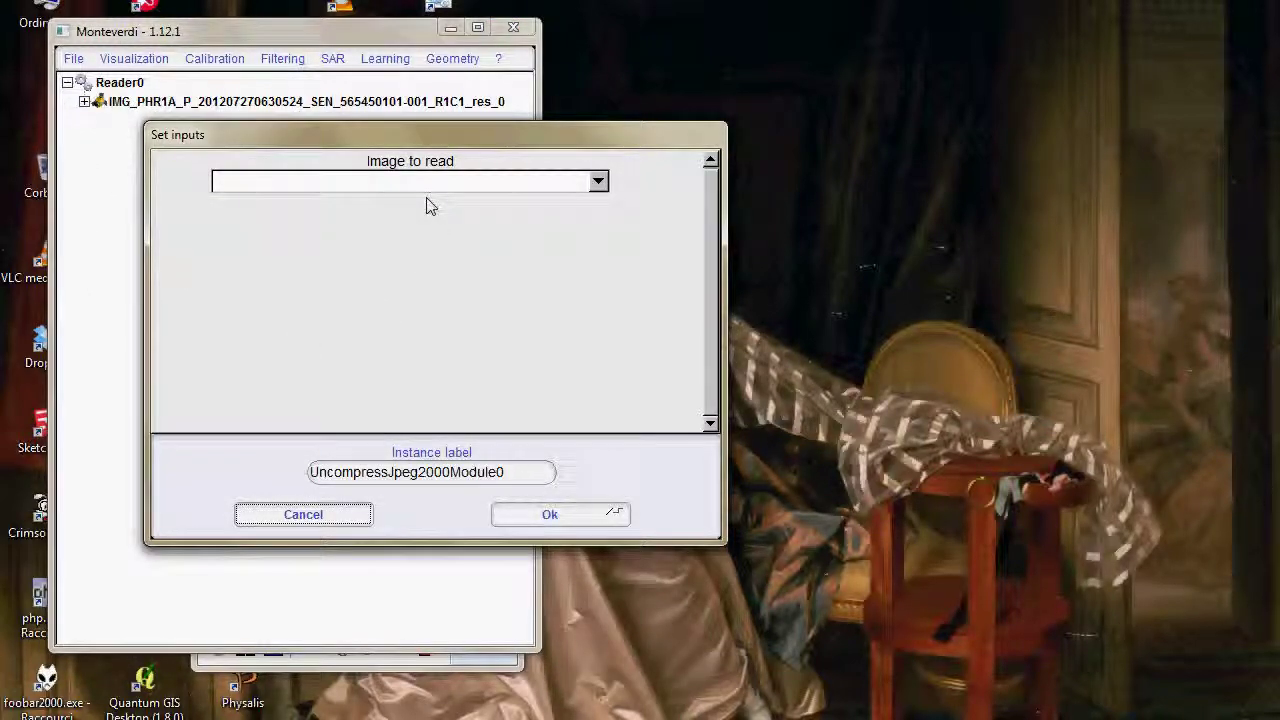
click(470, 183)
mouse_move(551, 214)
click(660, 213)
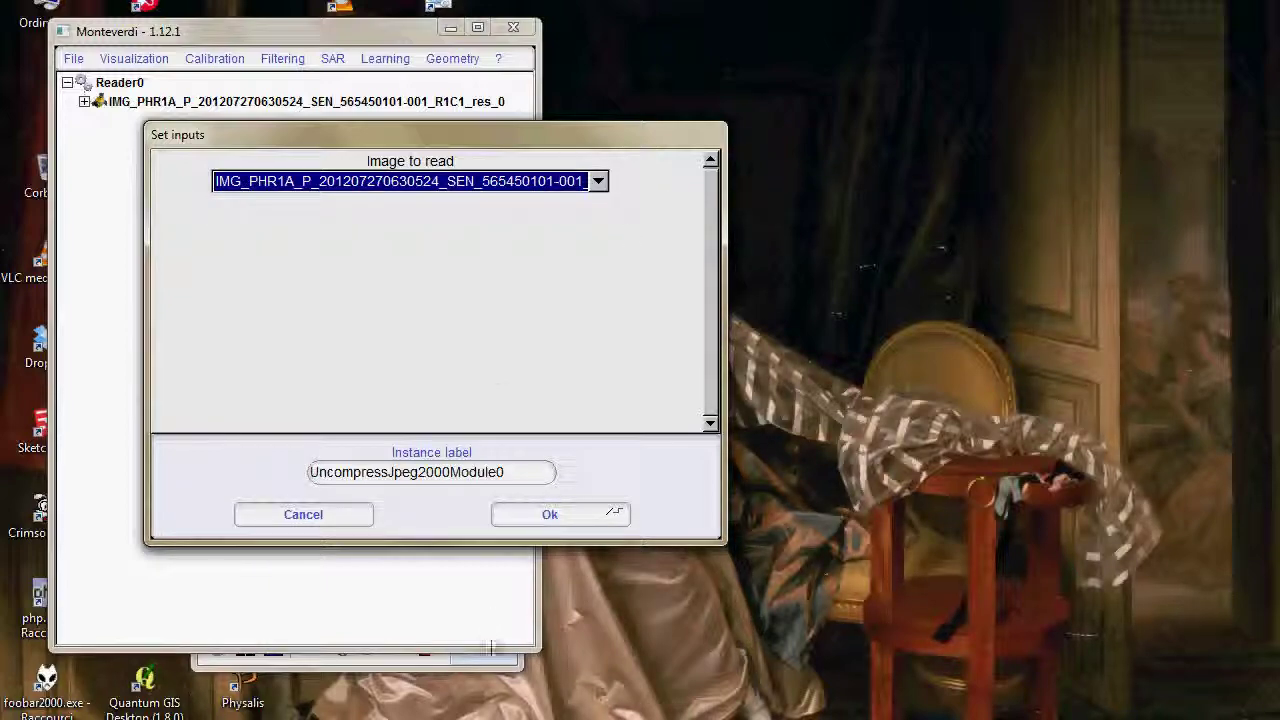
click(549, 514)
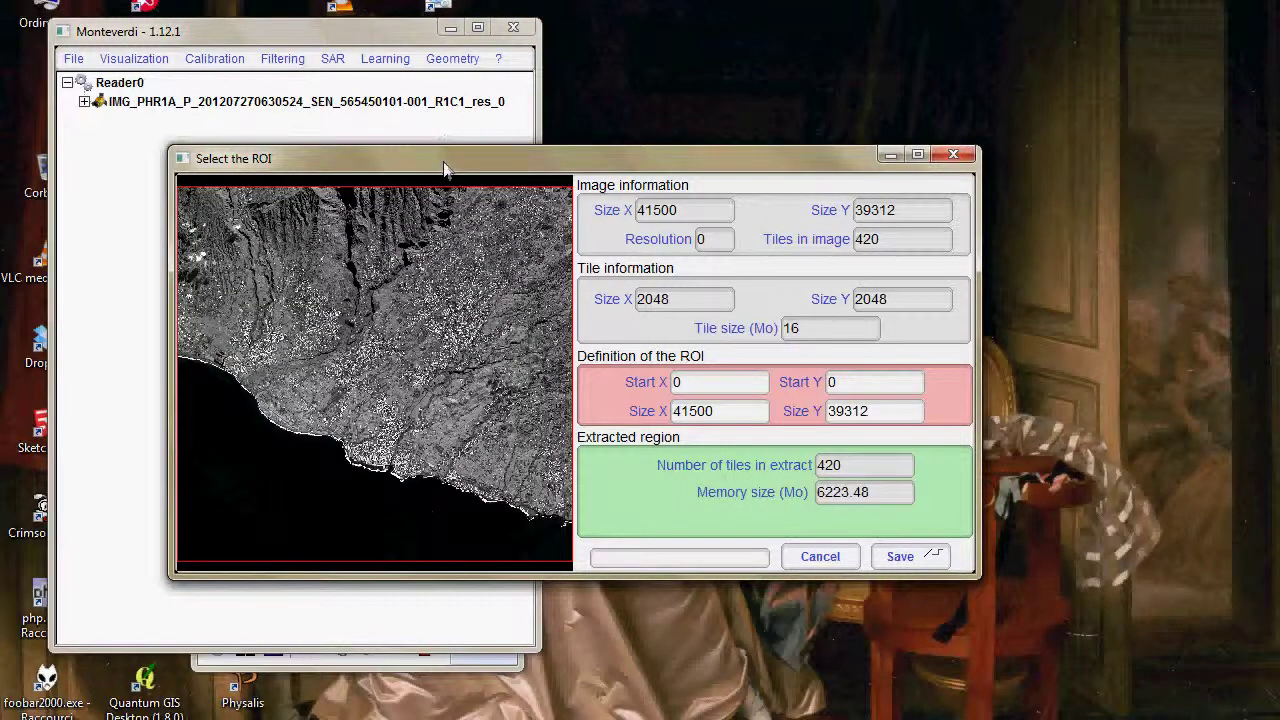
- Select the single coastal tile at about X 21485, Y 29451 and save it as extactPA.tif in the La Réunion work folder
drag(443, 160, 409, 101)
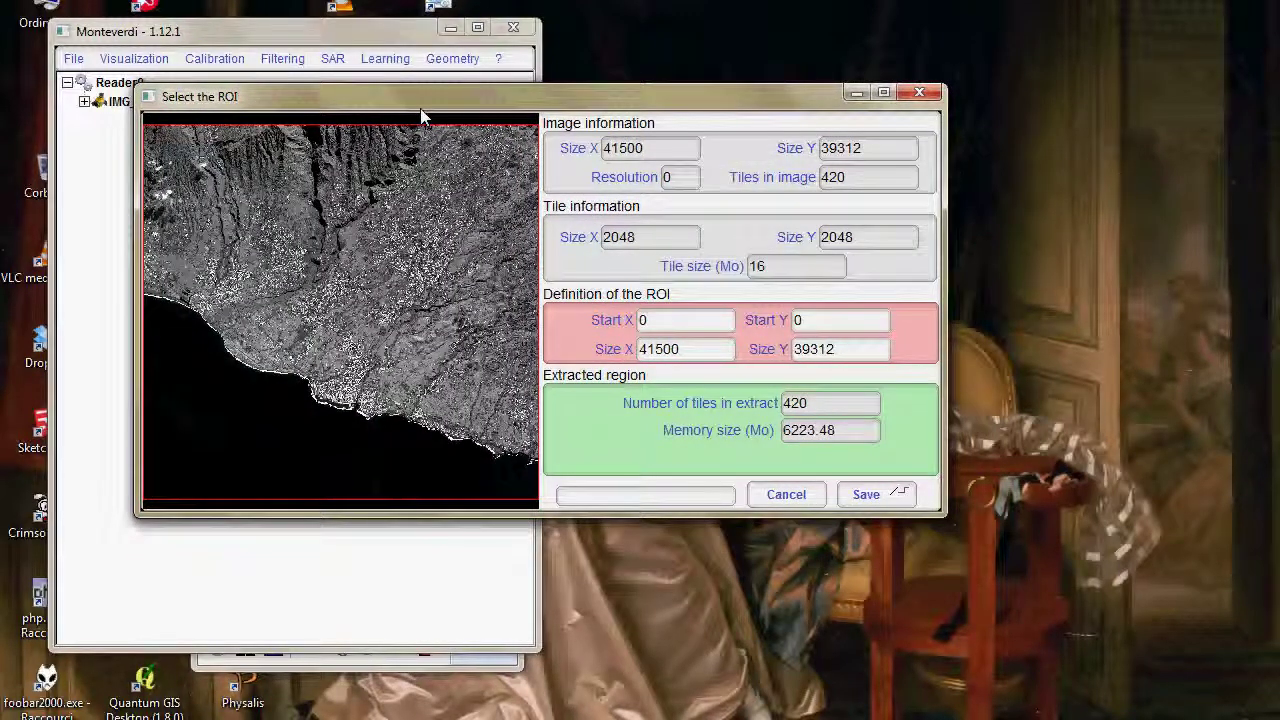
click(348, 409)
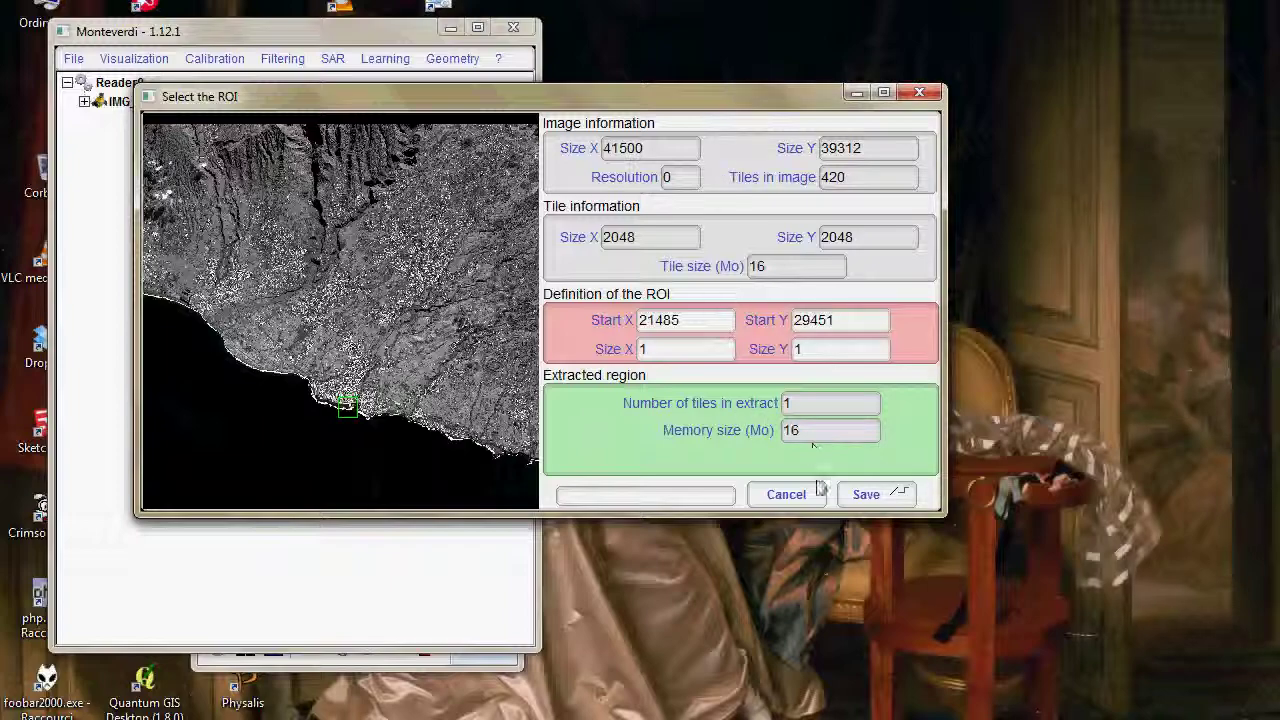
click(867, 500)
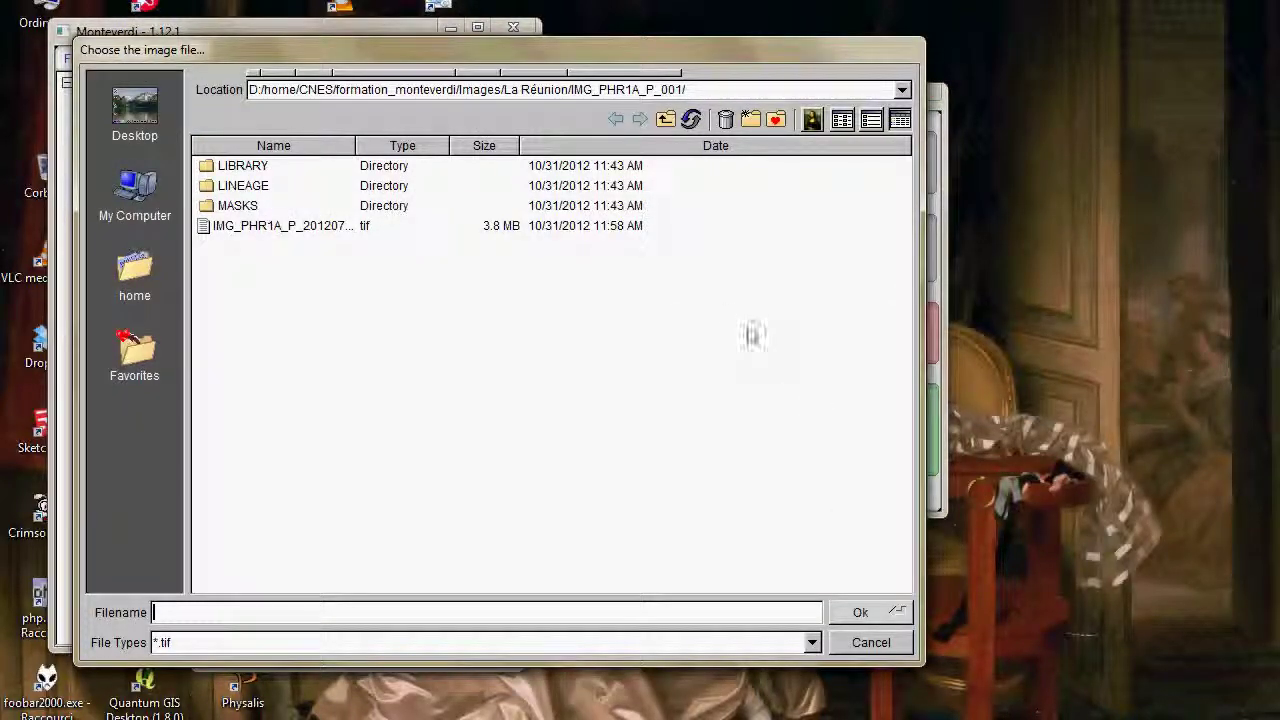
click(665, 119)
double_click(218, 266)
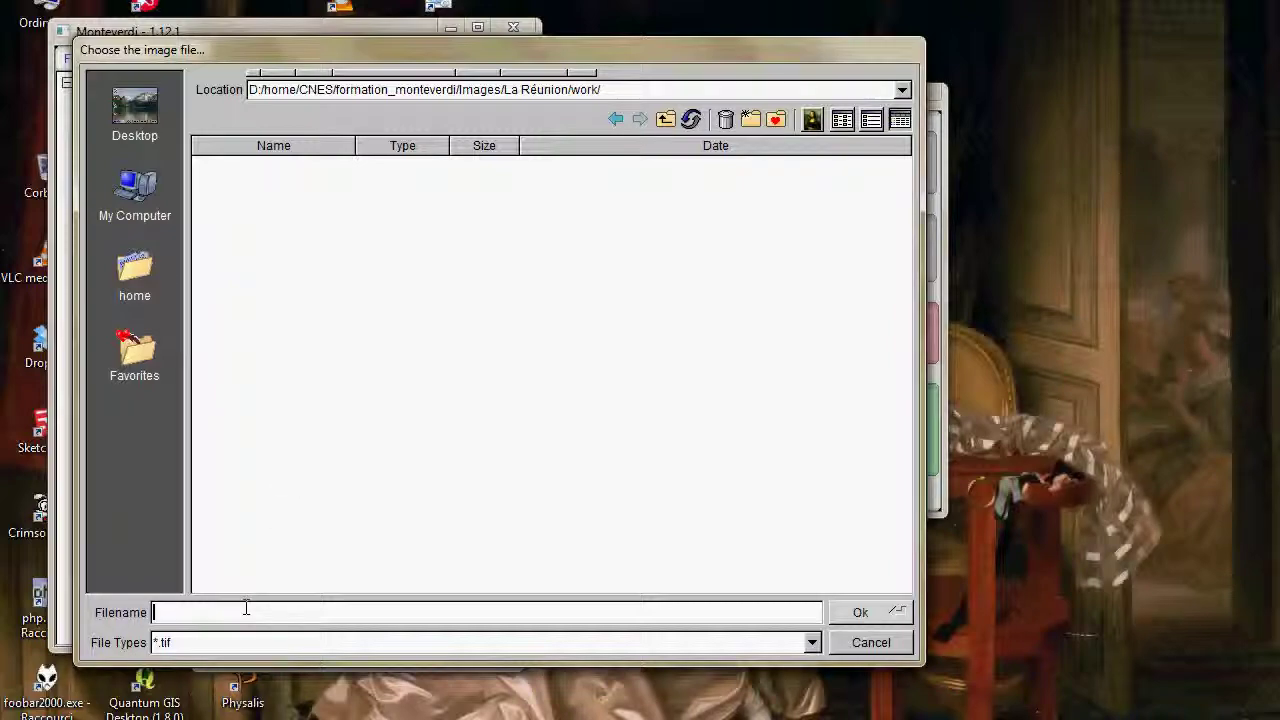
text(extactPA.tif)
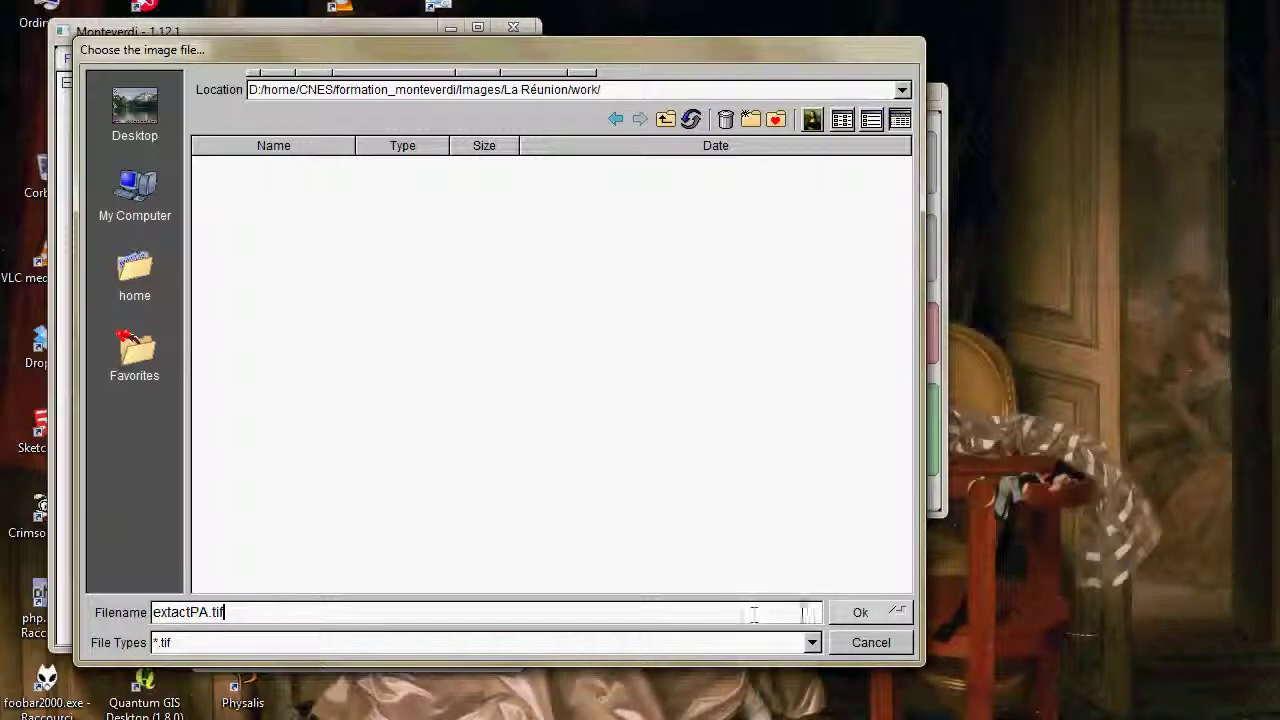
click(856, 612)
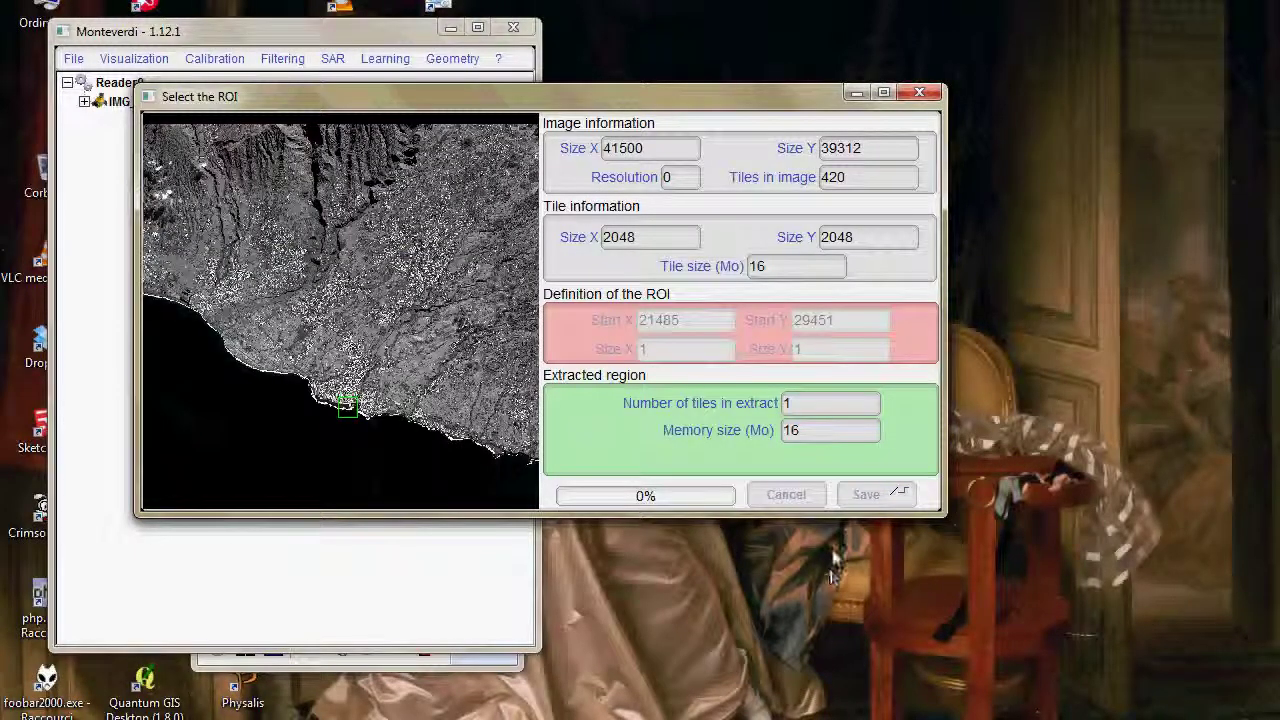
key(Escape)
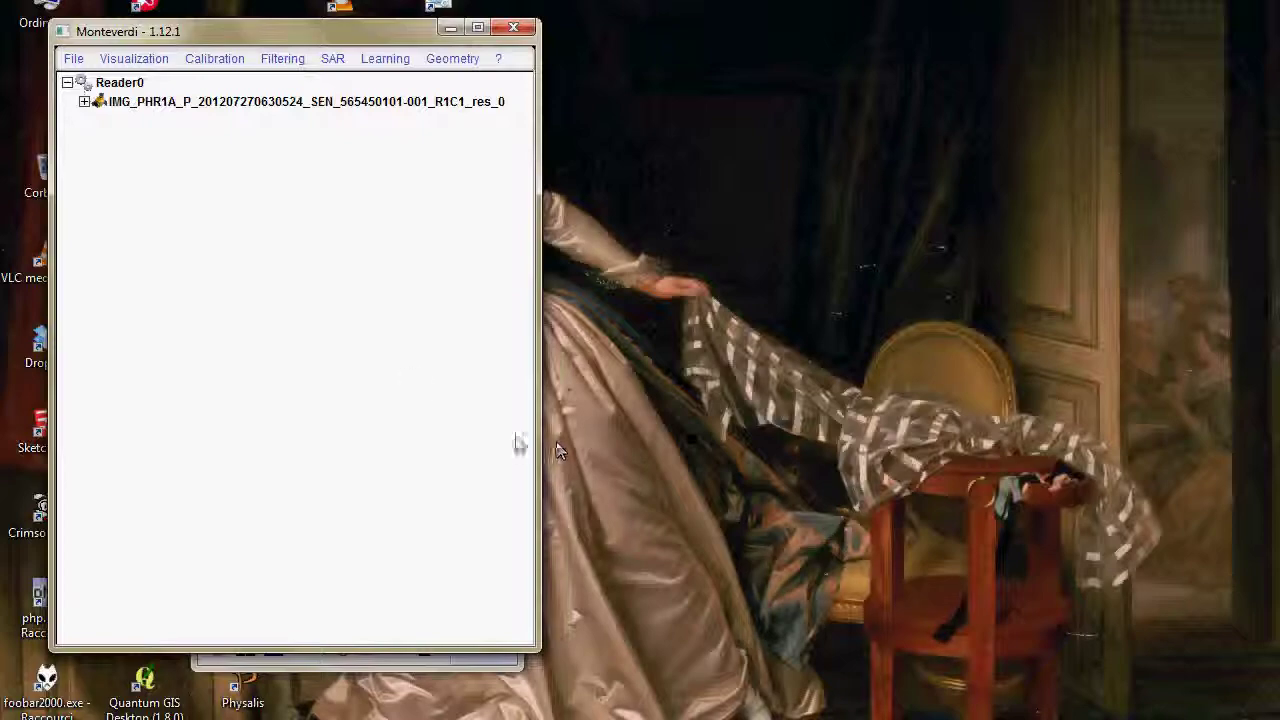
click(74, 60)
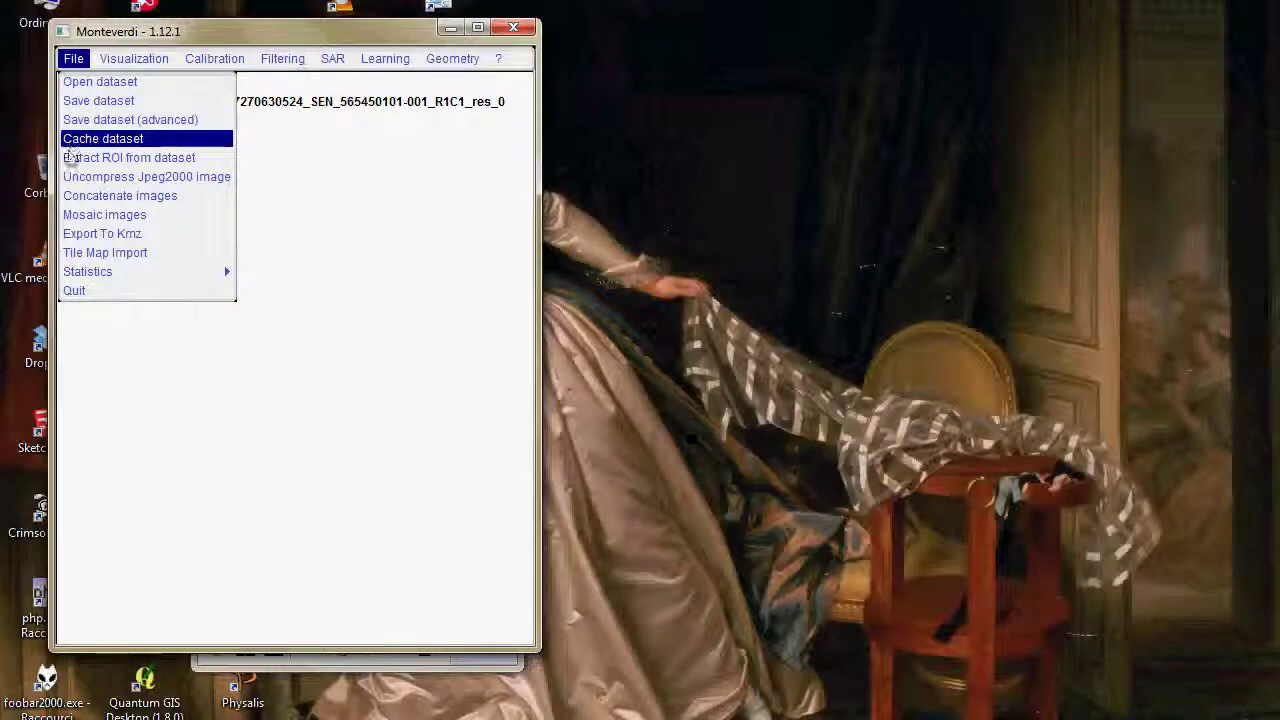
click(106, 98)
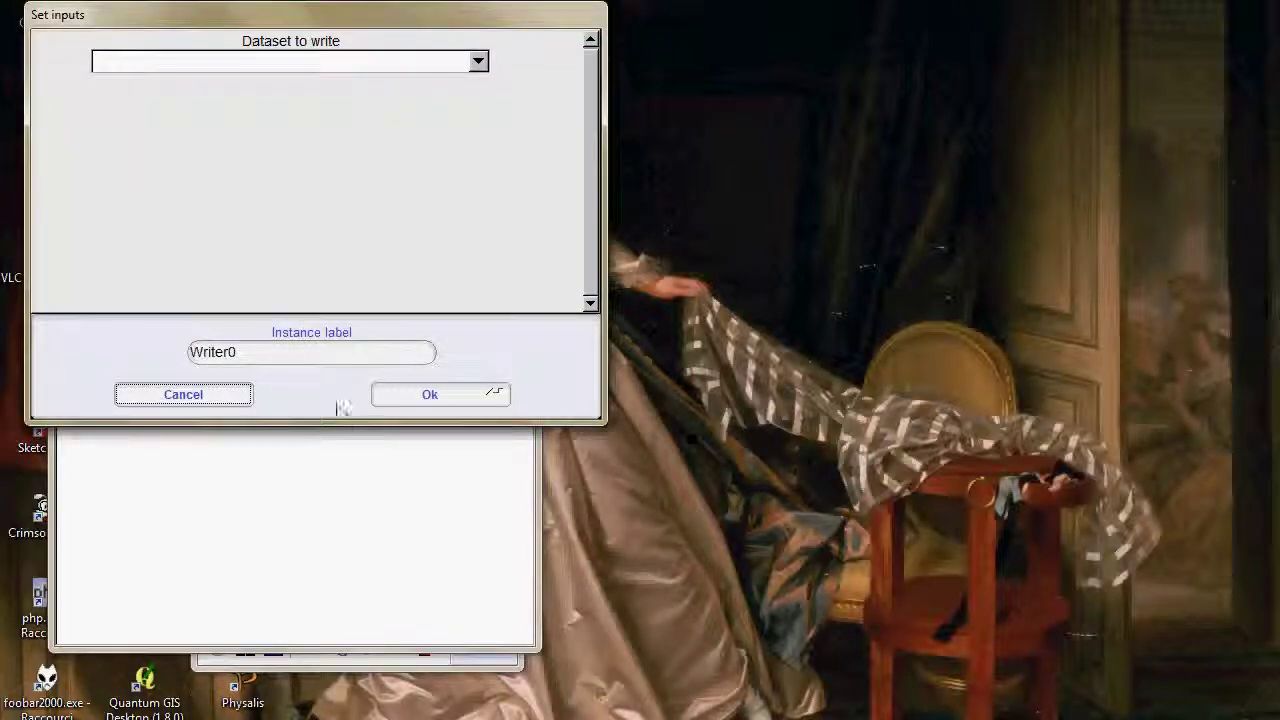
click(243, 394)
- Open the IMG_PHR1A_MS JP2 image from La Réunion's IMG_PHR1A_MS_002 folder as a second dataset at resolution 0
click(75, 60)
click(100, 81)
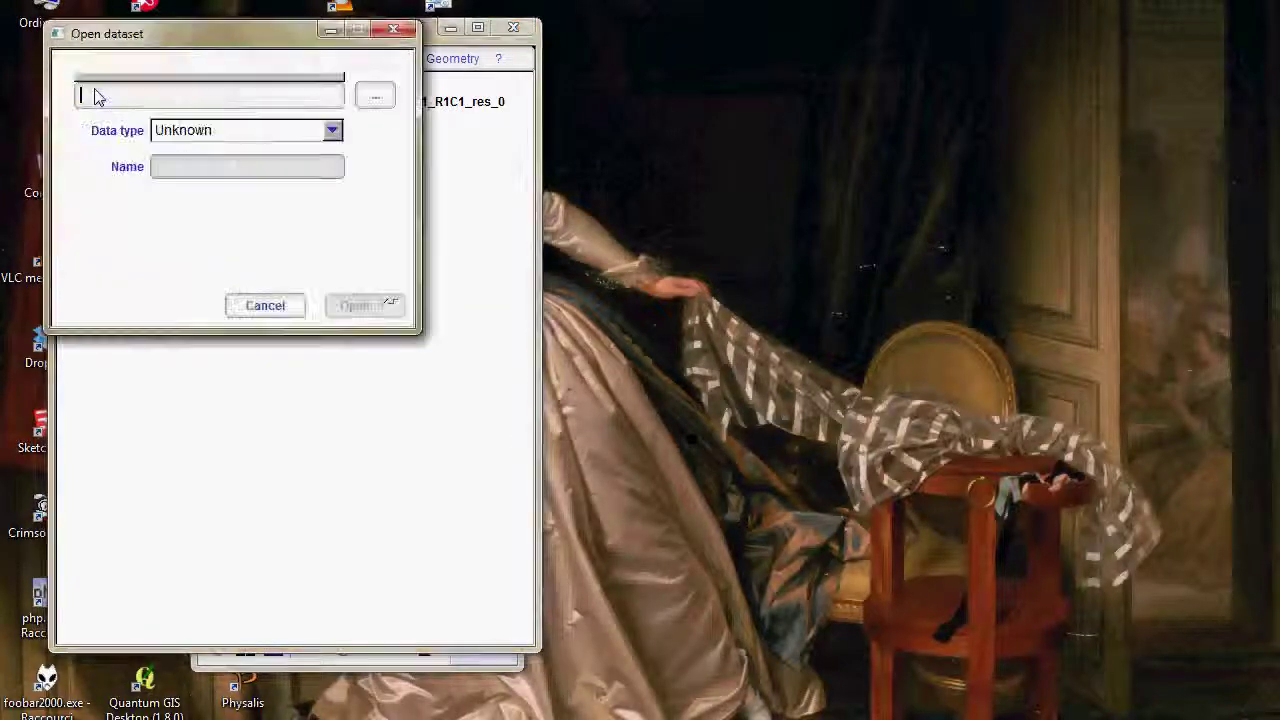
click(371, 95)
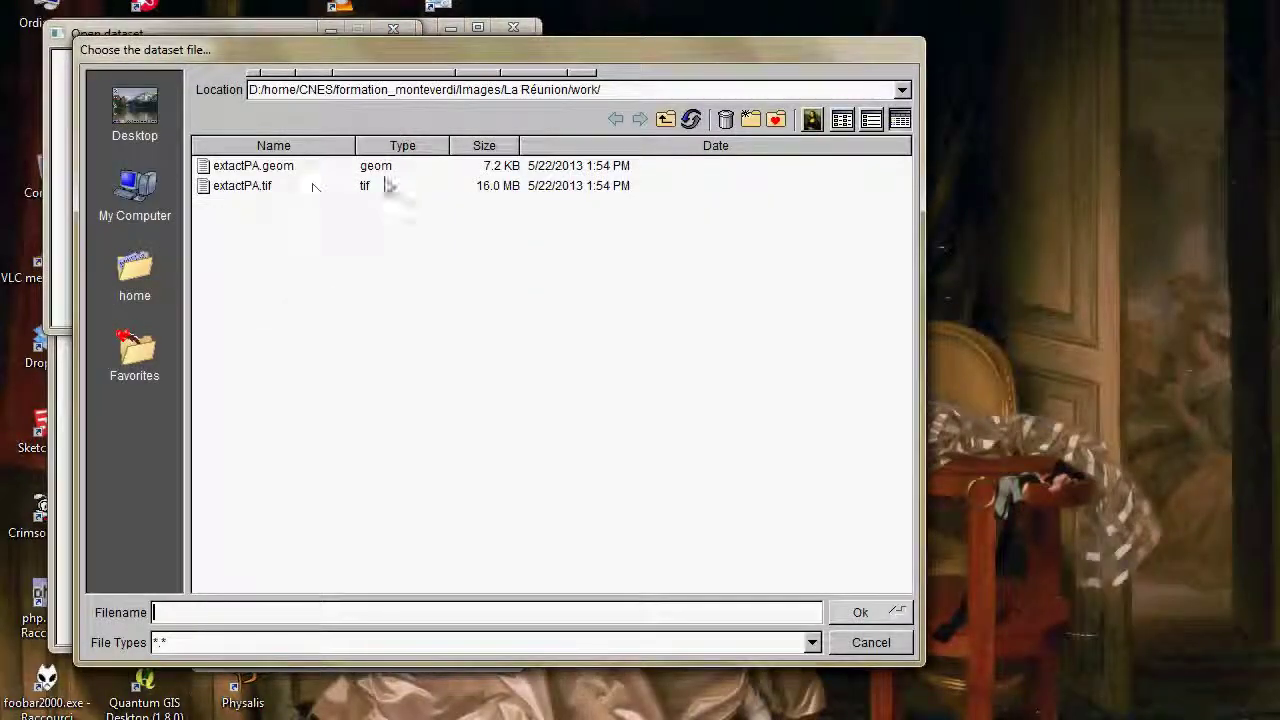
click(665, 119)
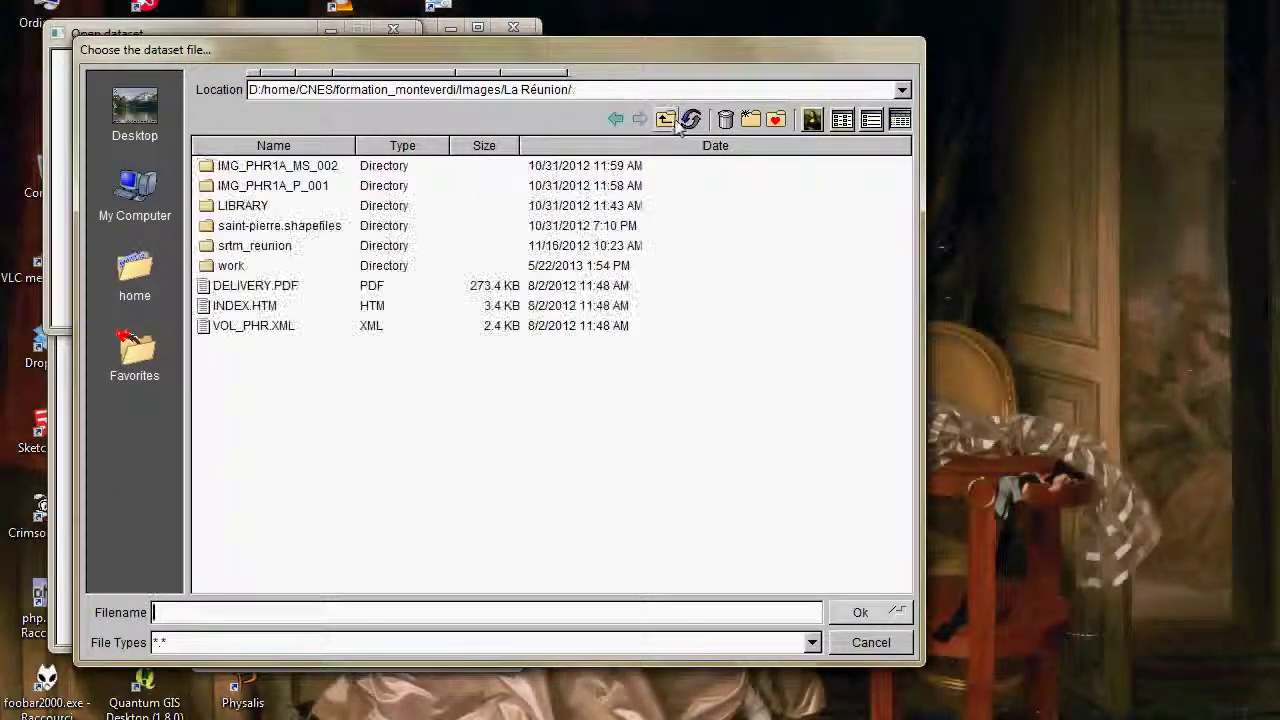
double_click(304, 171)
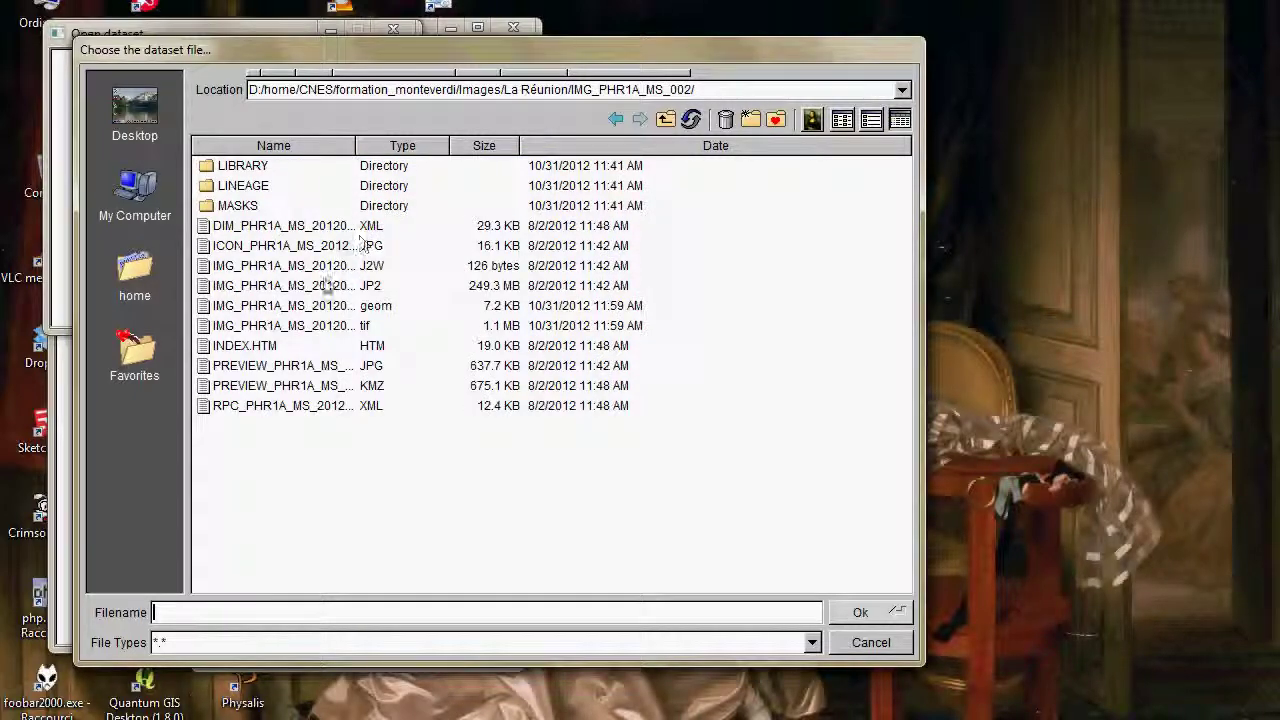
click(330, 288)
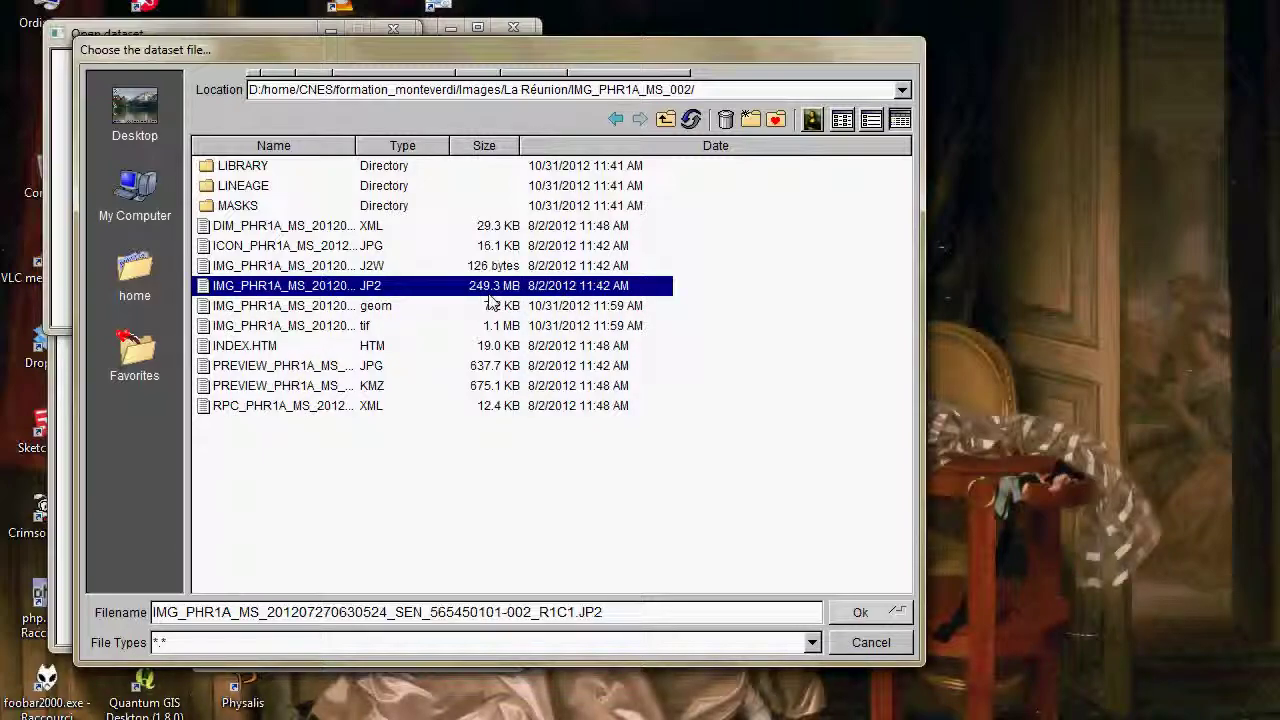
click(859, 611)
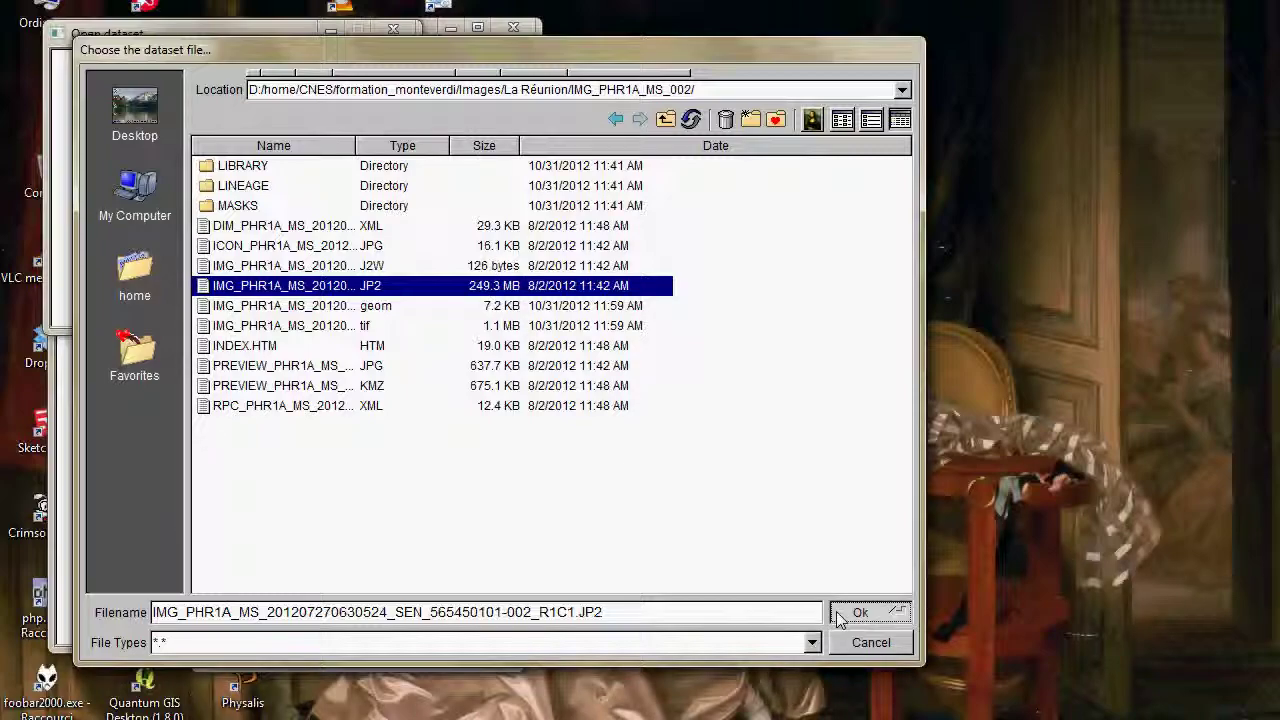
click(350, 310)
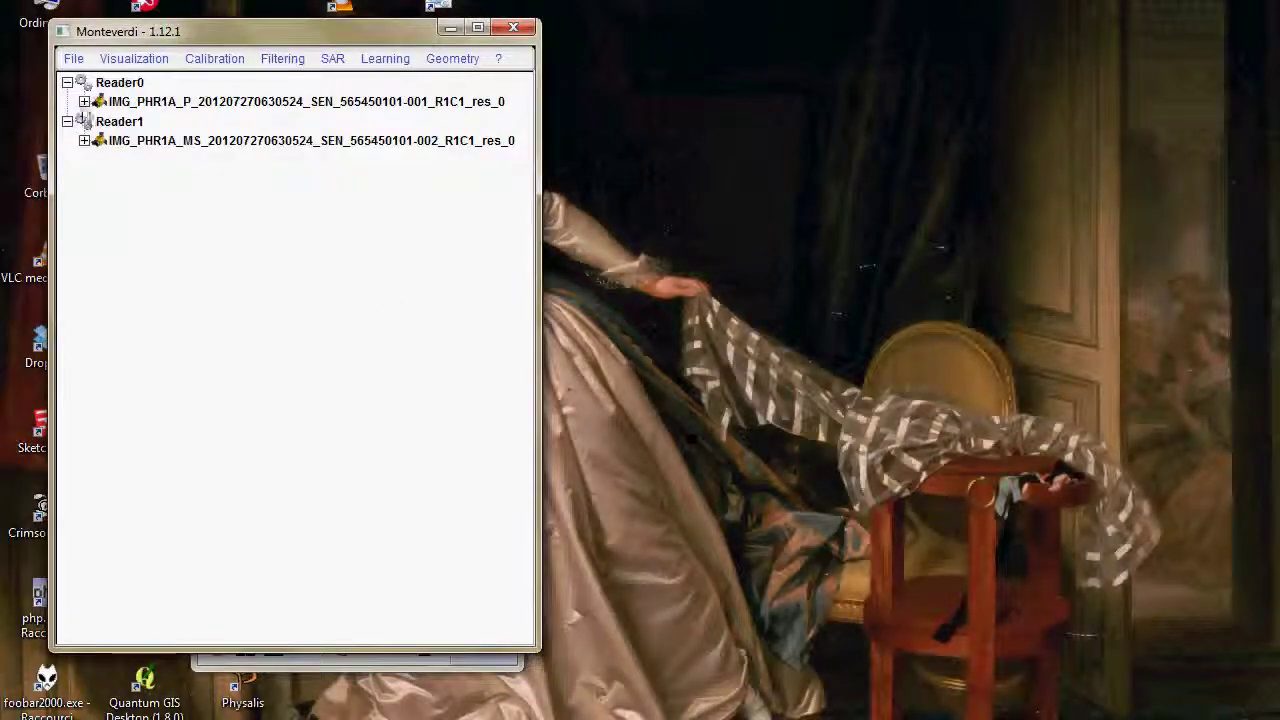
- Start the Uncompress Jpeg2000 image module with the IMG_PHR1A_MS image as its input
click(72, 58)
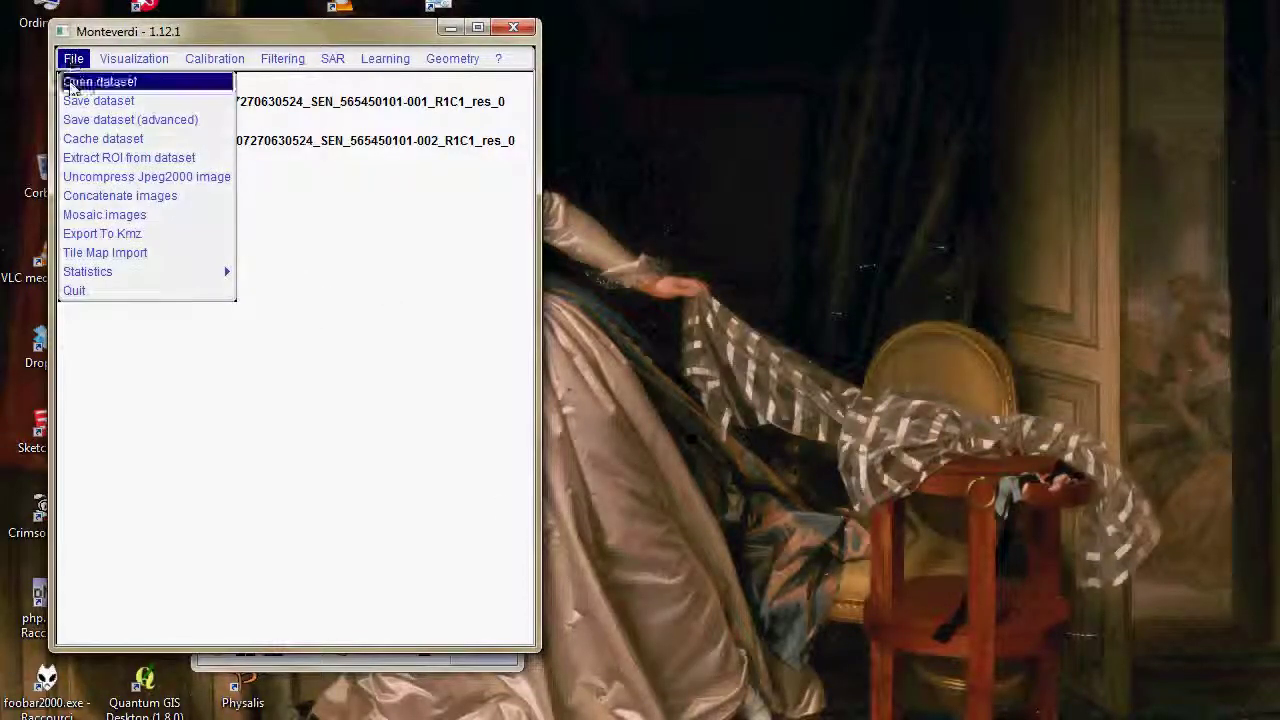
click(90, 176)
click(437, 110)
mouse_move(520, 151)
click(574, 155)
click(490, 445)
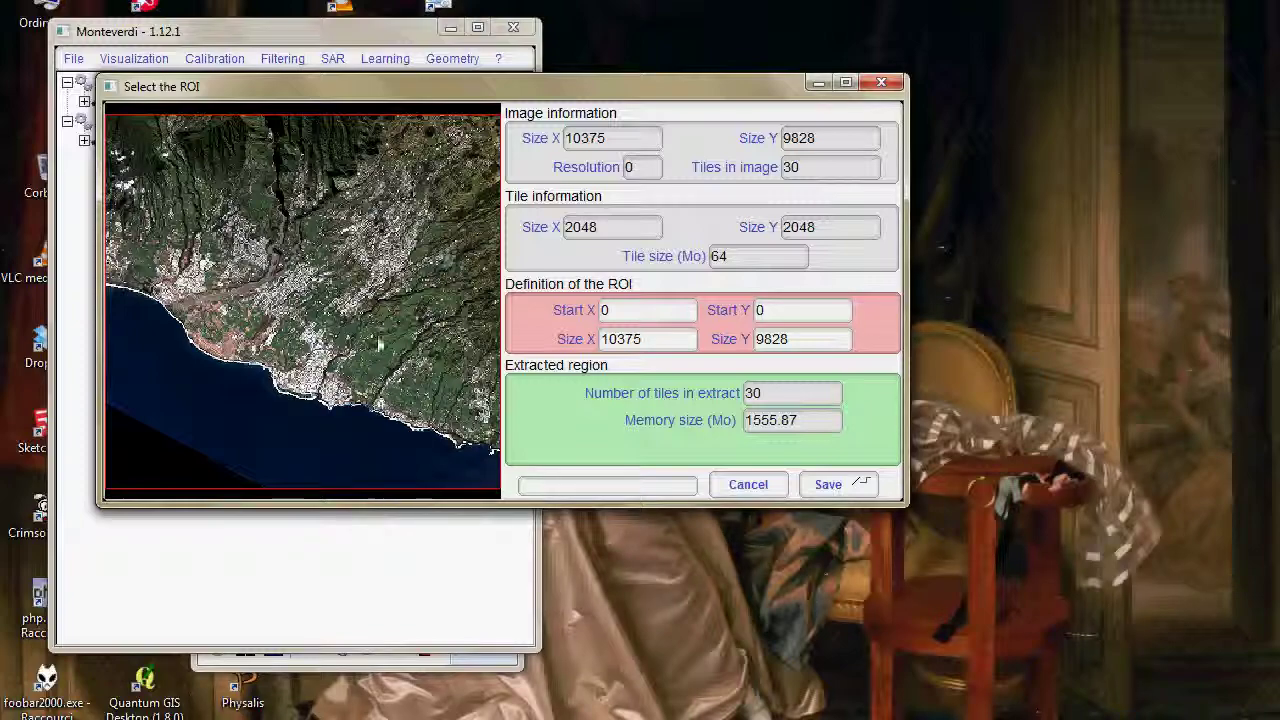
- Select the single coastal tile at about X 5226, Y 7327 and save it as extractMS.tif in the La Réunion work folder
click(307, 400)
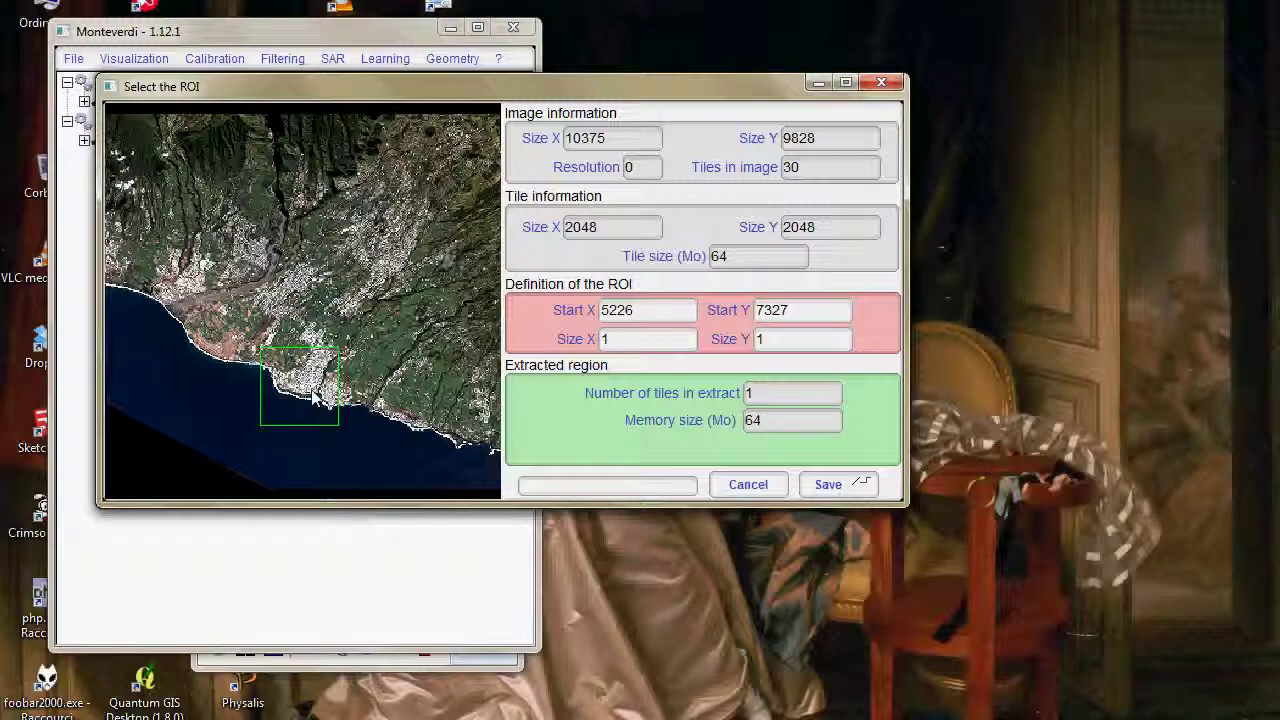
click(820, 490)
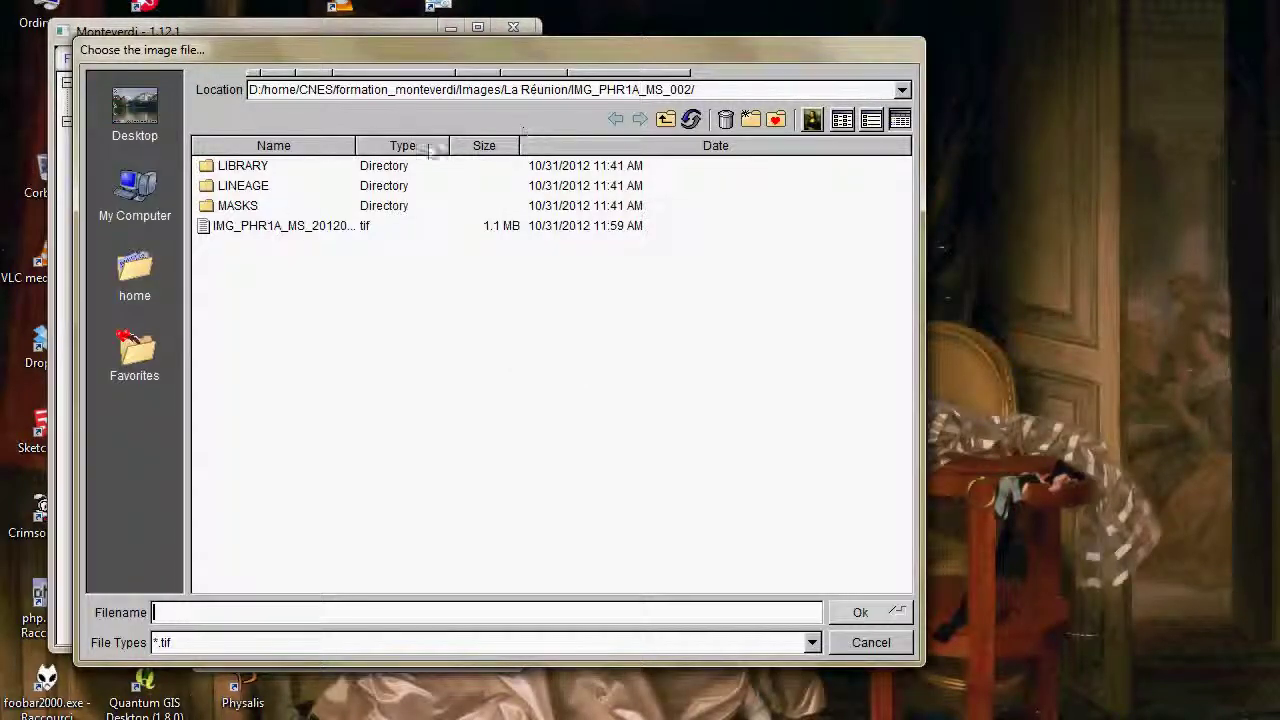
click(665, 119)
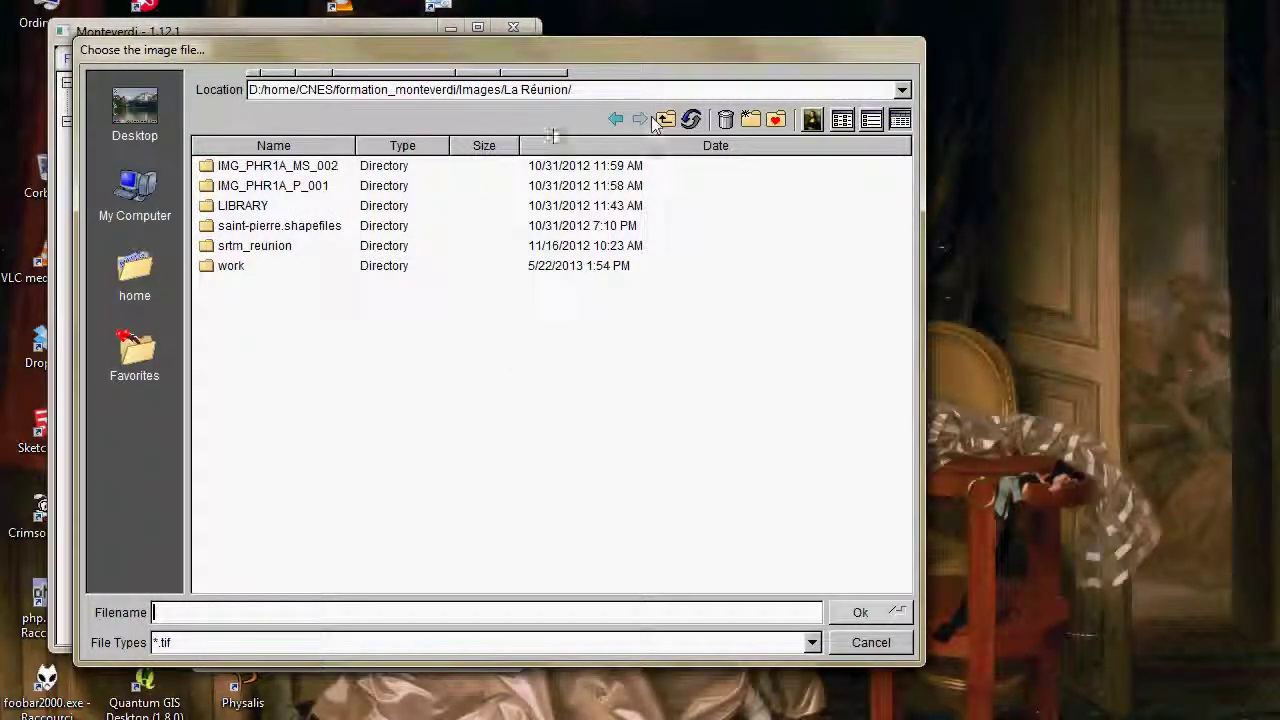
double_click(220, 266)
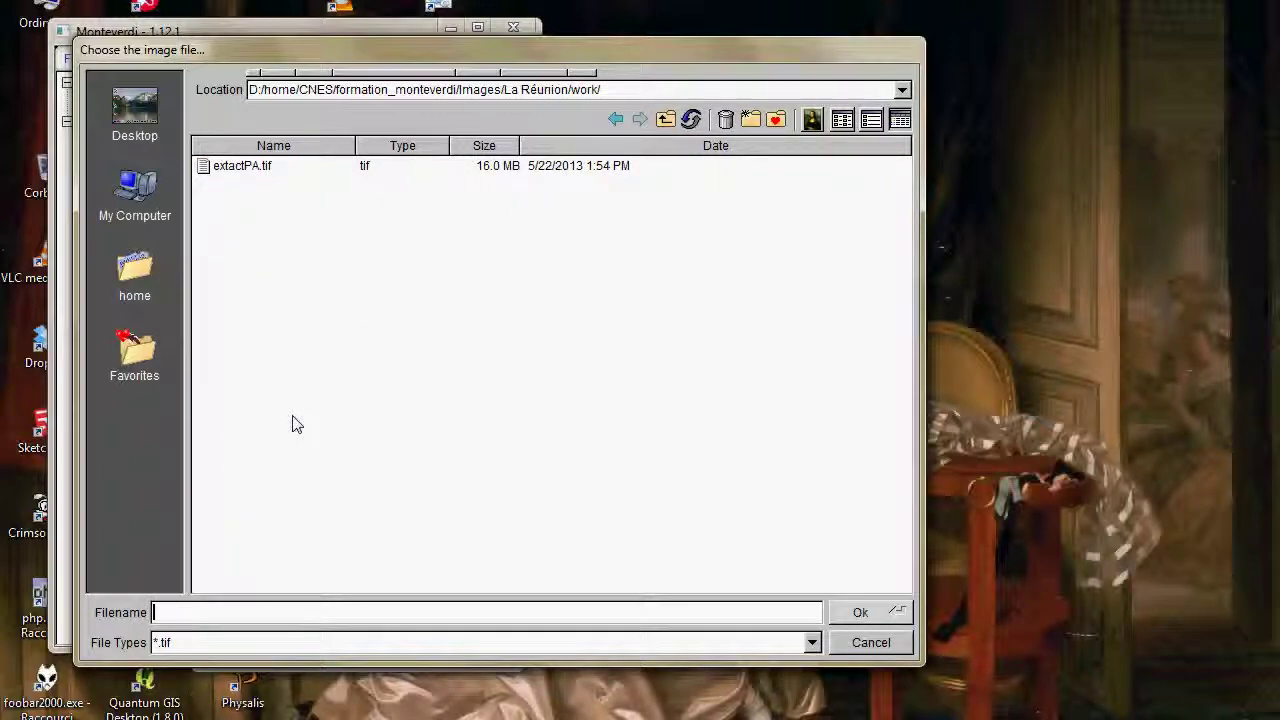
text(extract)
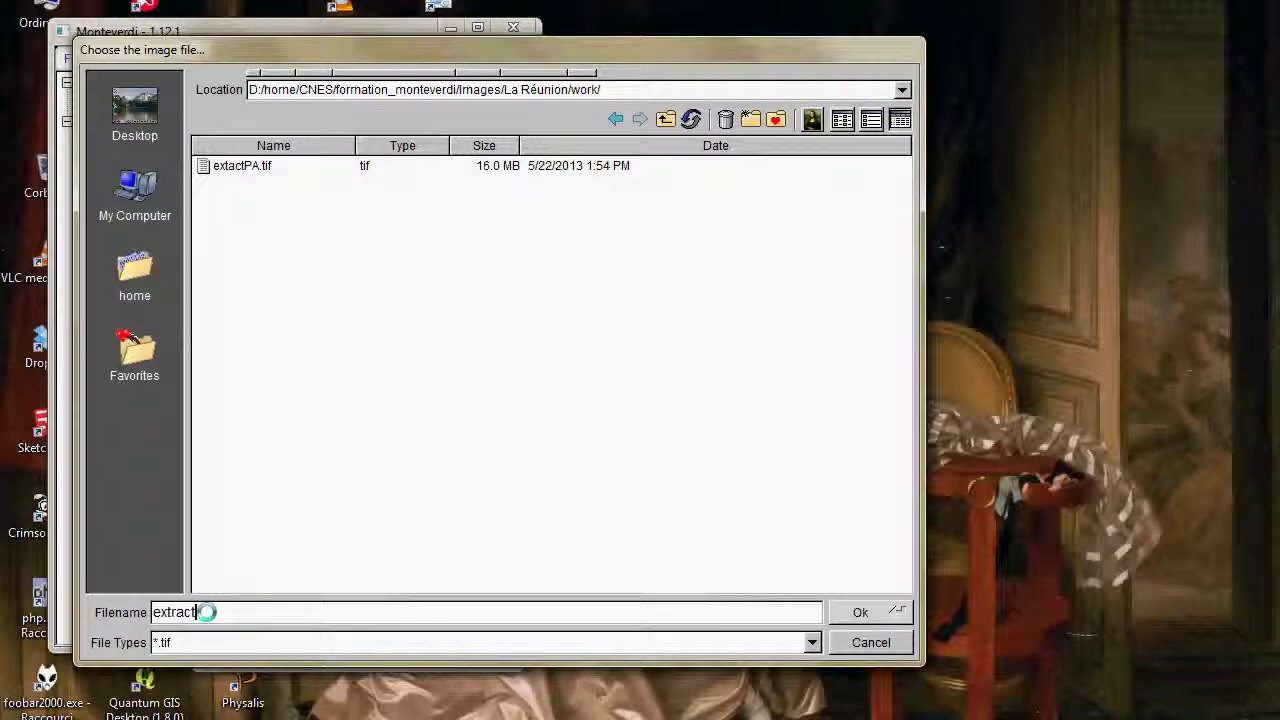
text(PS.tif)
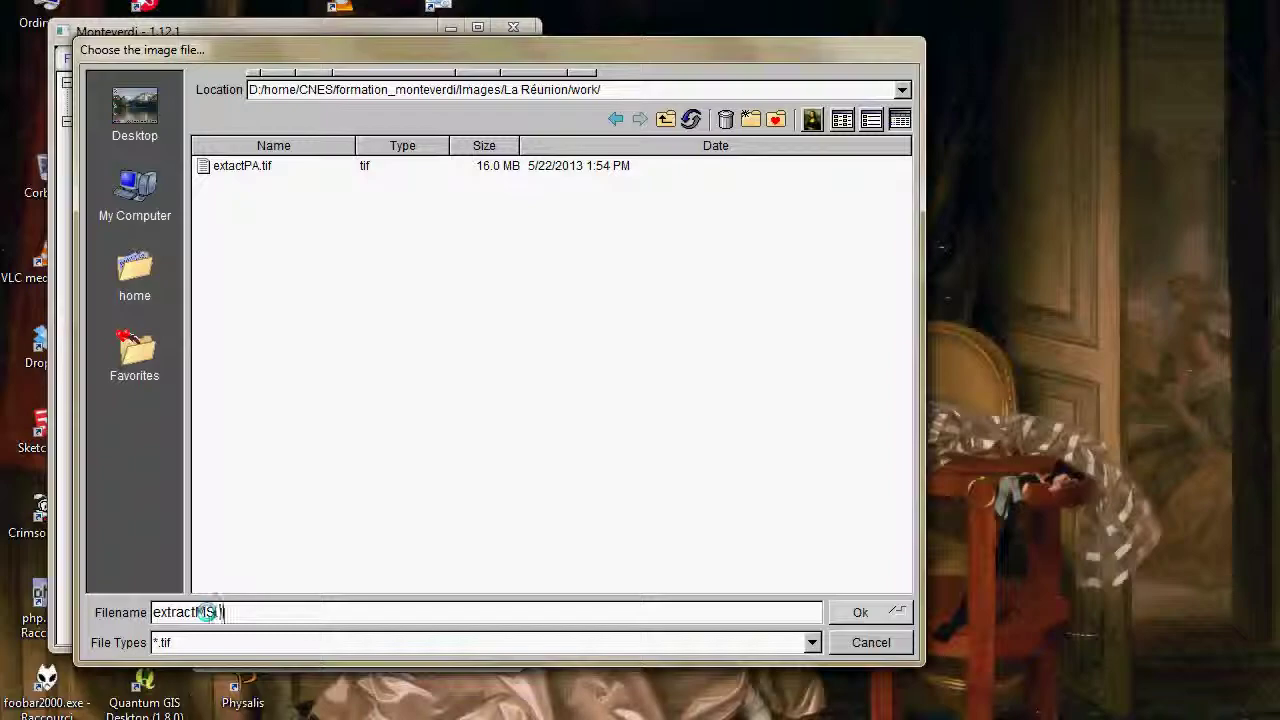
click(862, 612)
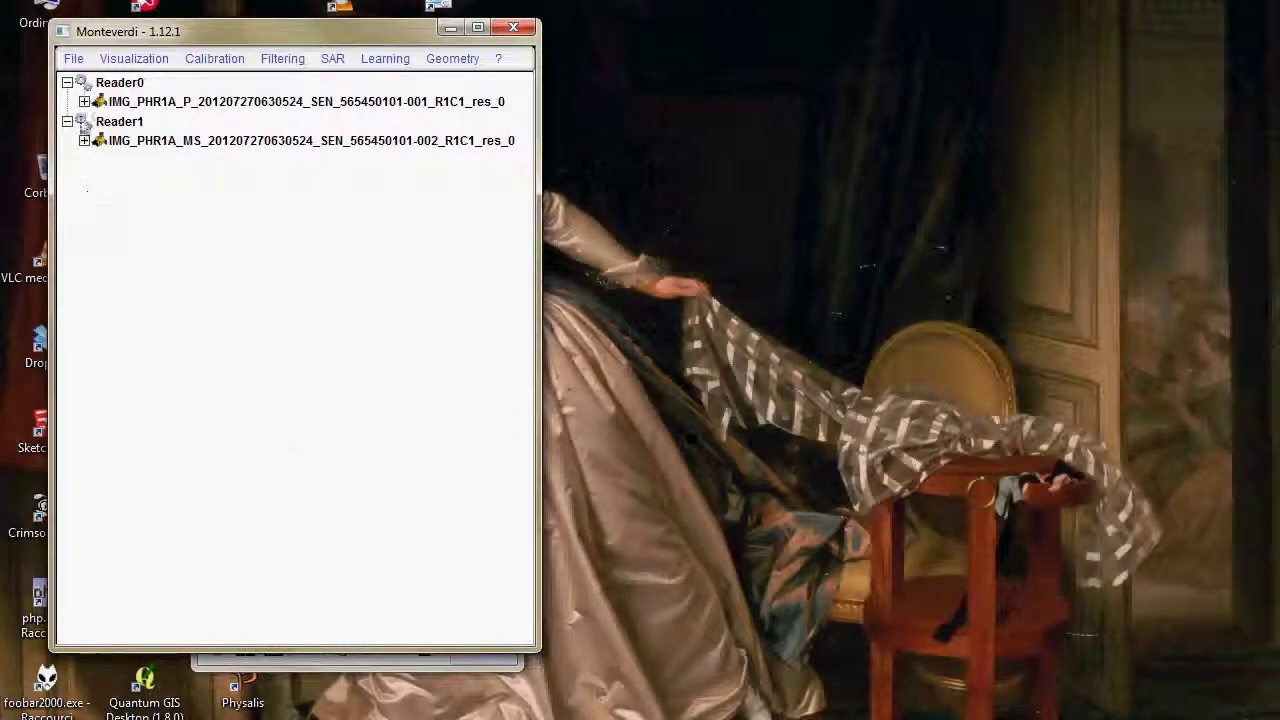
- Open extactPA.tif from the La Réunion work folder as a new dataset
click(72, 59)
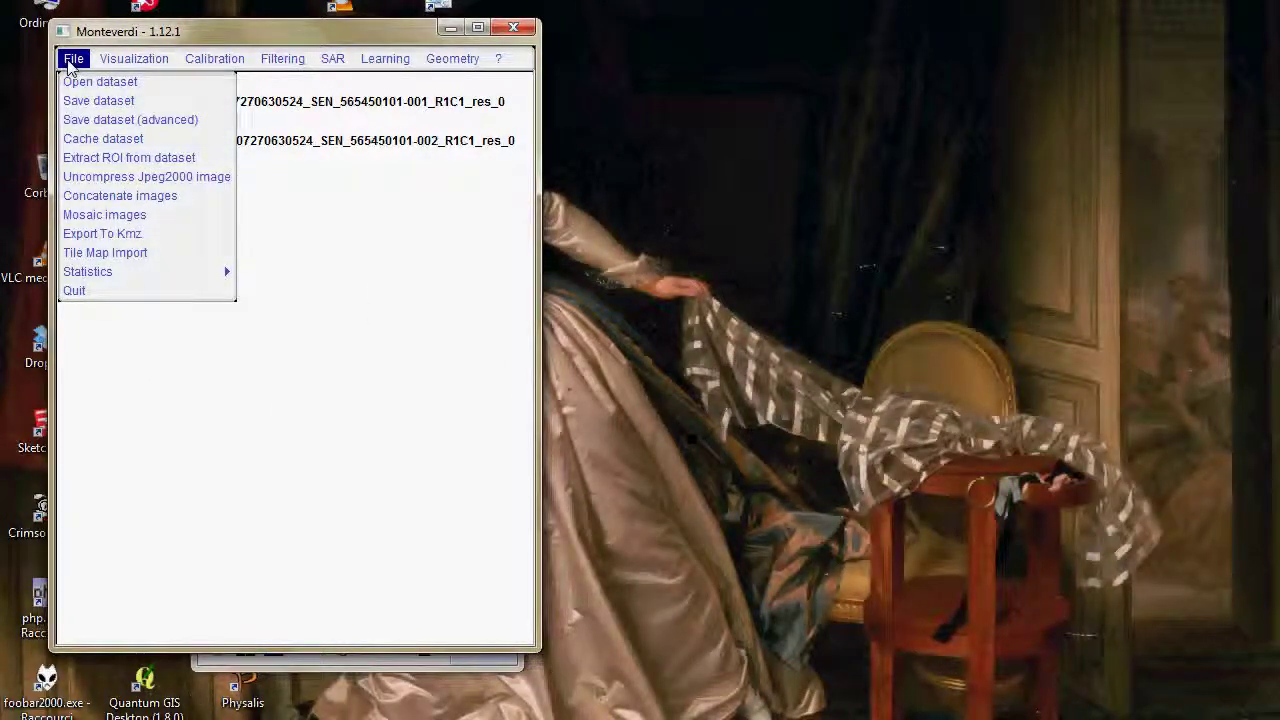
click(92, 82)
click(447, 168)
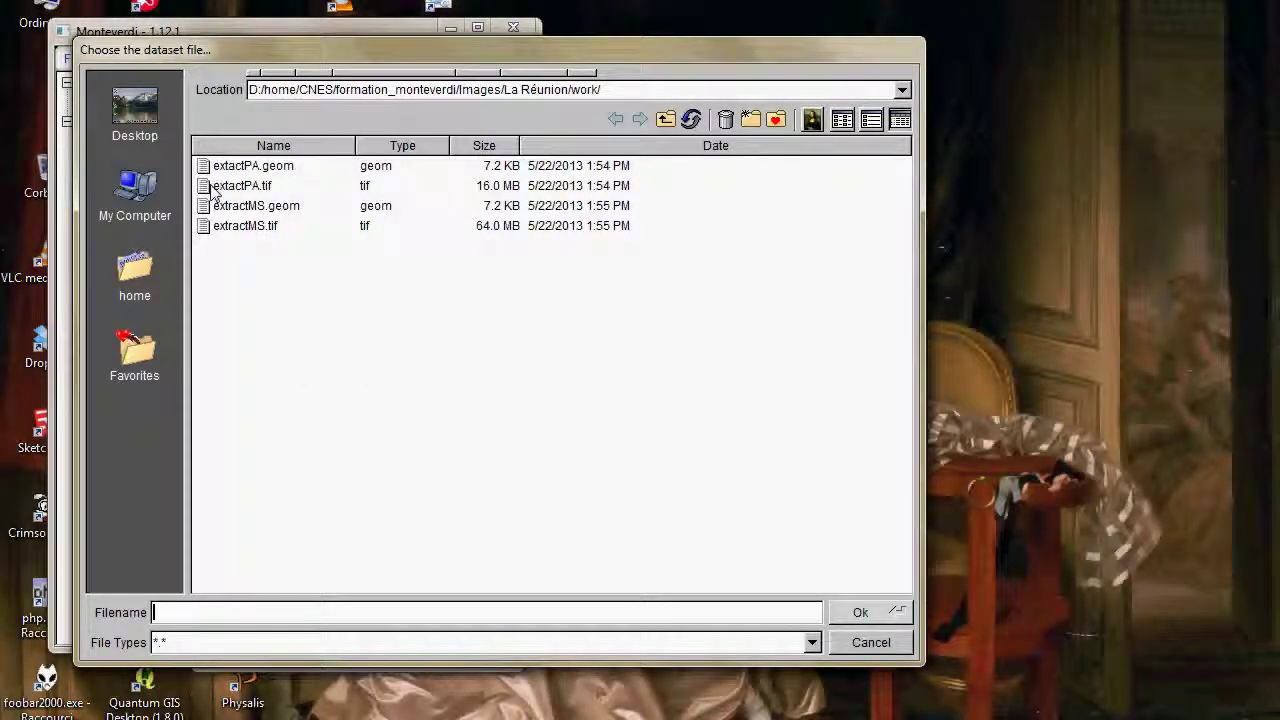
click(230, 186)
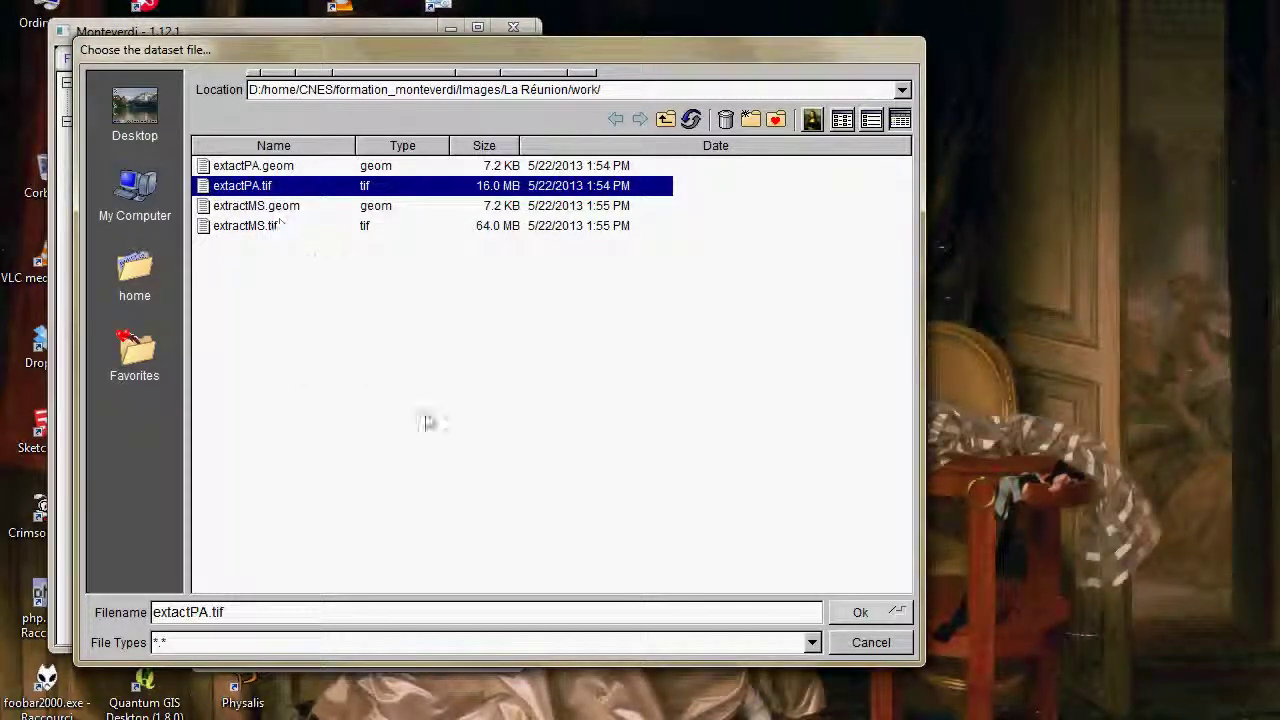
click(866, 612)
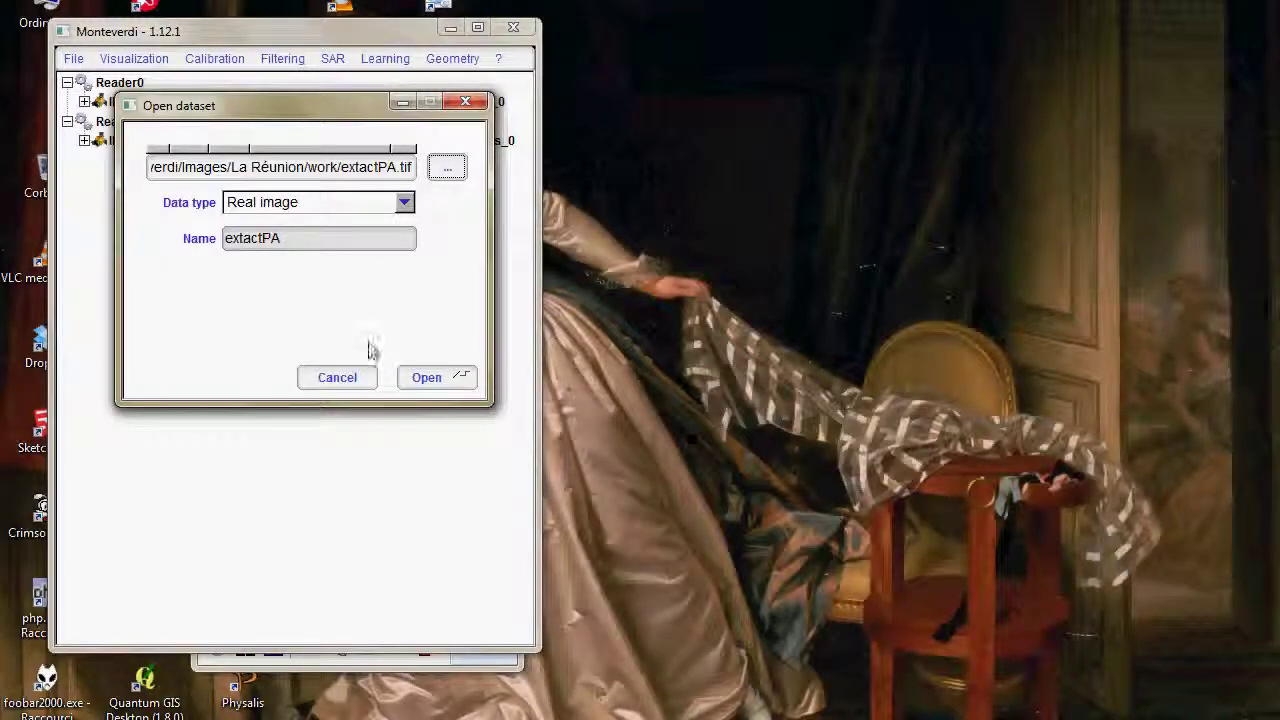
click(426, 378)
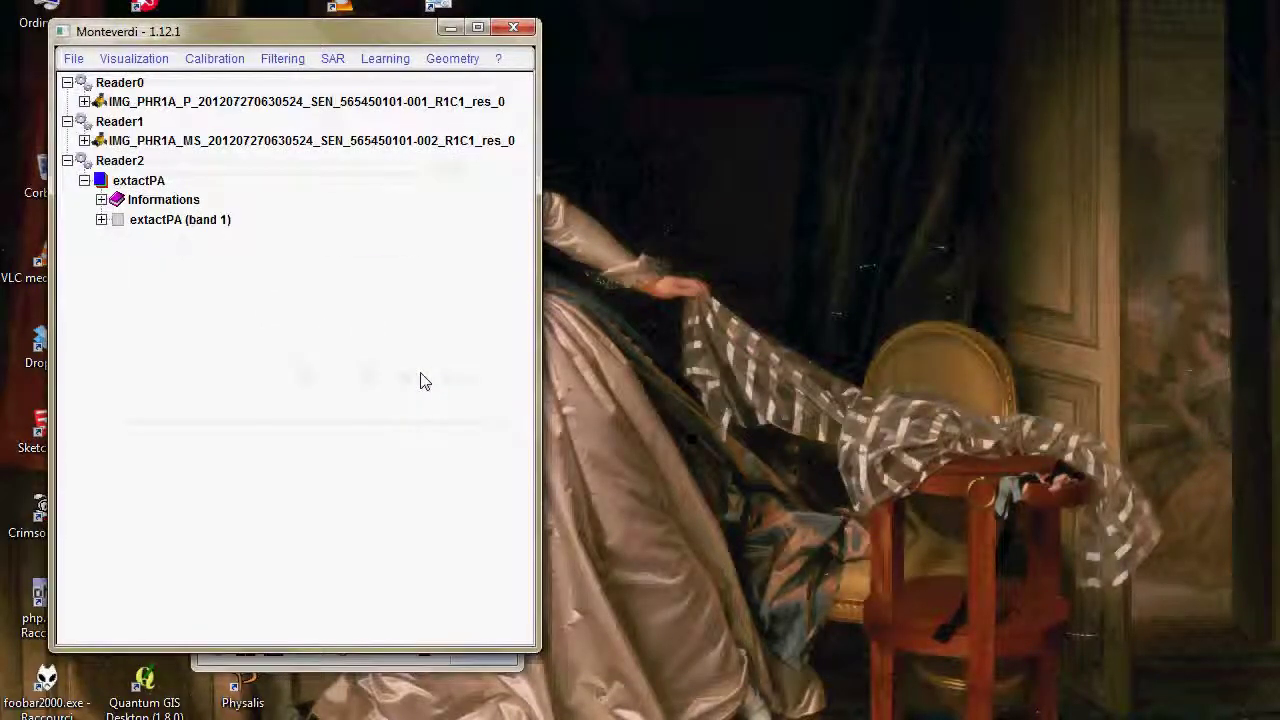
- Open extractMS.tif from the La Réunion work folder as another dataset
click(73, 58)
click(86, 82)
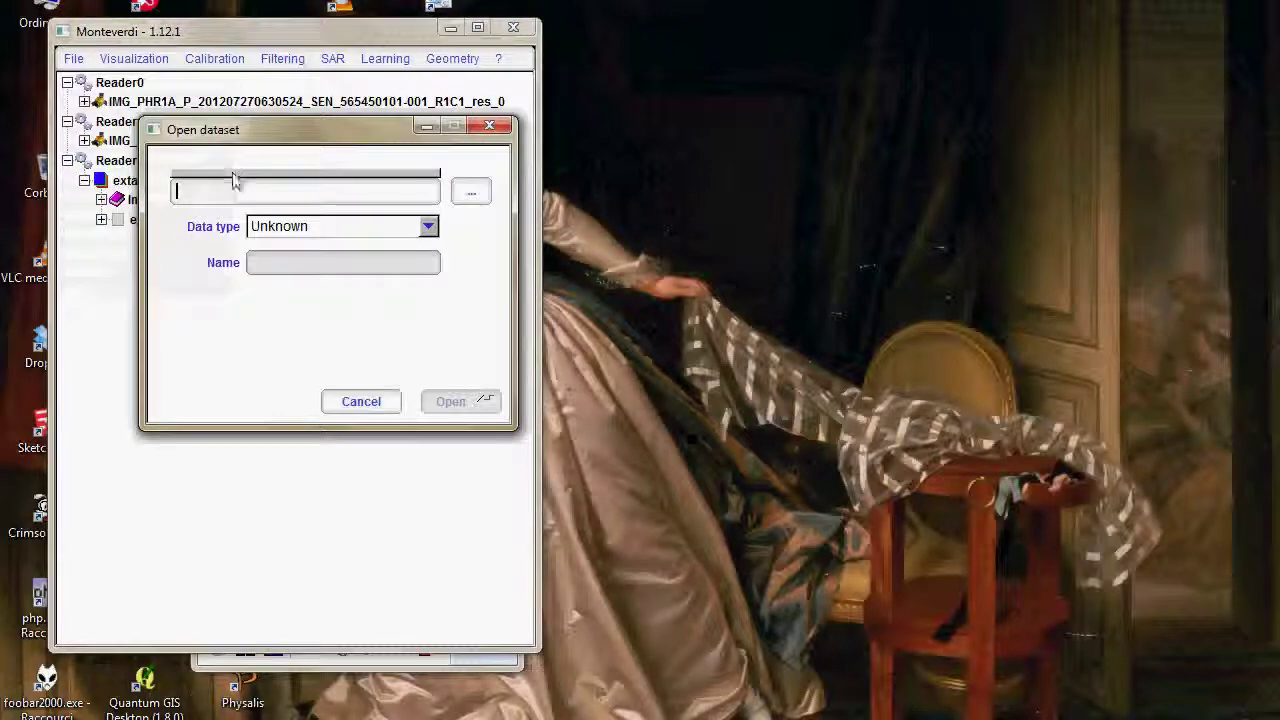
click(468, 193)
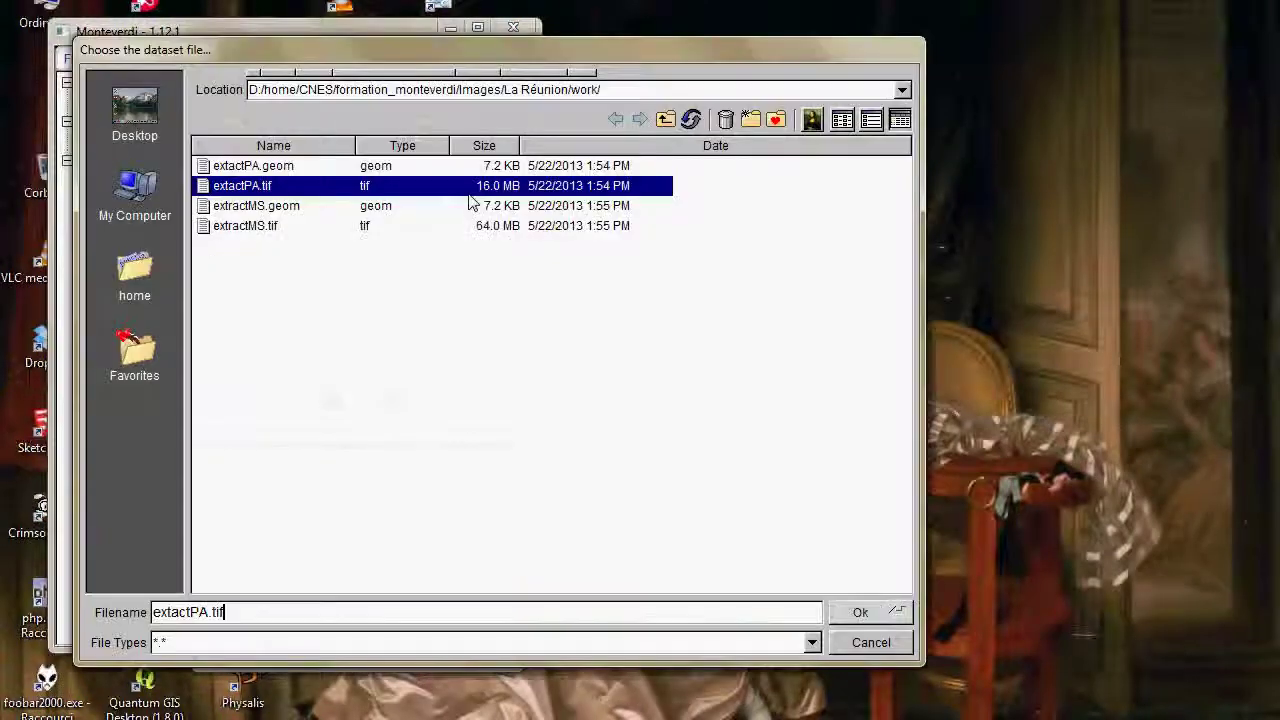
click(250, 226)
click(860, 612)
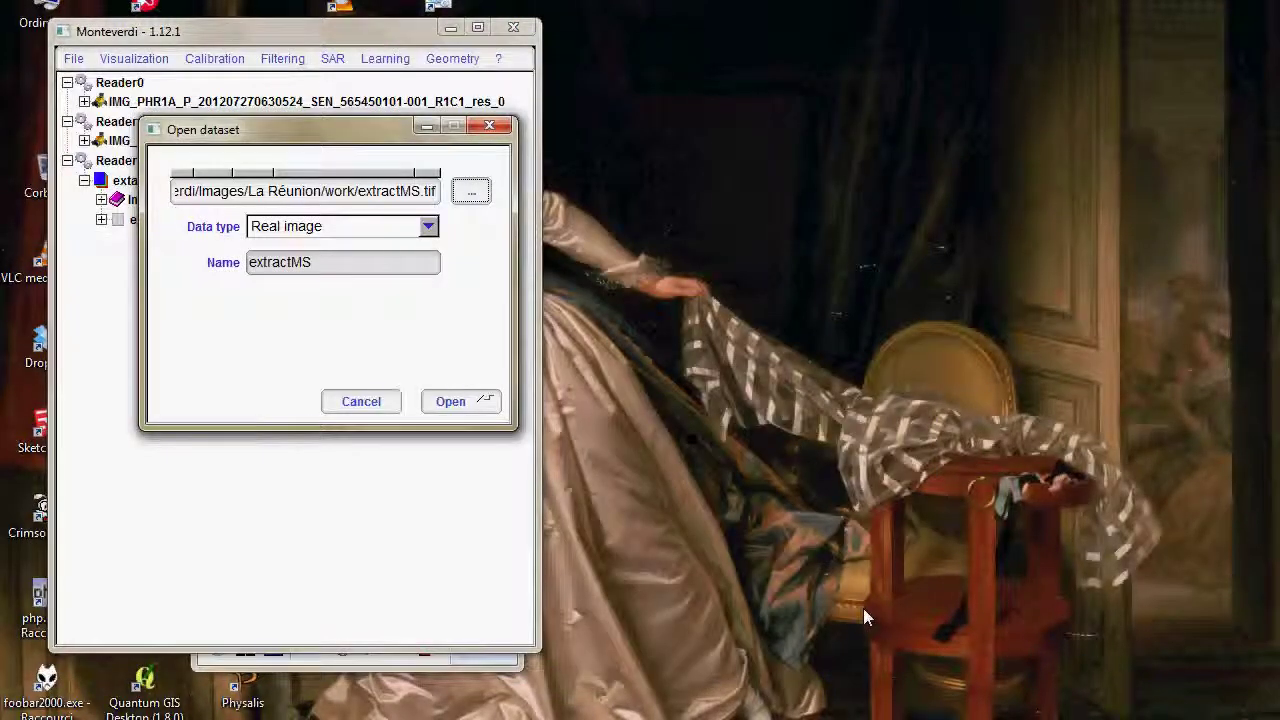
click(430, 403)
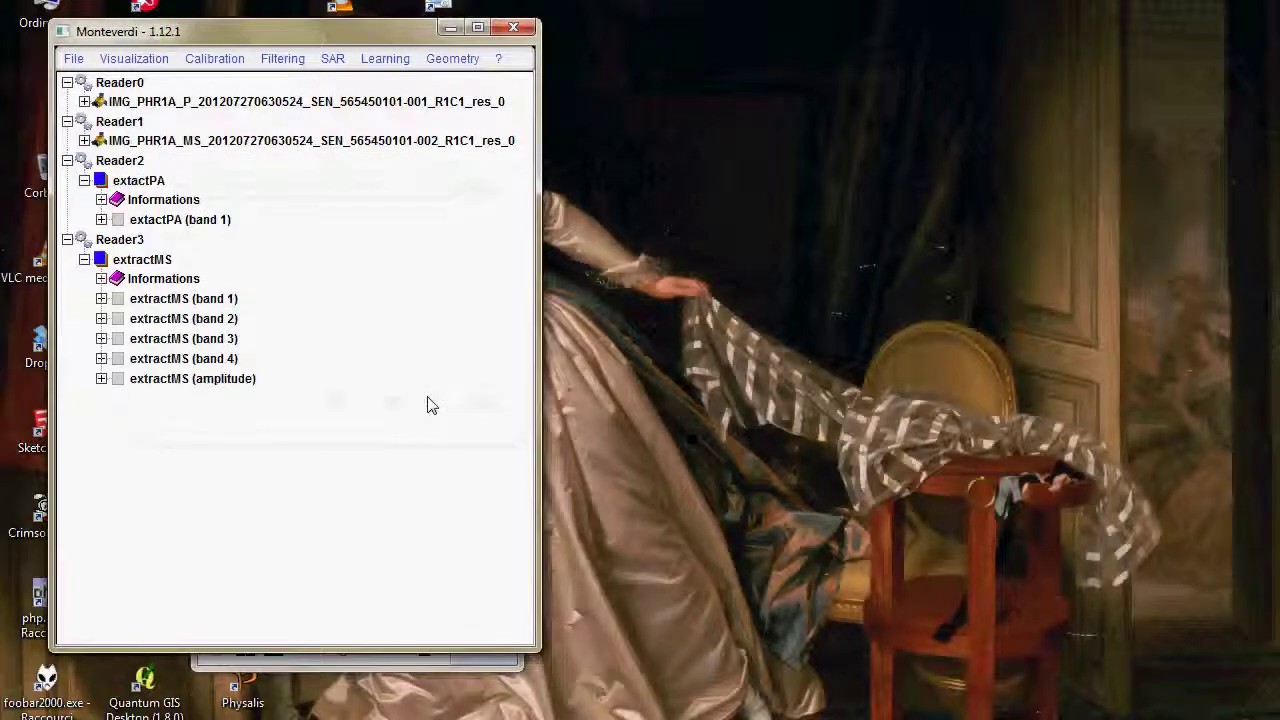
- Start the Extract ROI from dataset module with the full extractMS image as its input
click(74, 60)
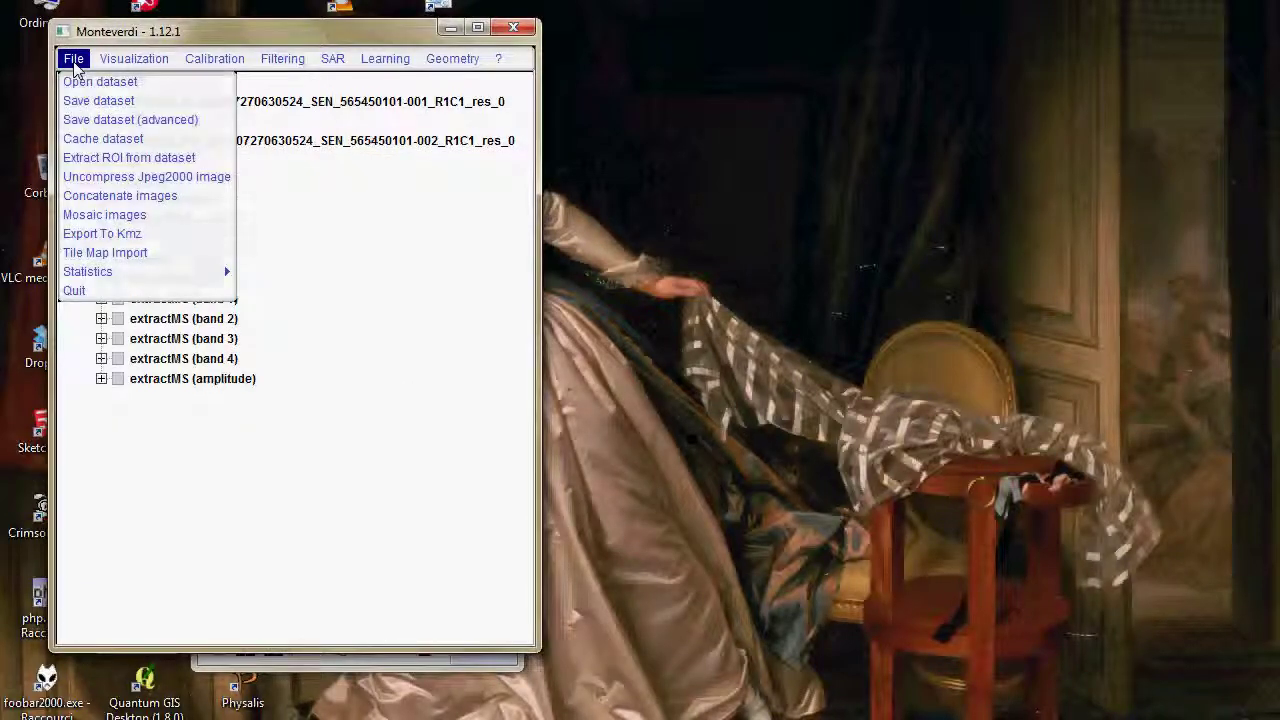
click(90, 163)
click(371, 206)
mouse_move(296, 240)
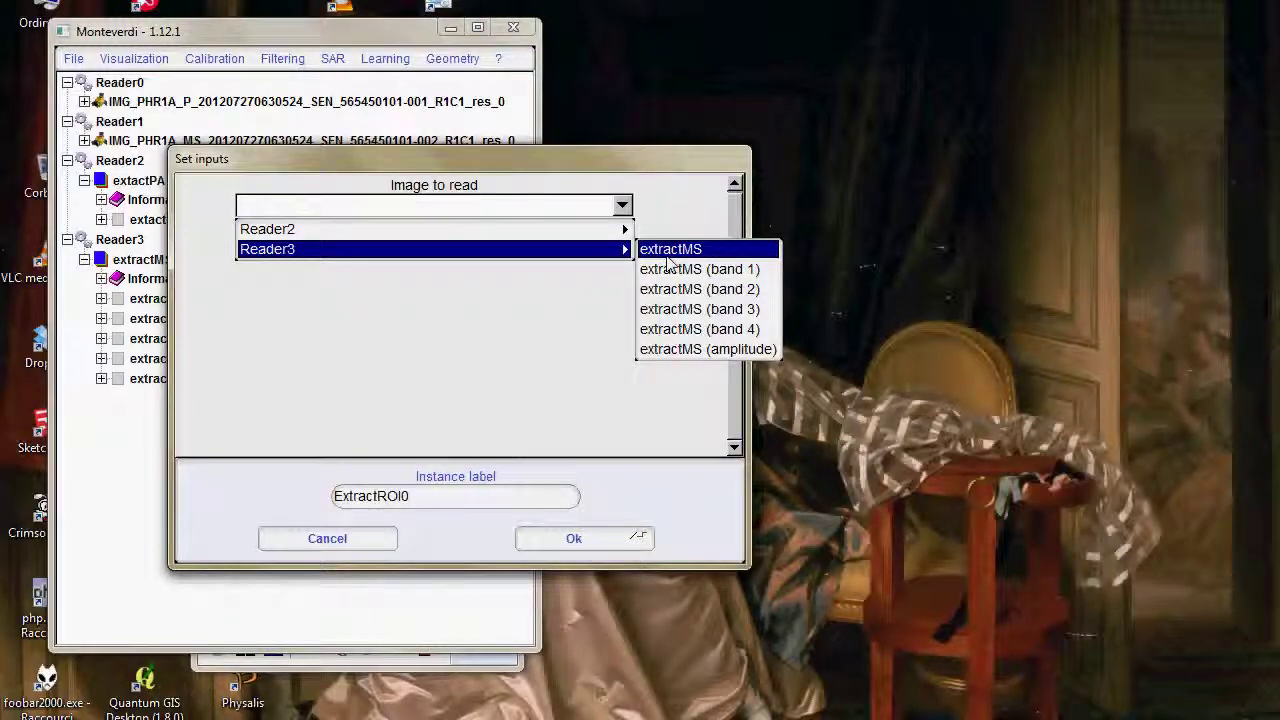
click(670, 249)
click(570, 540)
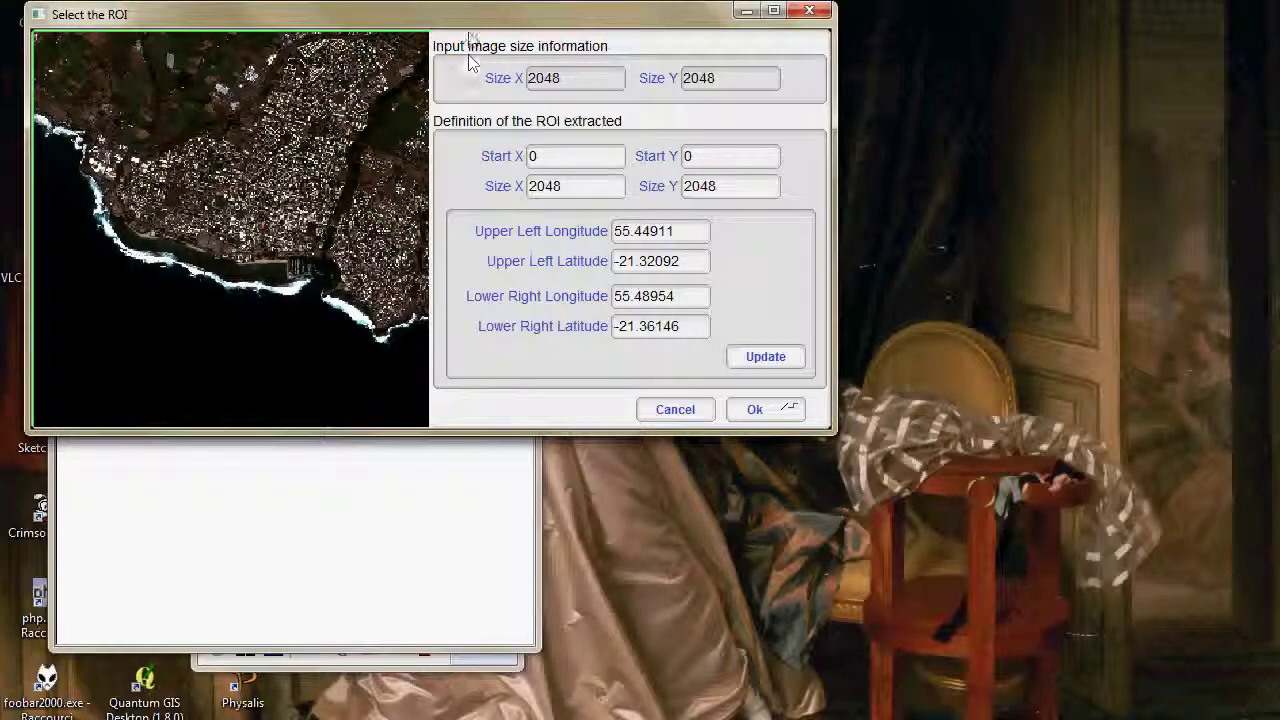
- Set the start of the extracted region to X 1024 and Y 1024
drag(462, 20, 514, 66)
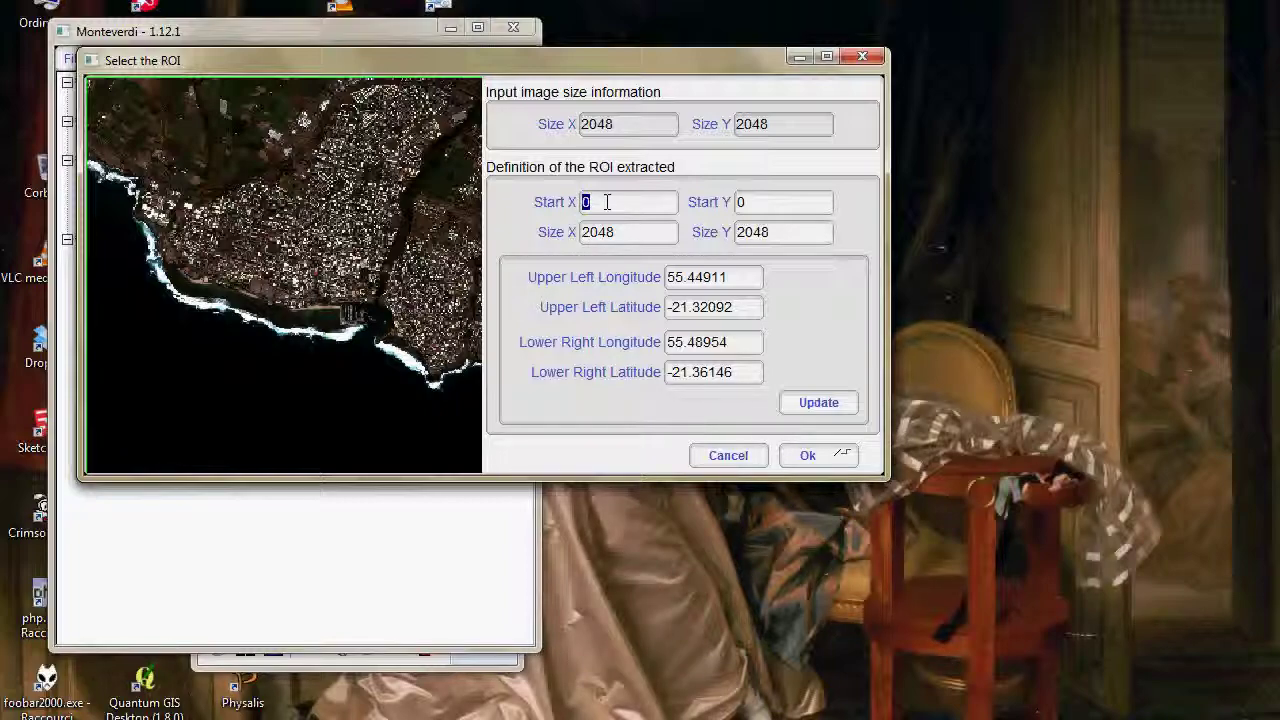
text(104)
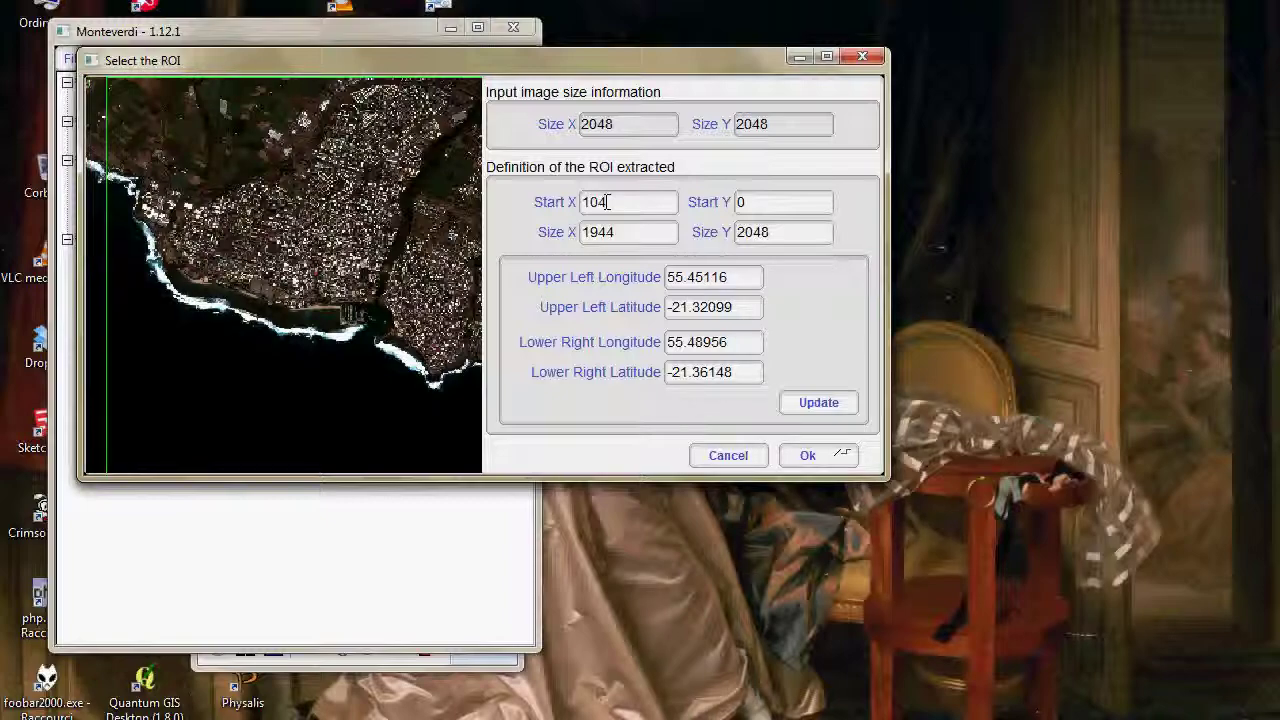
key(BackSpace)
text(24)
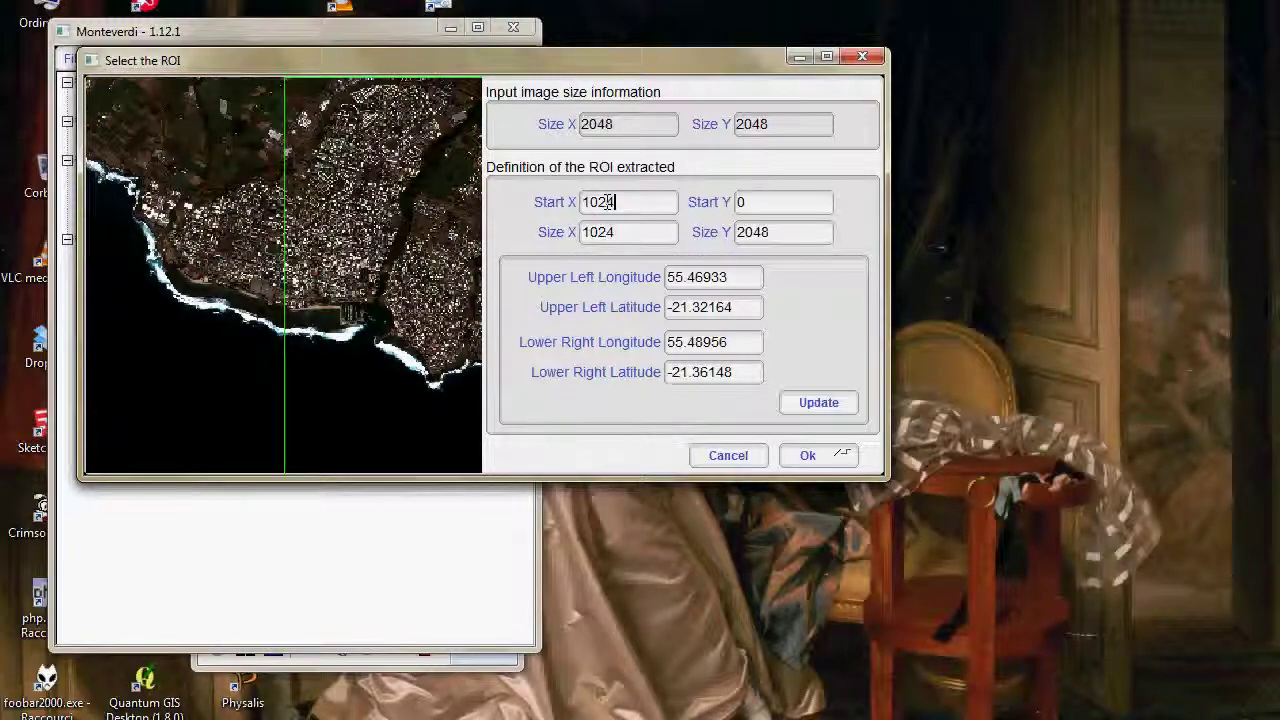
double_click(759, 205)
text(20)
key(BackSpace)
key(BackSpace)
text(1024)
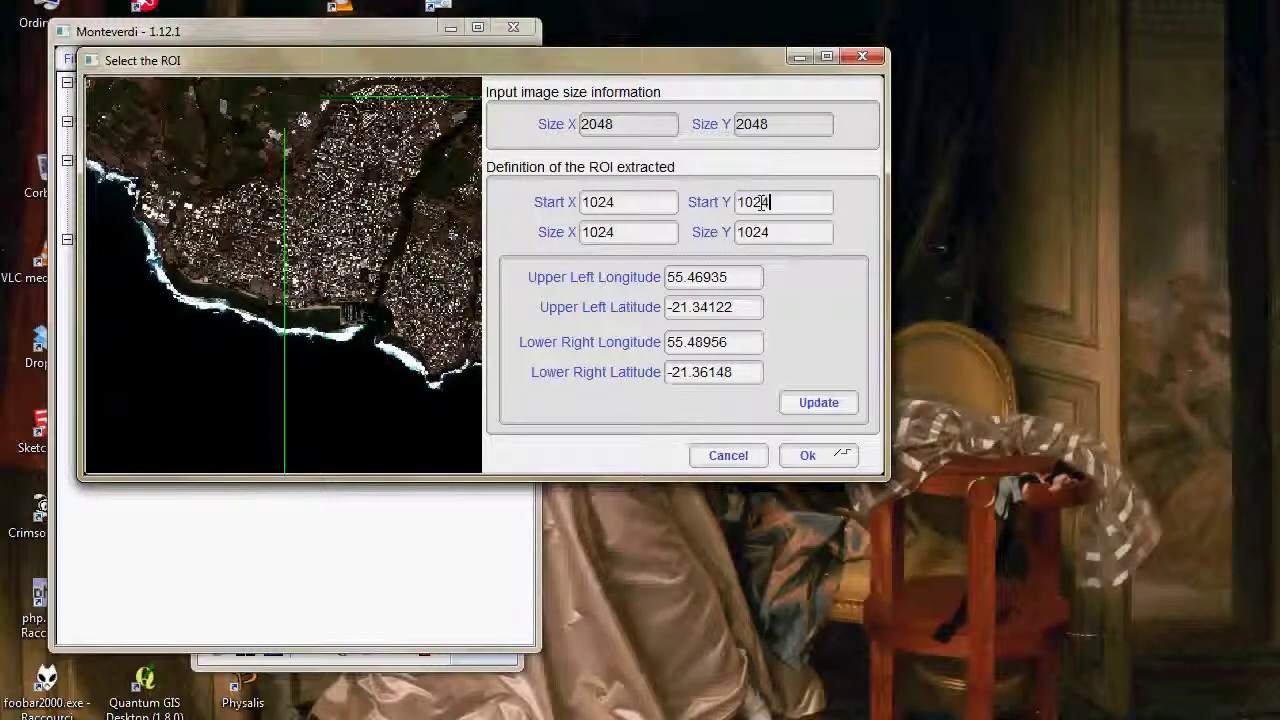
- Set the region's size to 512 by 512 and extract it
double_click(600, 231)
text(512)
double_click(752, 232)
text(512)
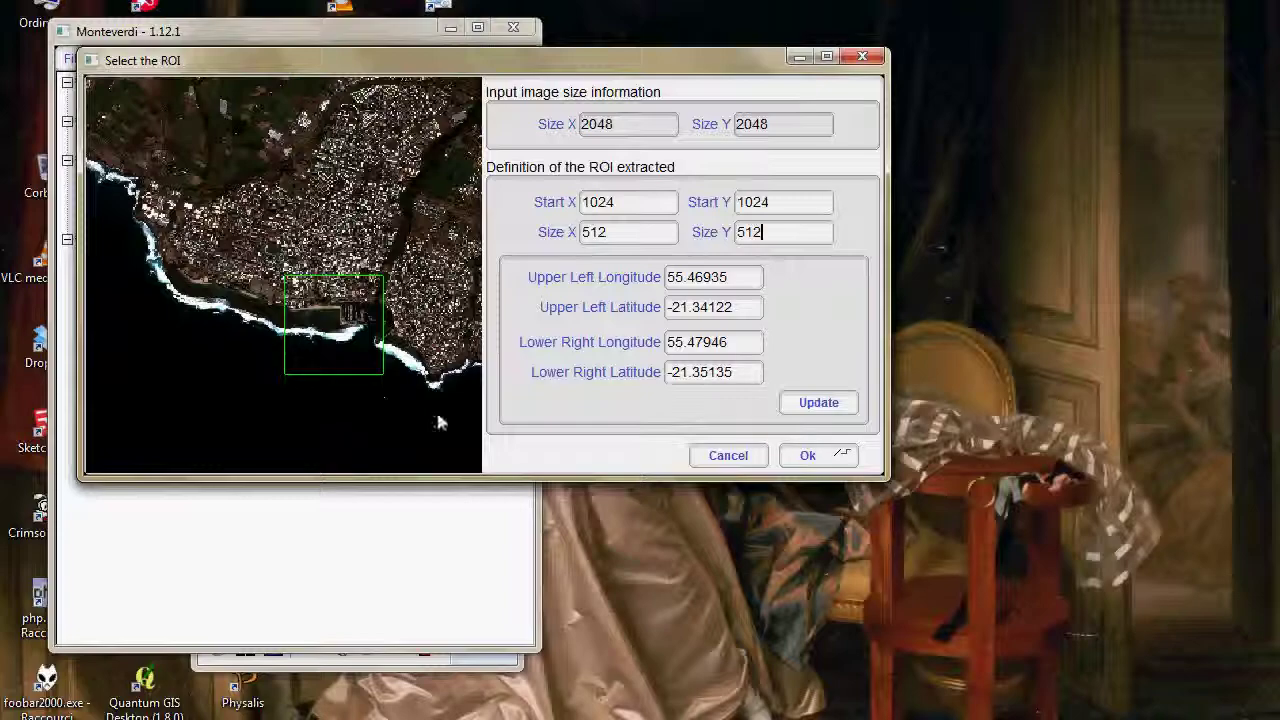
click(829, 457)
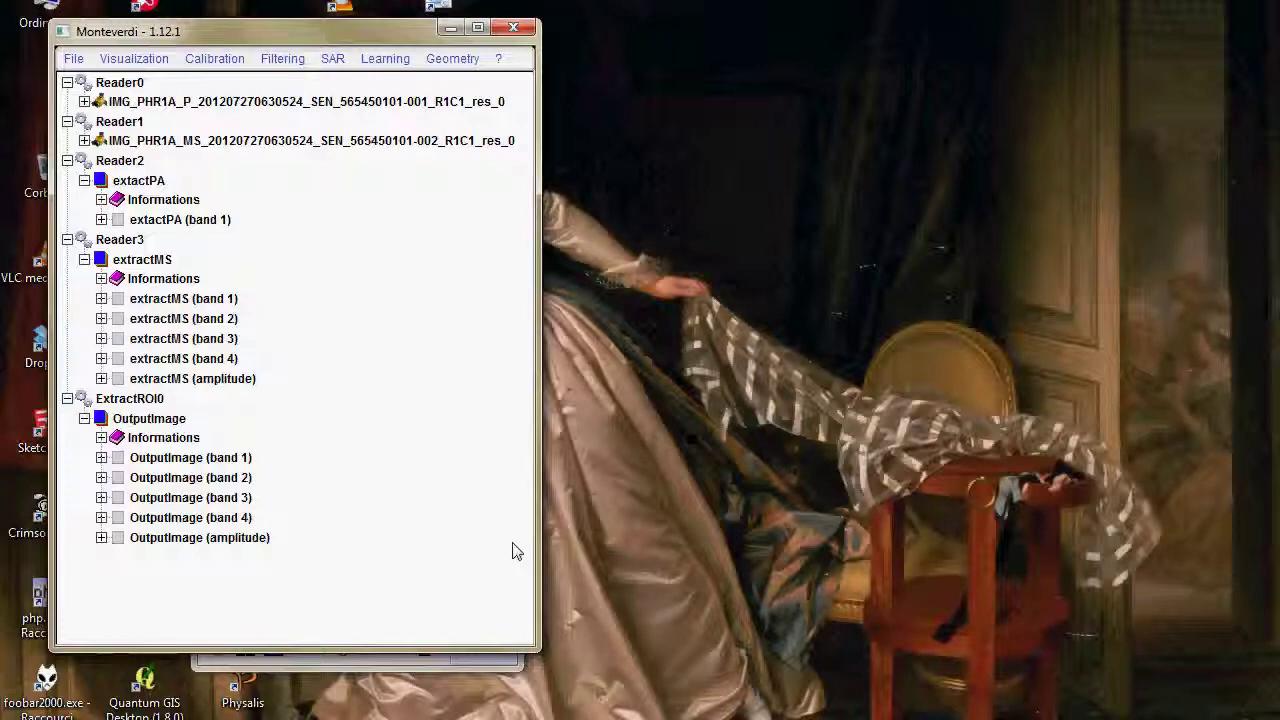
- Start the Resampling module with the ExtractROI0 OutputImage as the image to resample
click(72, 60)
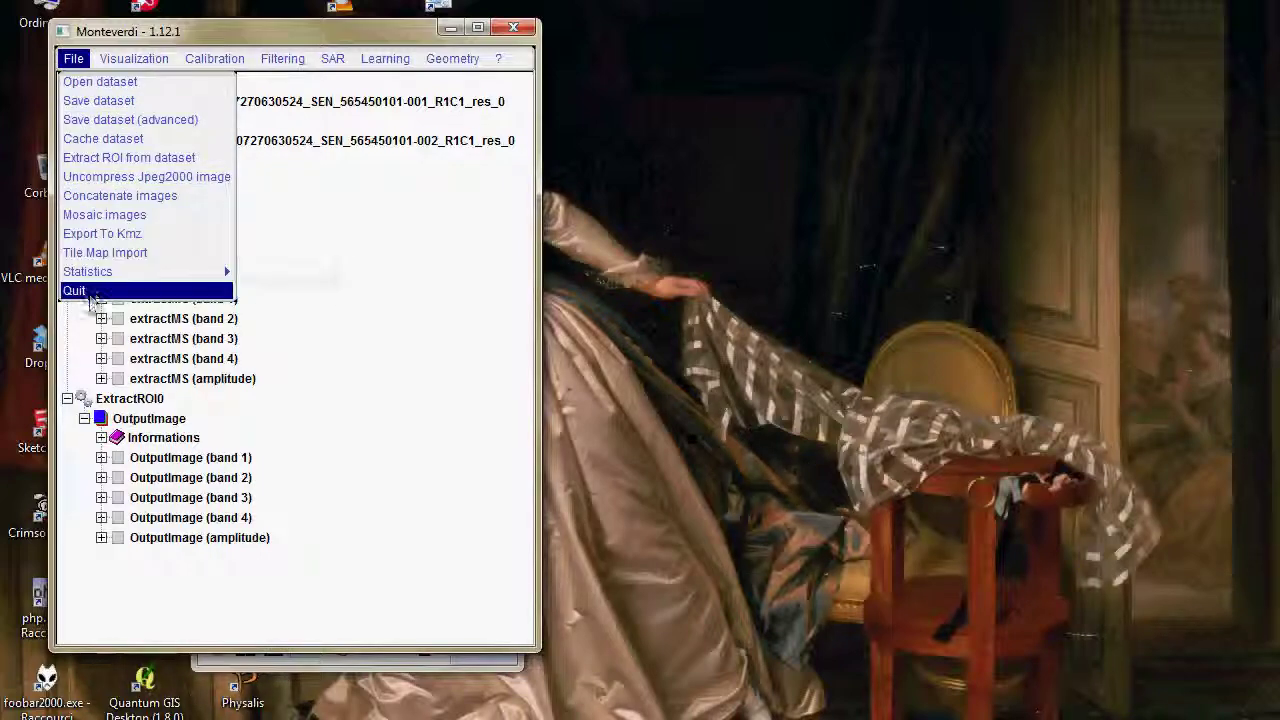
mouse_move(293, 58)
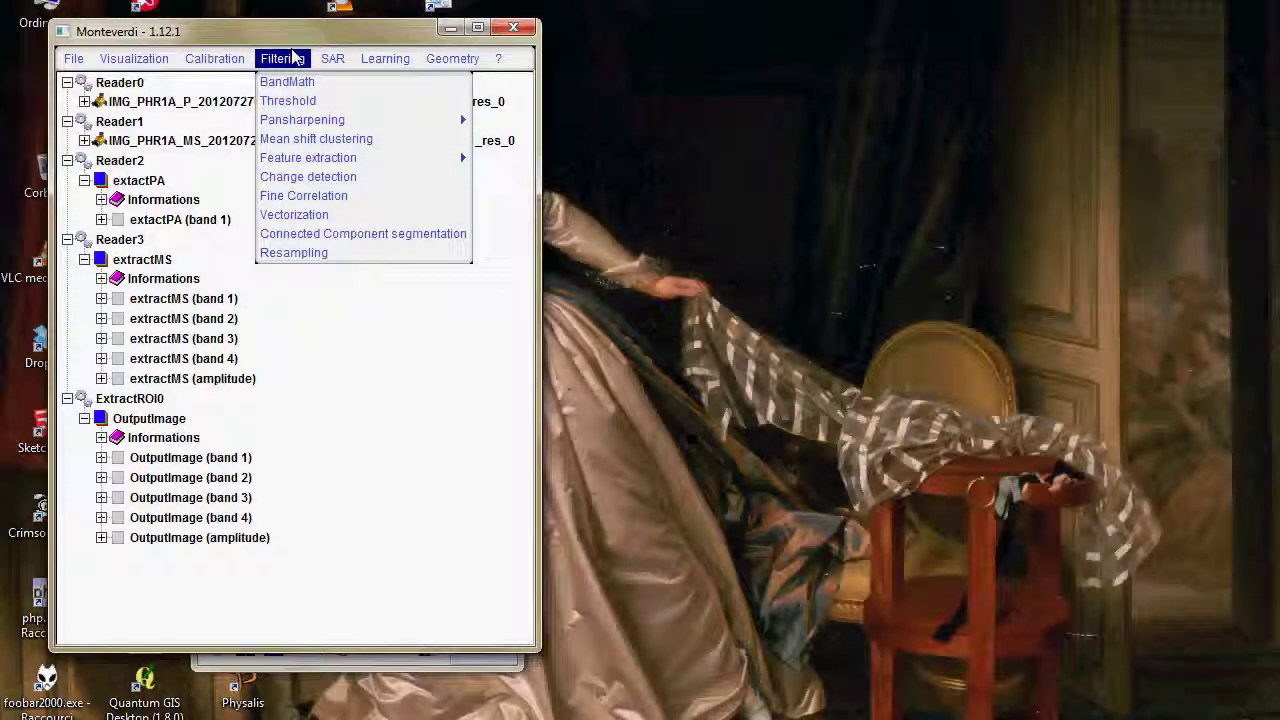
click(293, 253)
click(428, 75)
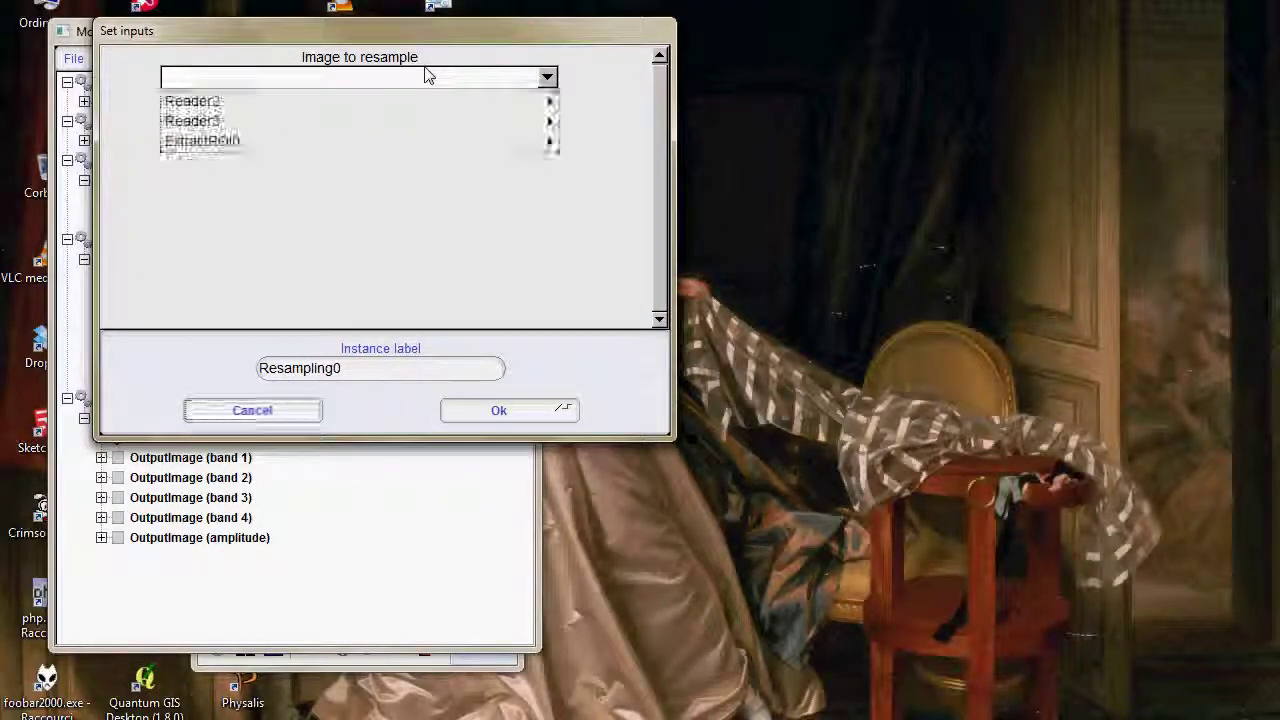
mouse_move(520, 140)
click(596, 136)
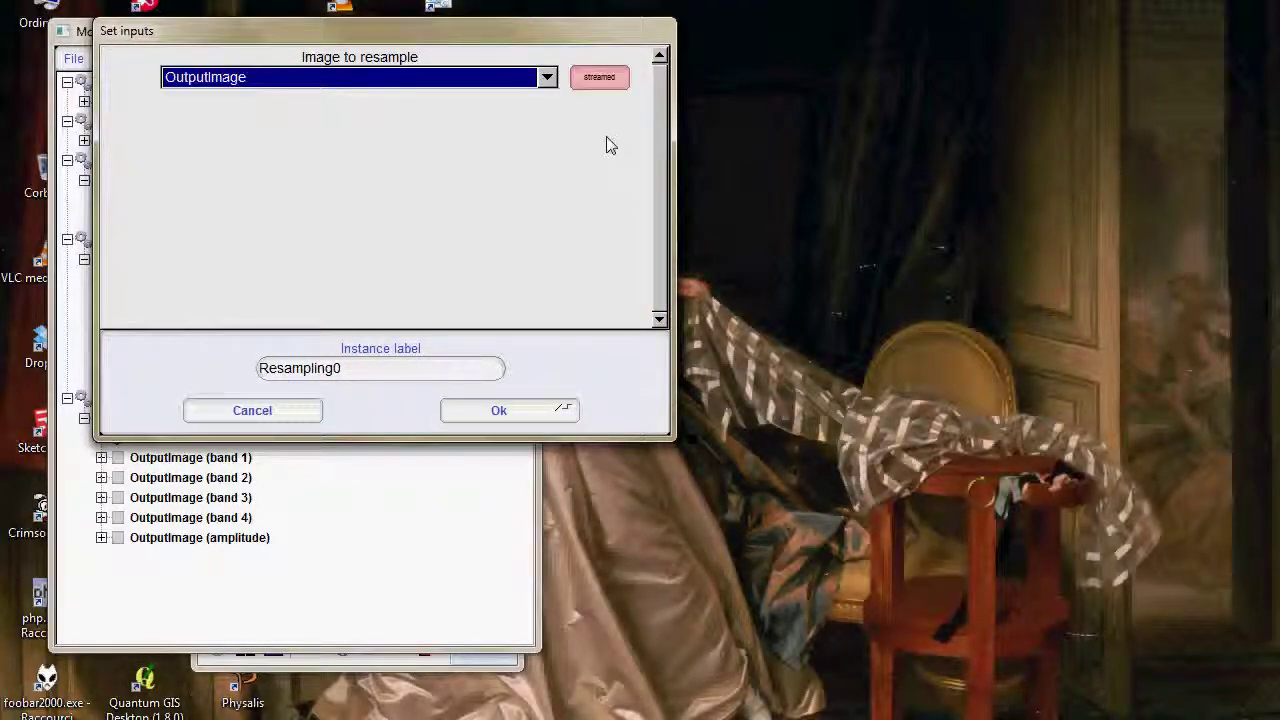
click(497, 409)
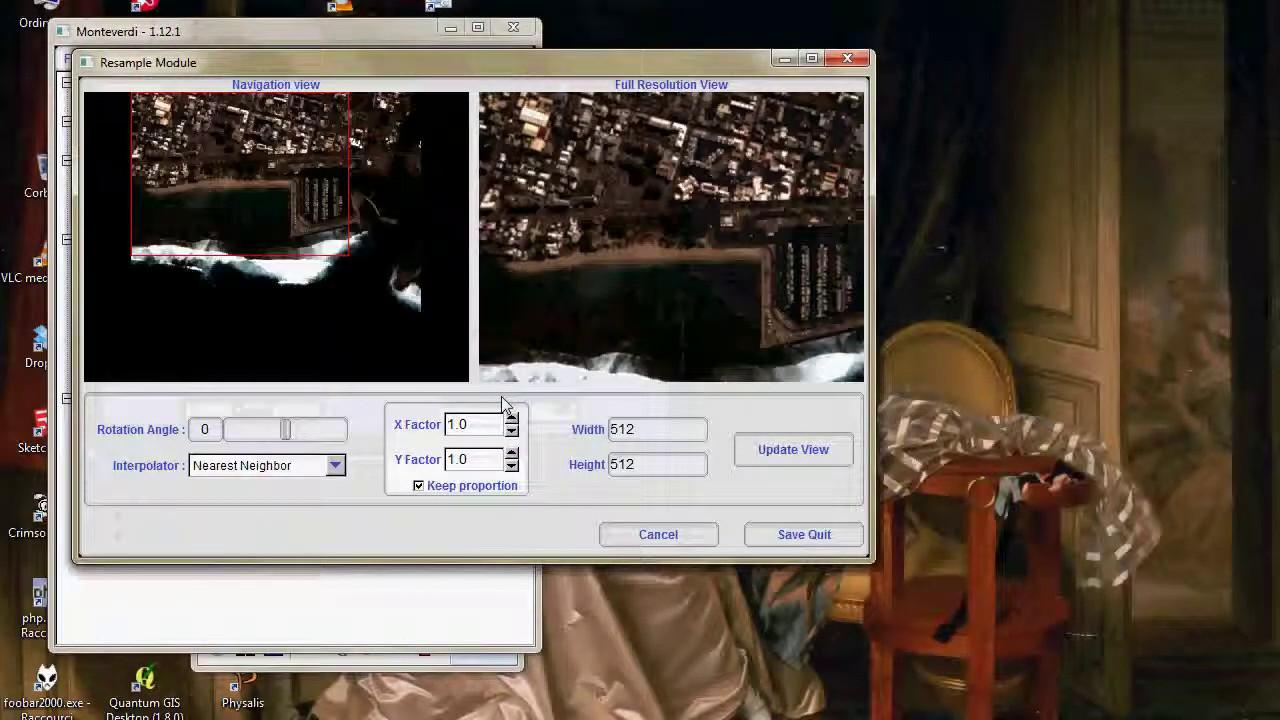
- Resample the image by a factor of 4 in X and Y with the Bi-cubic interpolator and save the result
drag(468, 425, 427, 440)
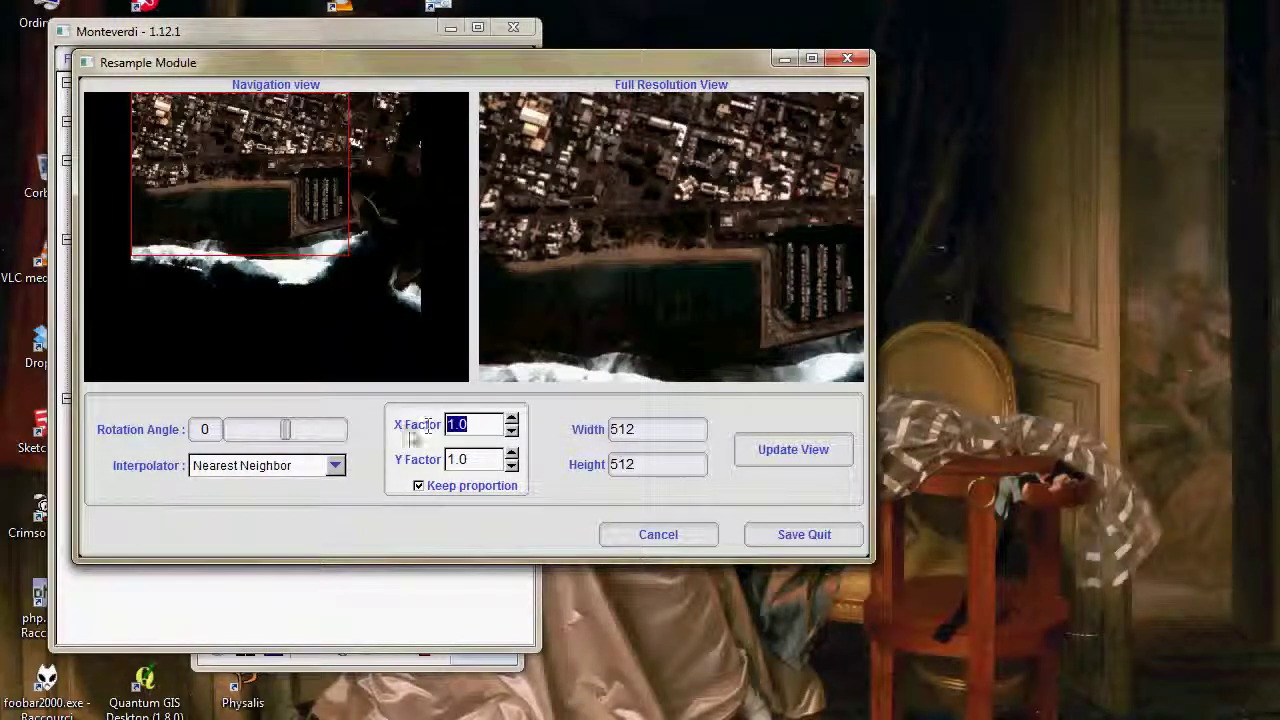
text(4)
key(Tab)
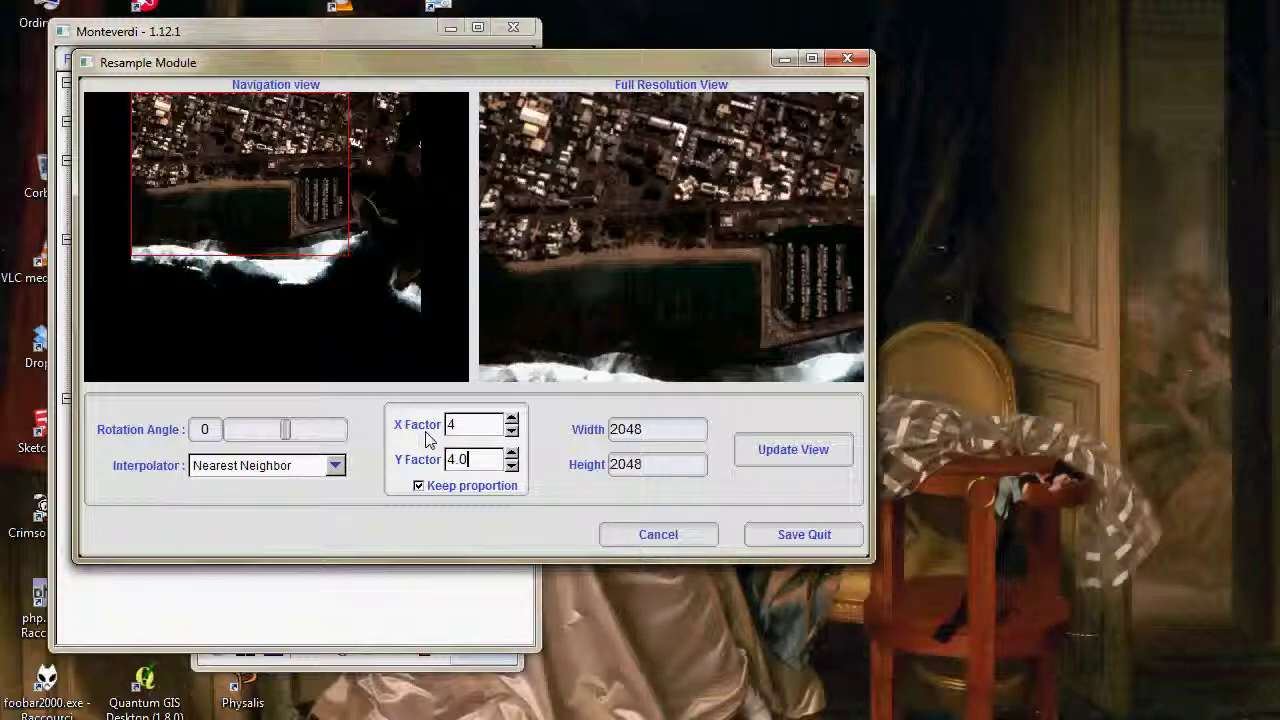
click(262, 466)
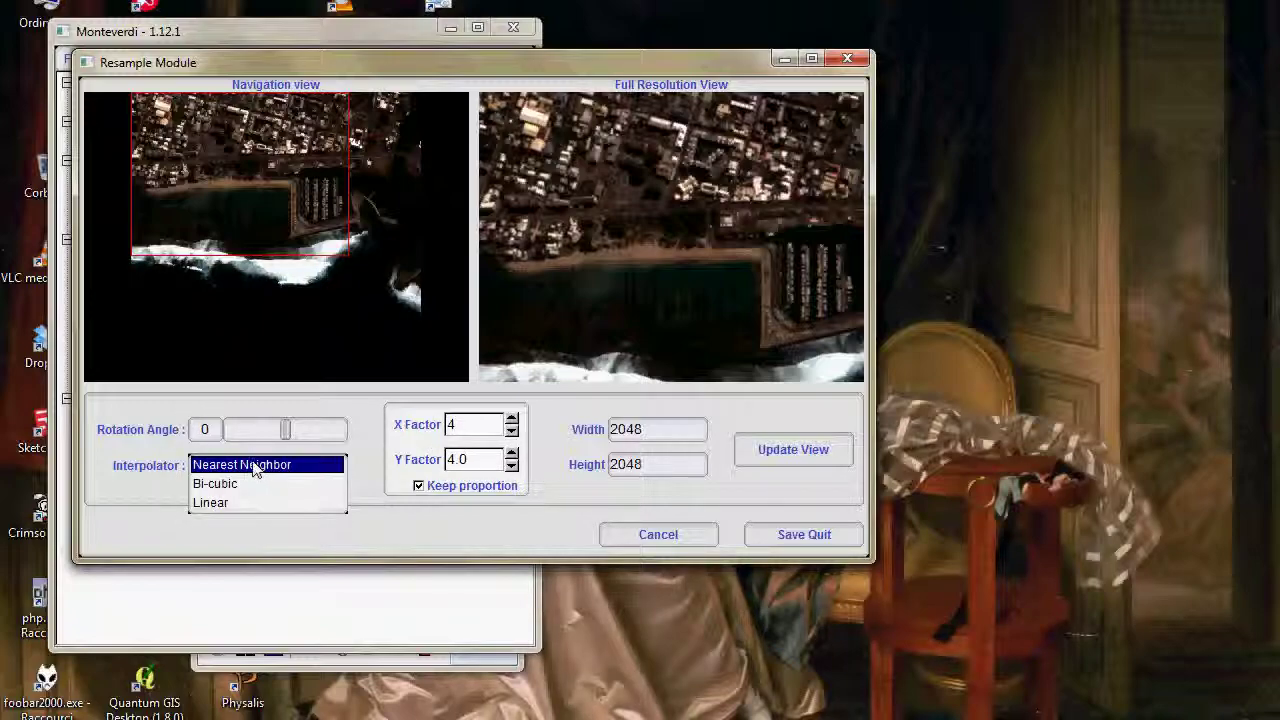
click(212, 484)
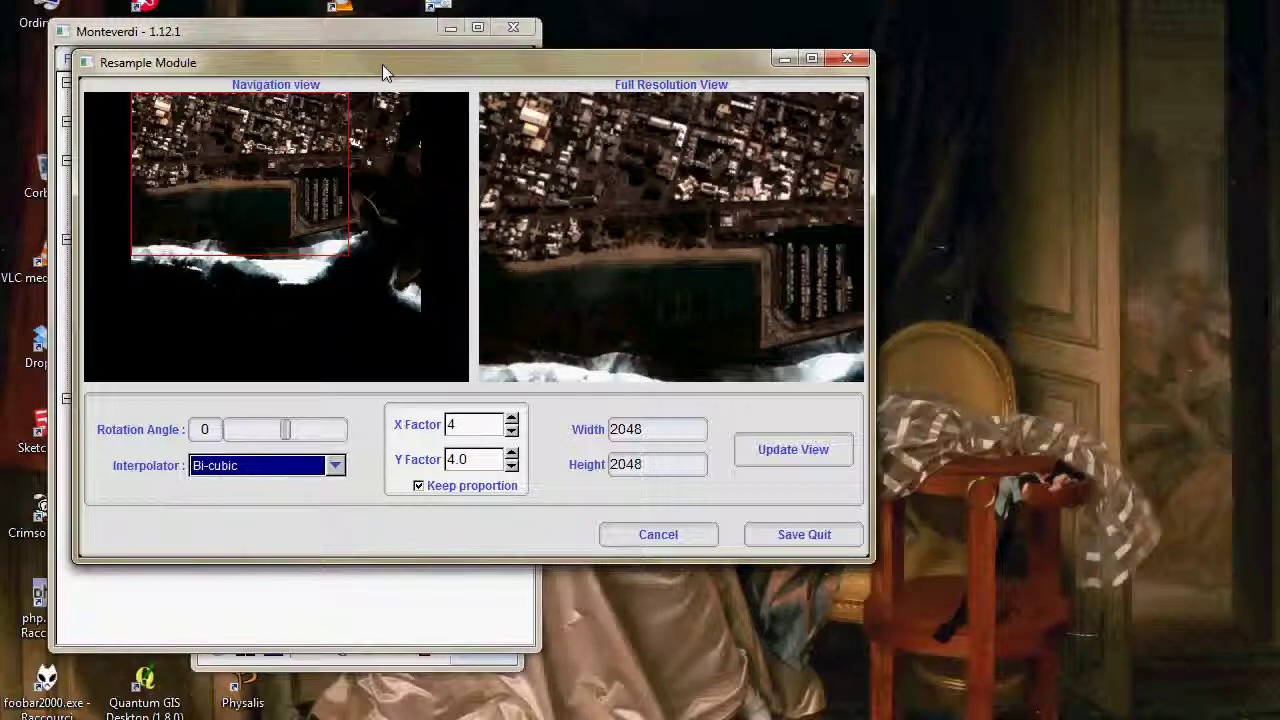
click(797, 534)
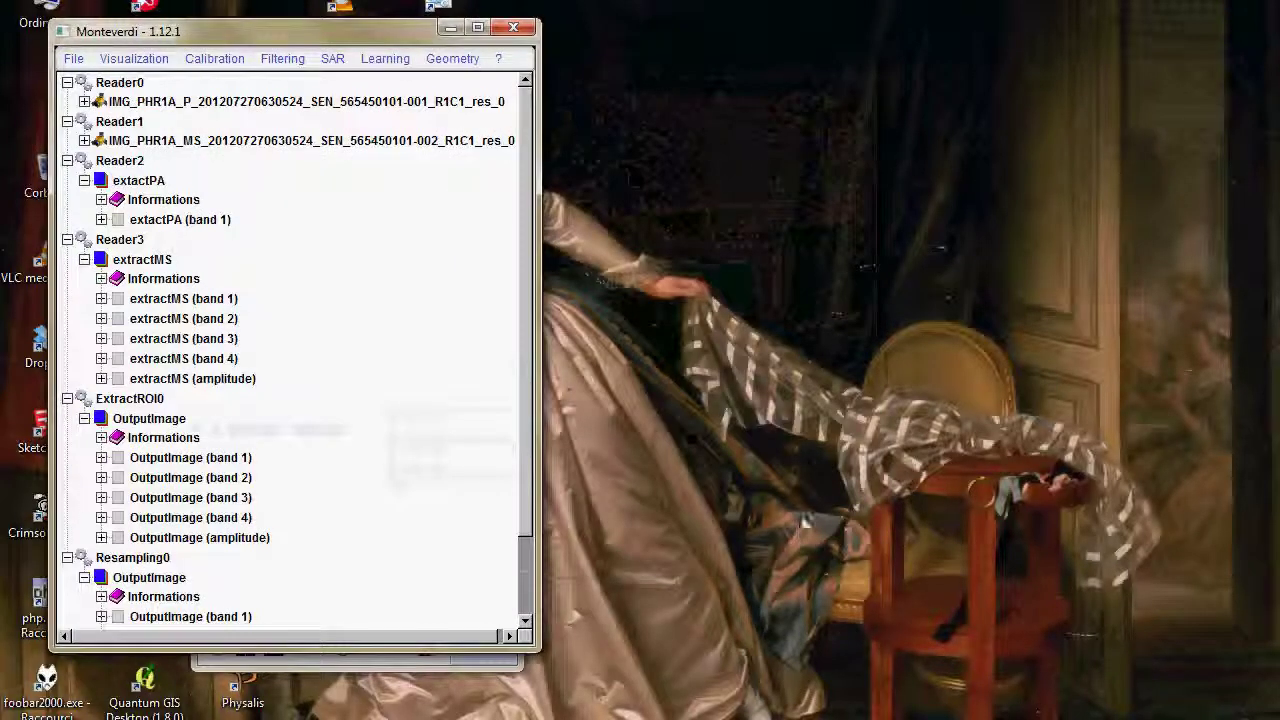
- Start the Viewer module and add the extactPA image from Reader2 to the images to display
scroll(528, 330, down, 2)
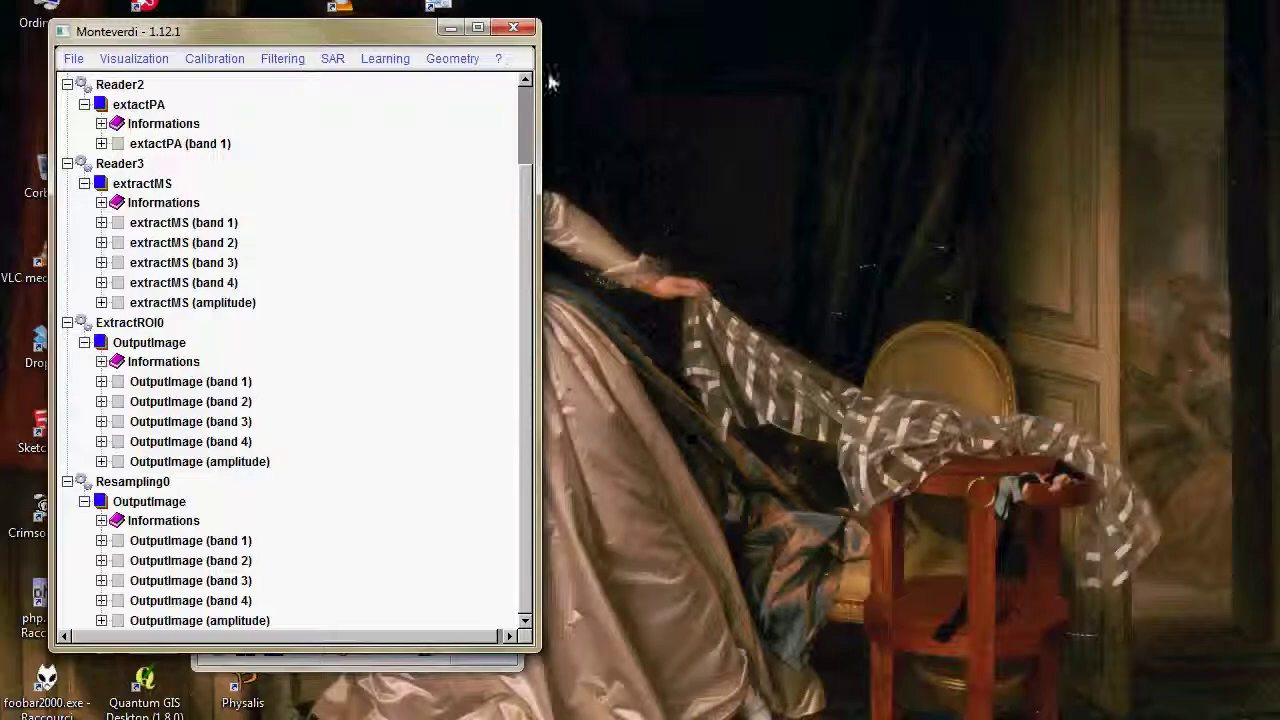
click(163, 59)
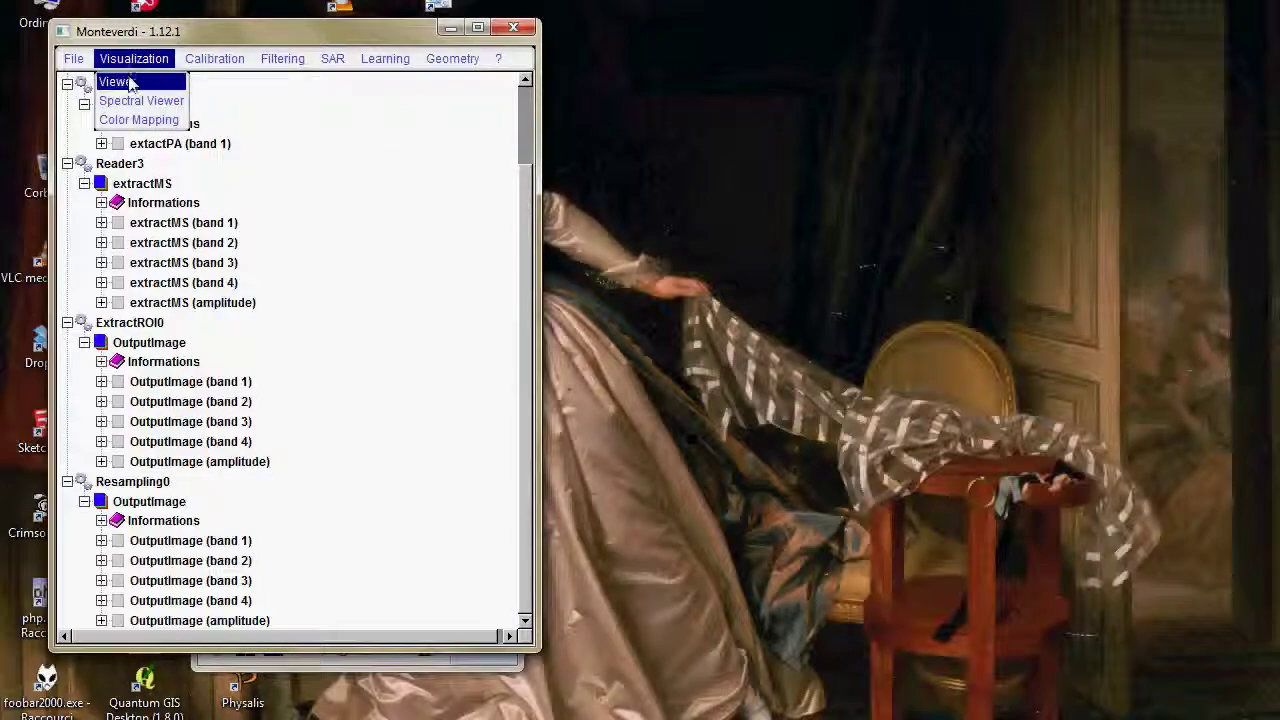
click(118, 82)
click(495, 134)
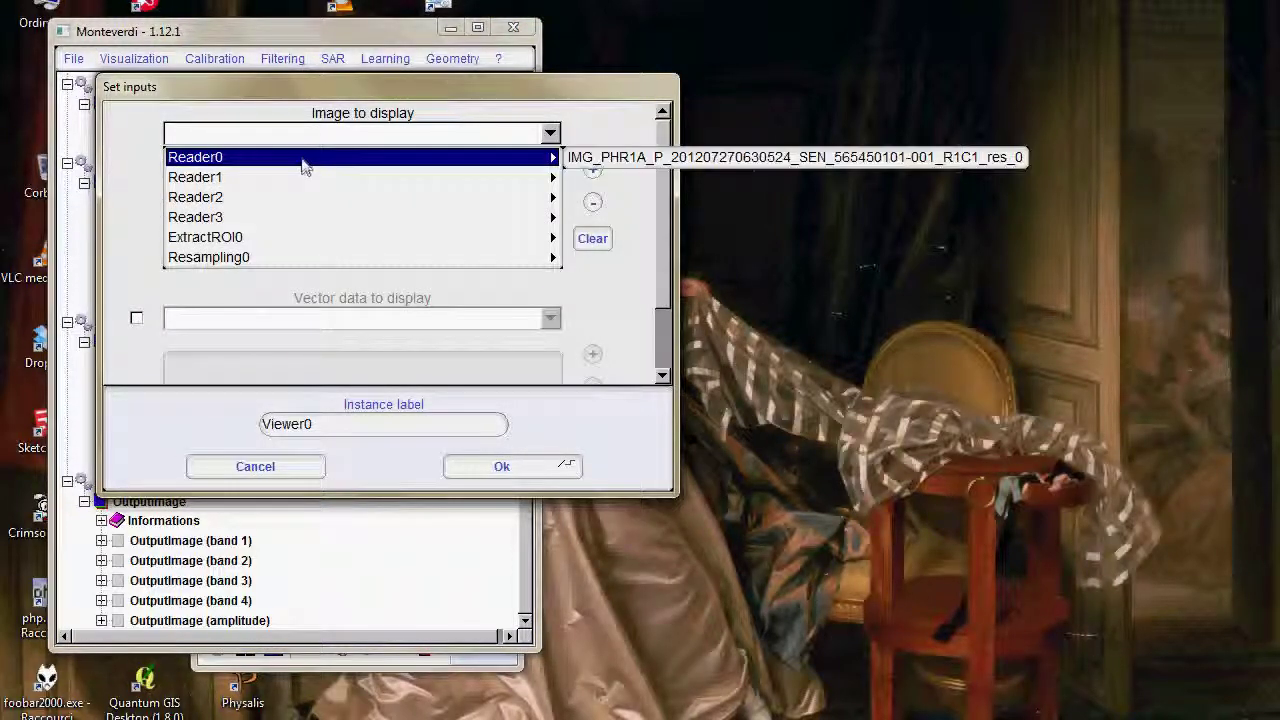
mouse_move(280, 248)
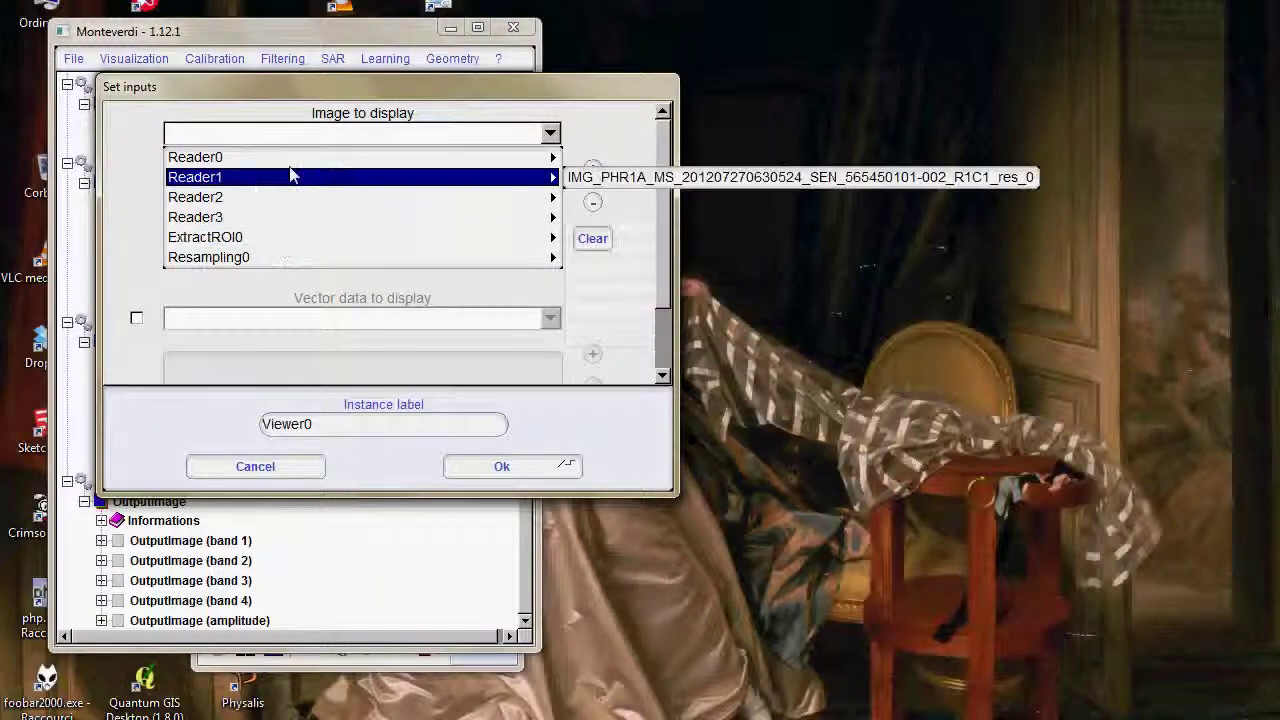
mouse_move(294, 226)
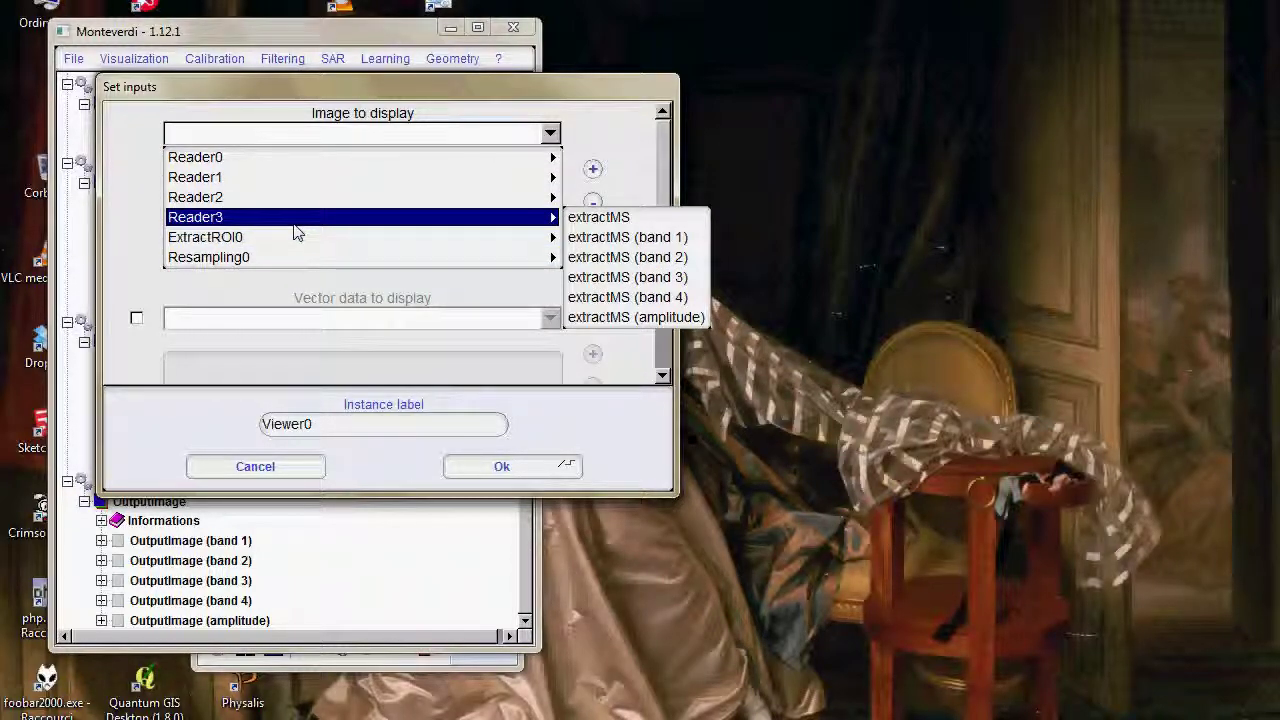
mouse_move(333, 186)
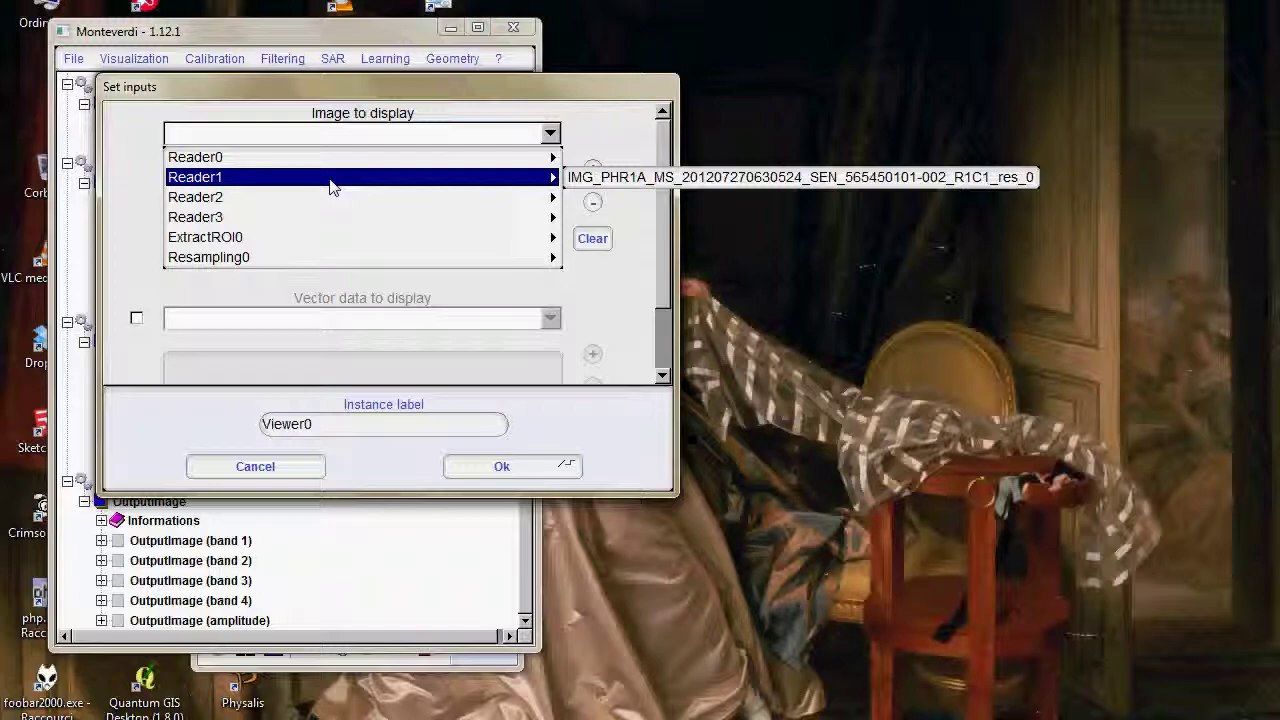
mouse_move(336, 209)
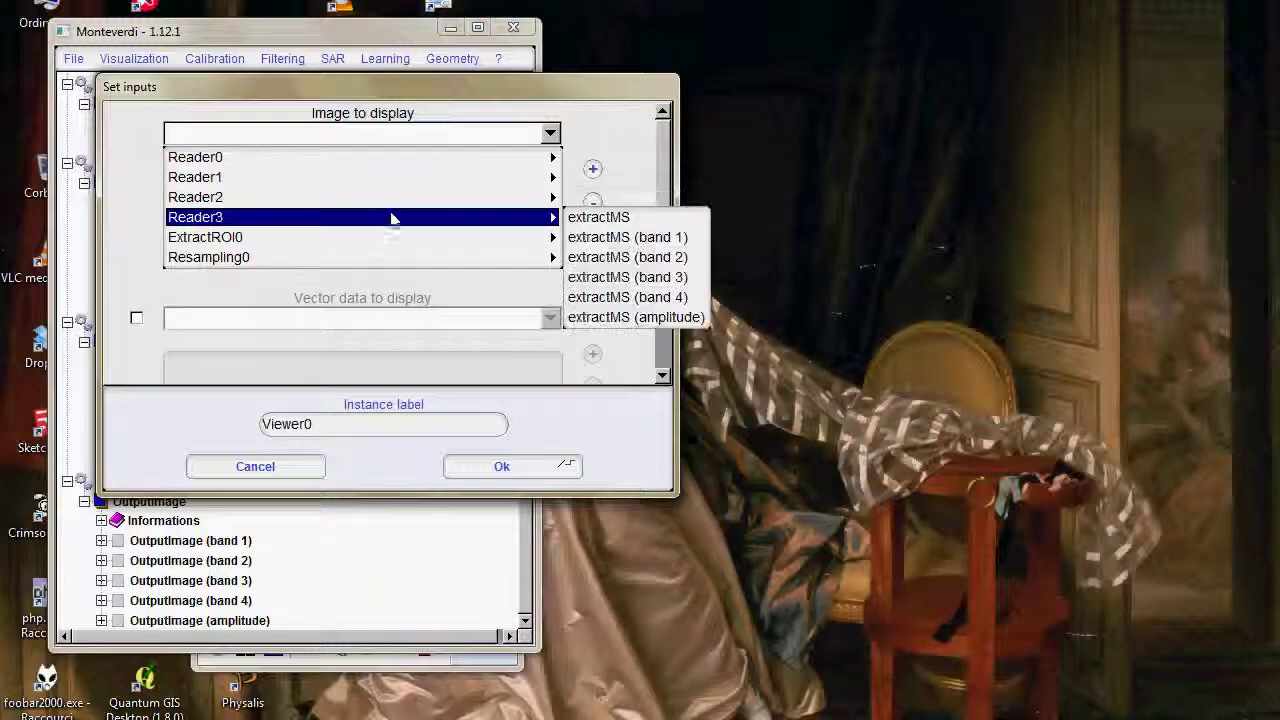
click(588, 205)
click(592, 168)
- Add the Resampling0 OutputImage to the images to display and open both images in the viewer
click(337, 132)
mouse_move(80, 196)
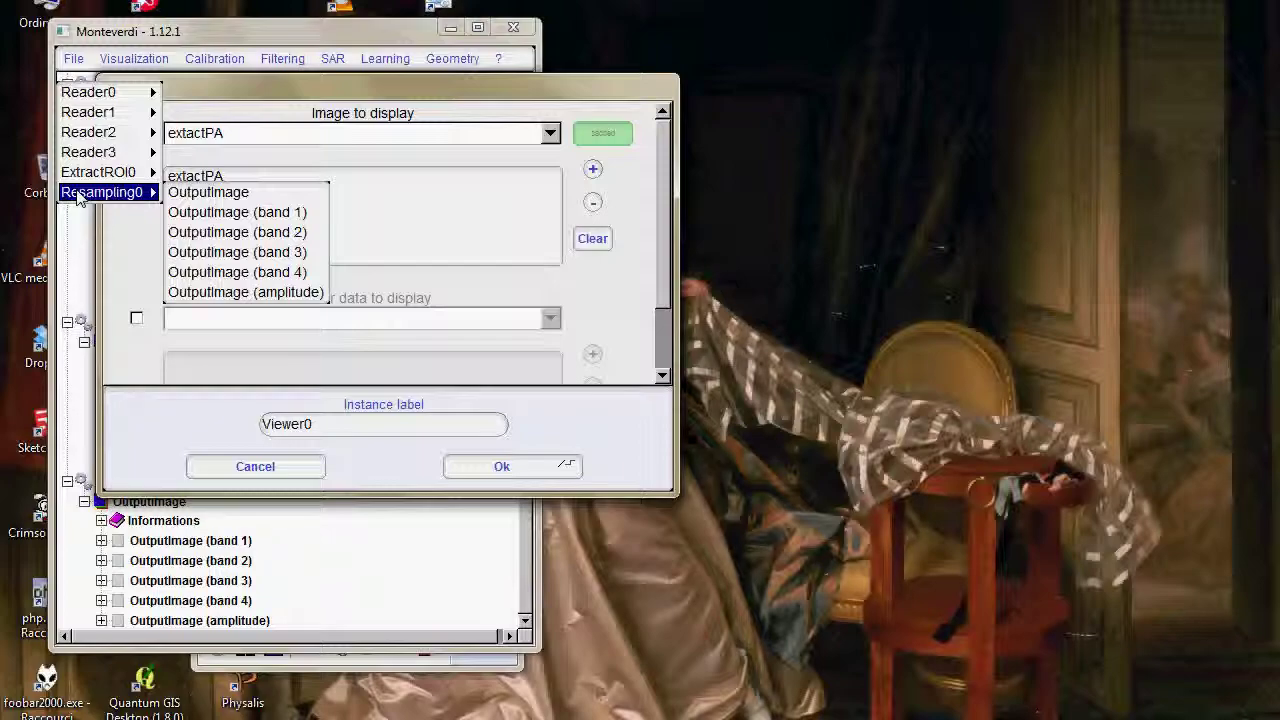
click(205, 193)
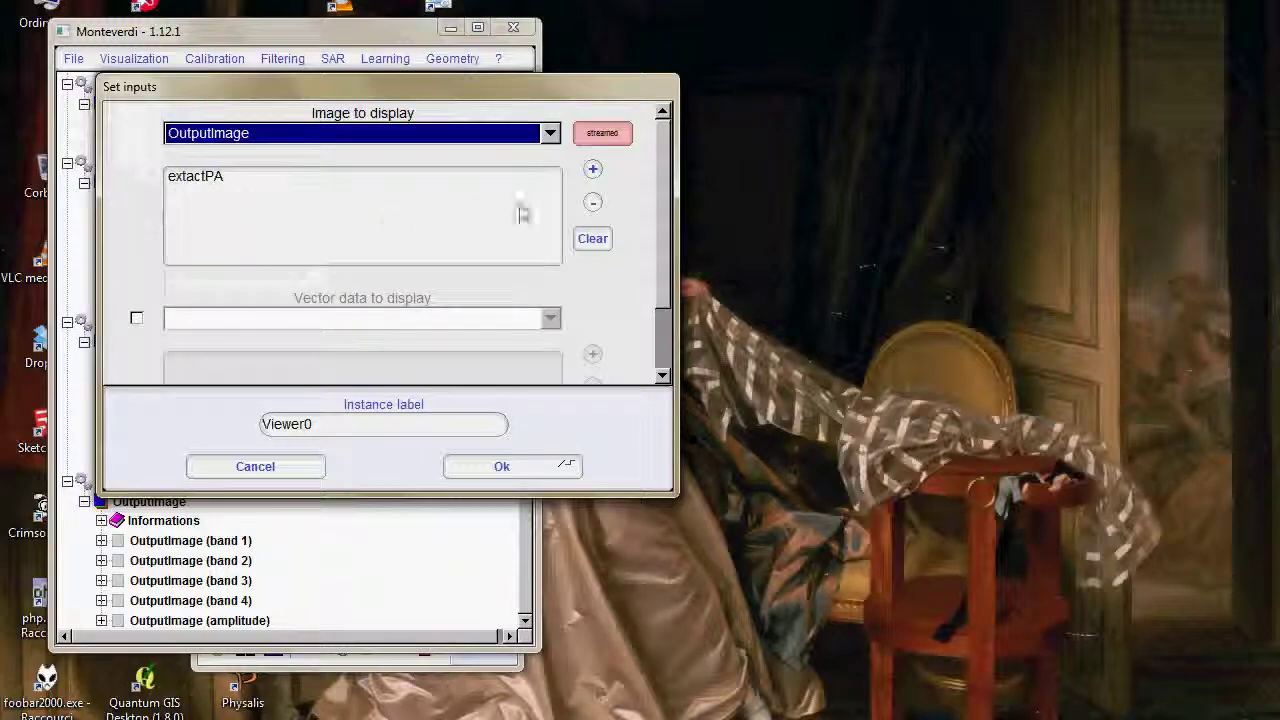
click(593, 169)
click(488, 469)
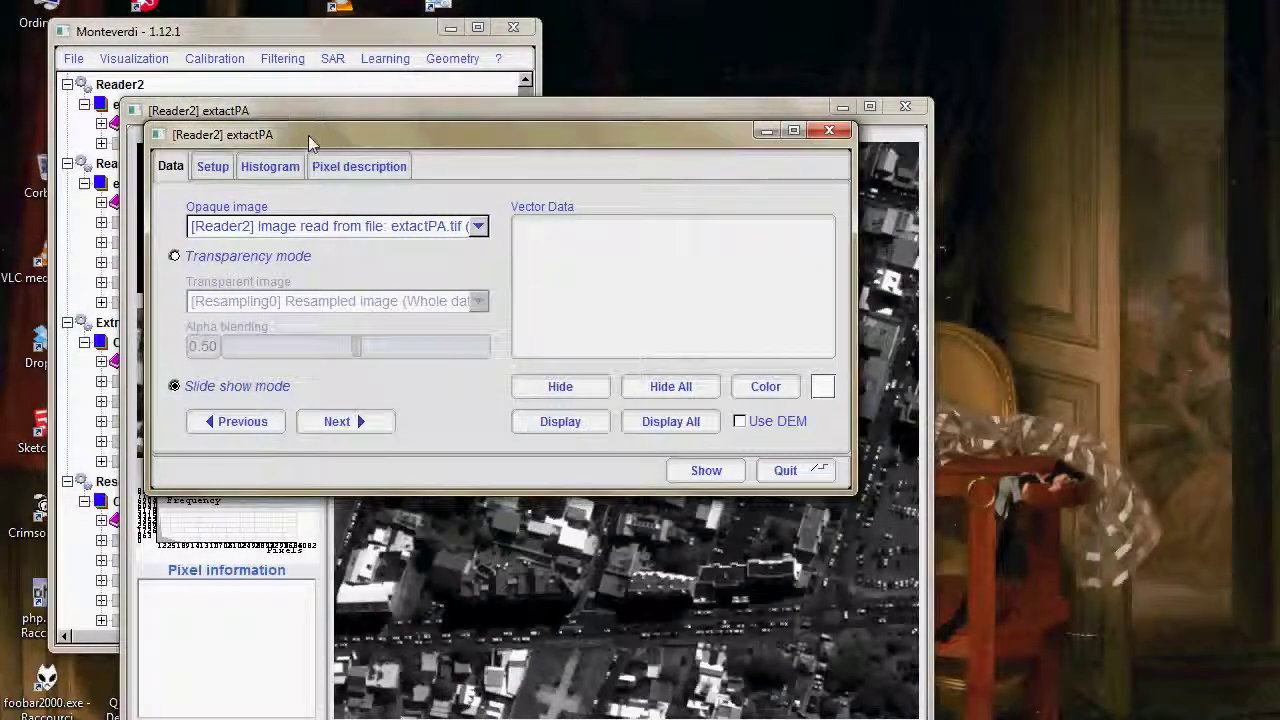
- Compare the panchromatic extract with the resampled multispectral image by alternating them in slide show mode, and quit the viewer
drag(308, 135, 884, 3)
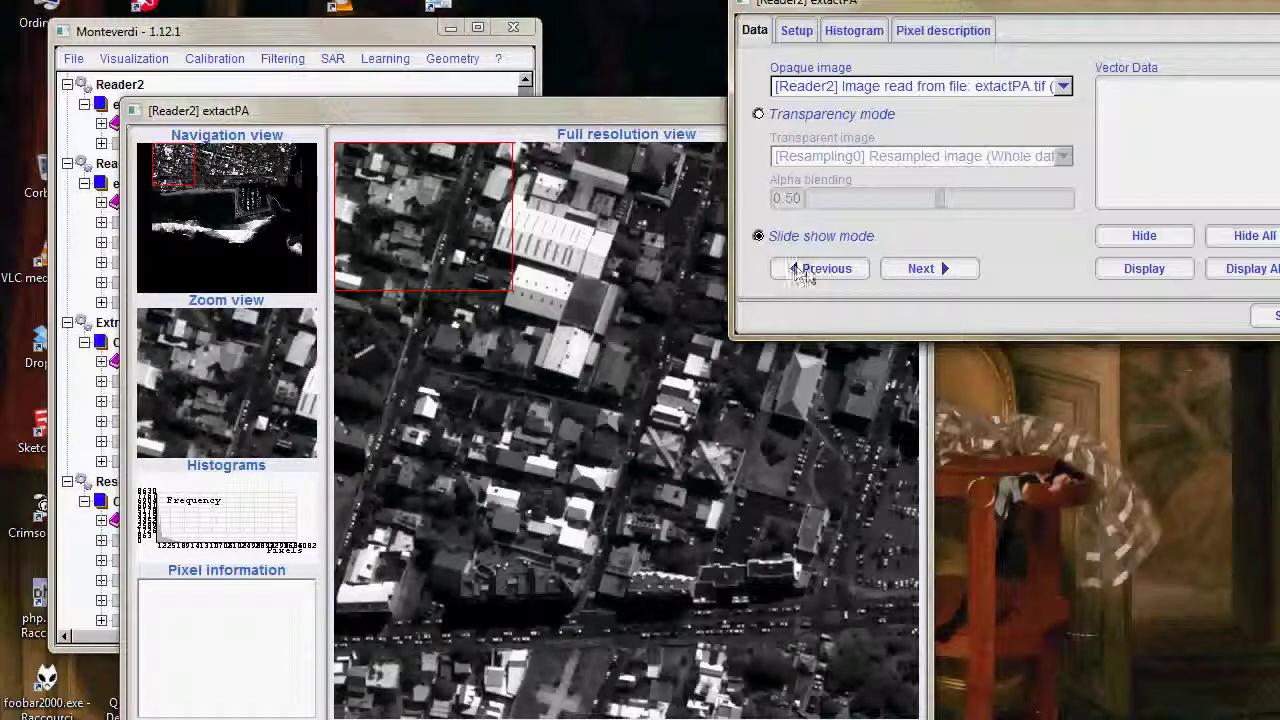
click(917, 270)
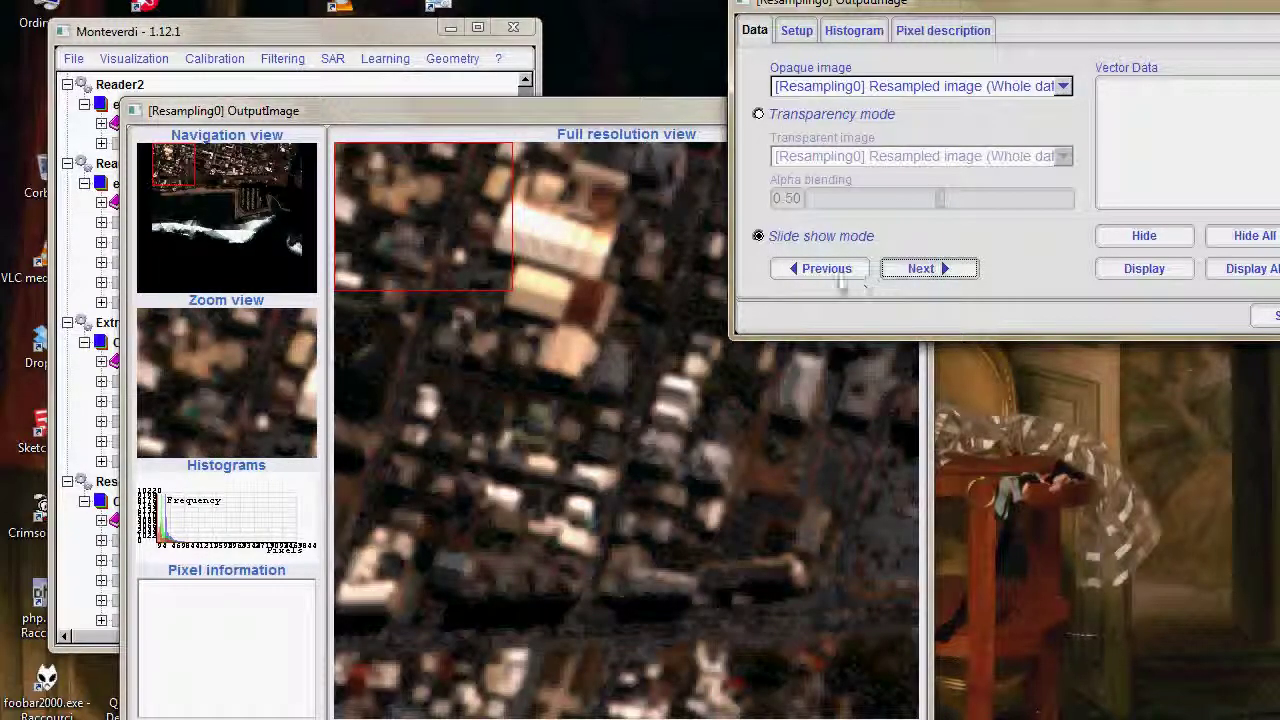
click(820, 270)
click(917, 269)
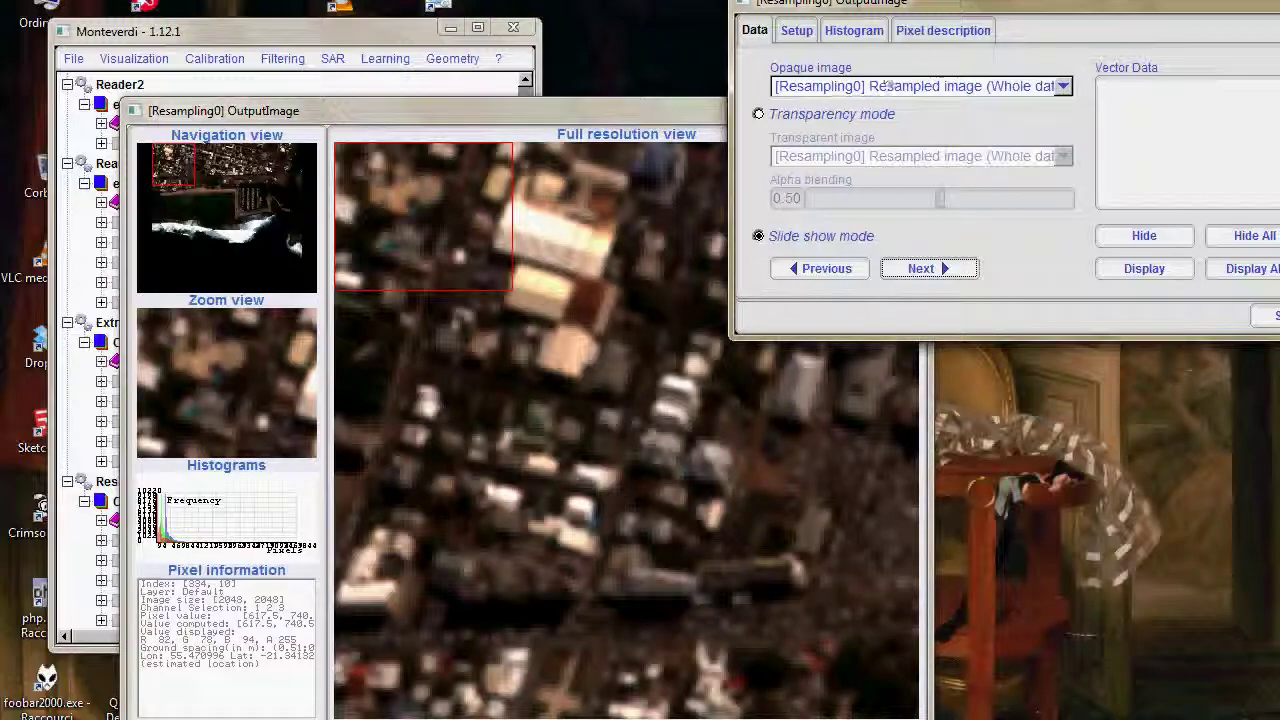
drag(886, 8, 470, 10)
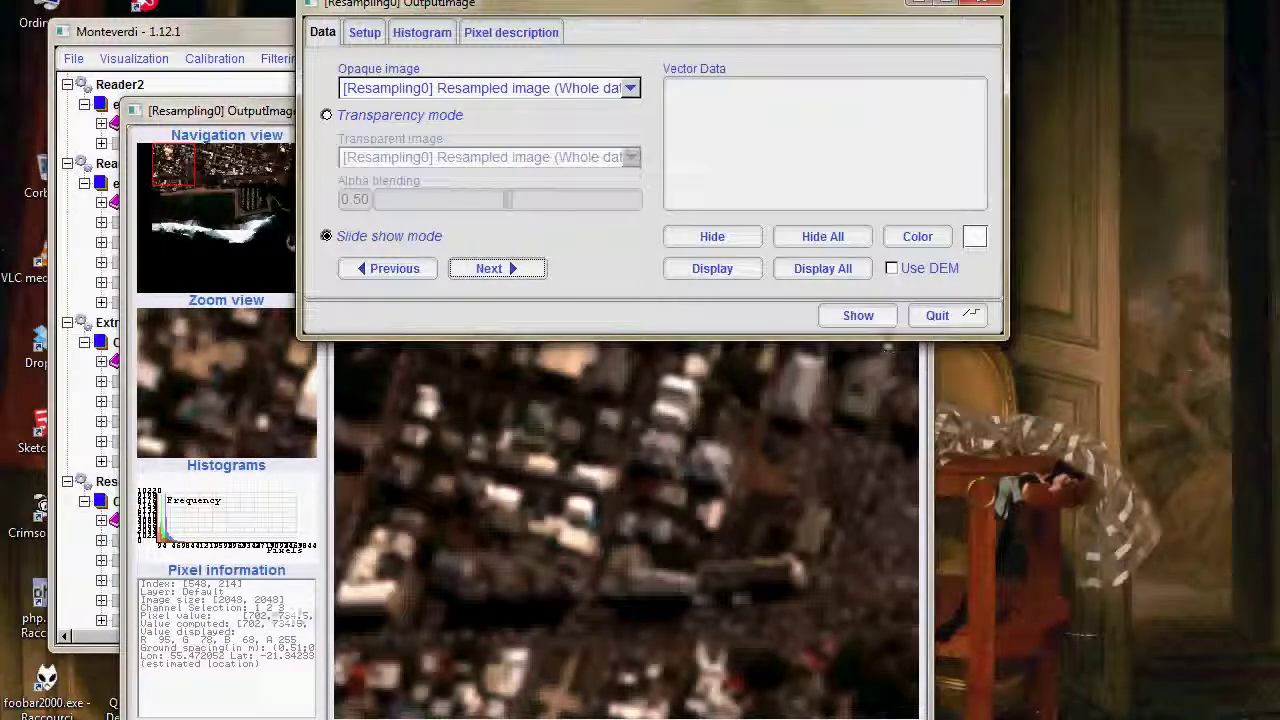
click(938, 317)
- Start Simple RCS pan-sharpening with extactPA (band 1) from Reader2 as the panchromatic image
drag(248, 50, 277, 23)
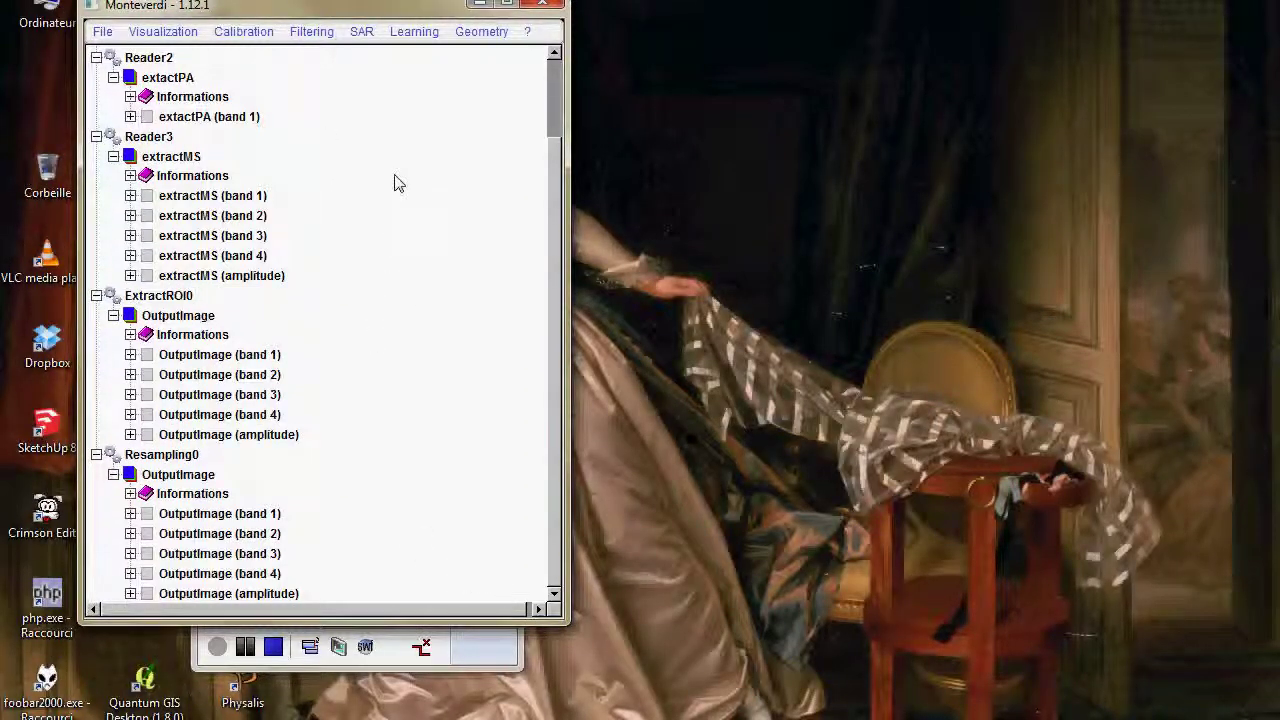
click(310, 32)
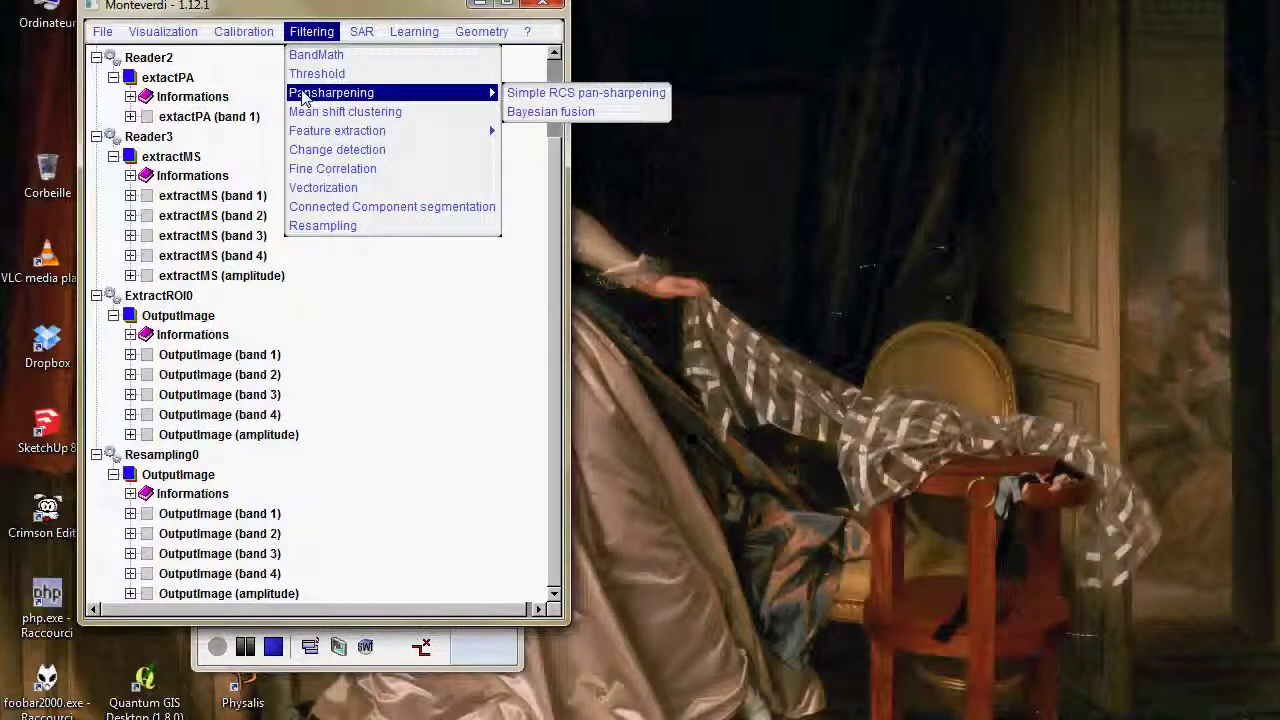
mouse_move(440, 92)
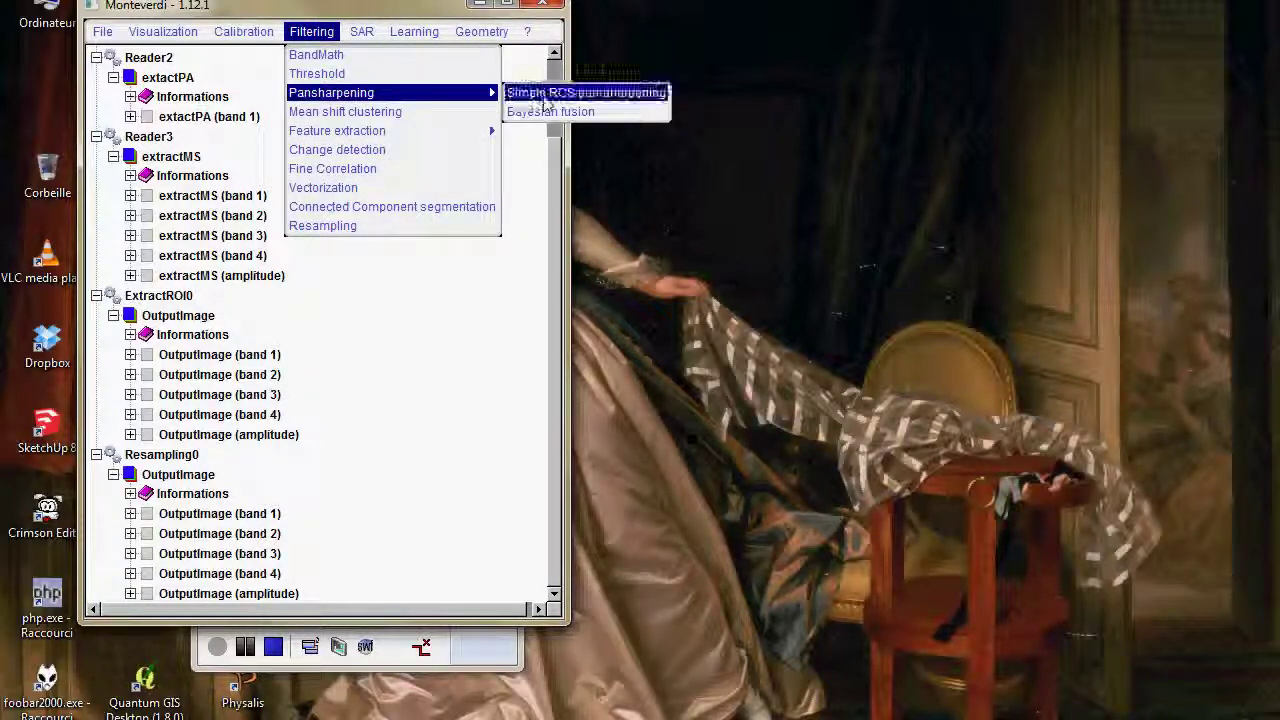
click(590, 92)
click(443, 205)
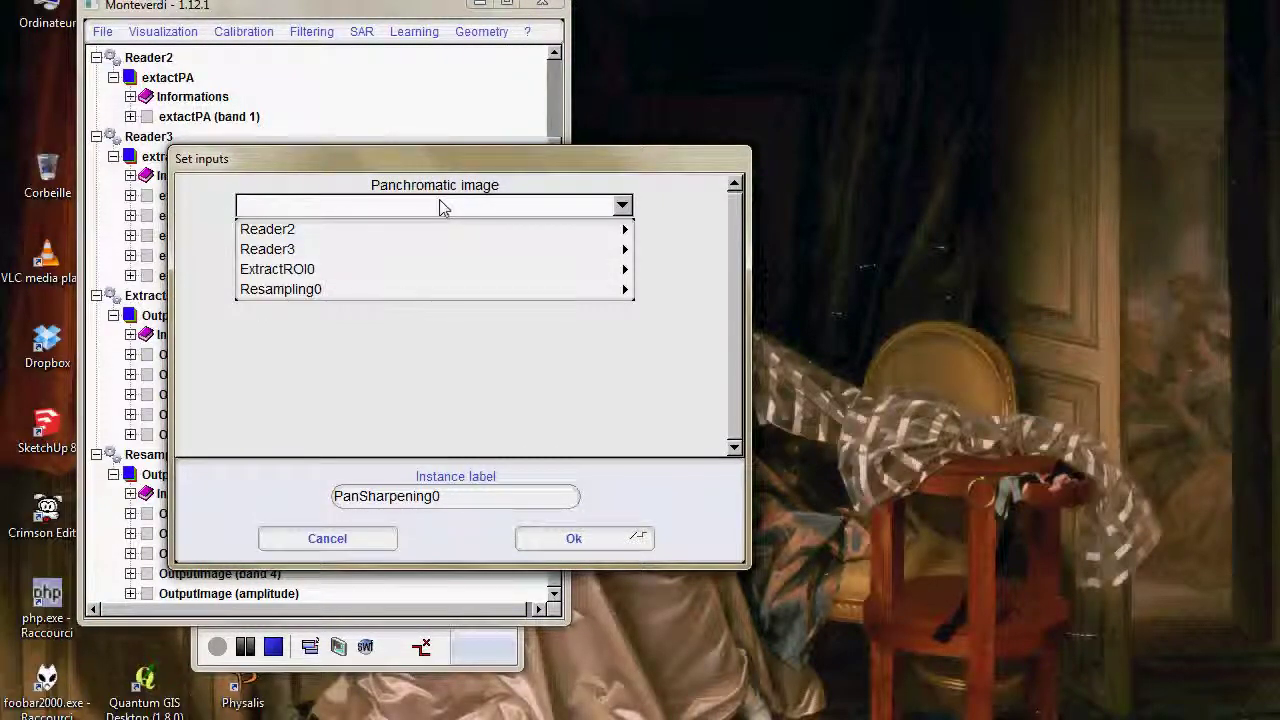
click(447, 176)
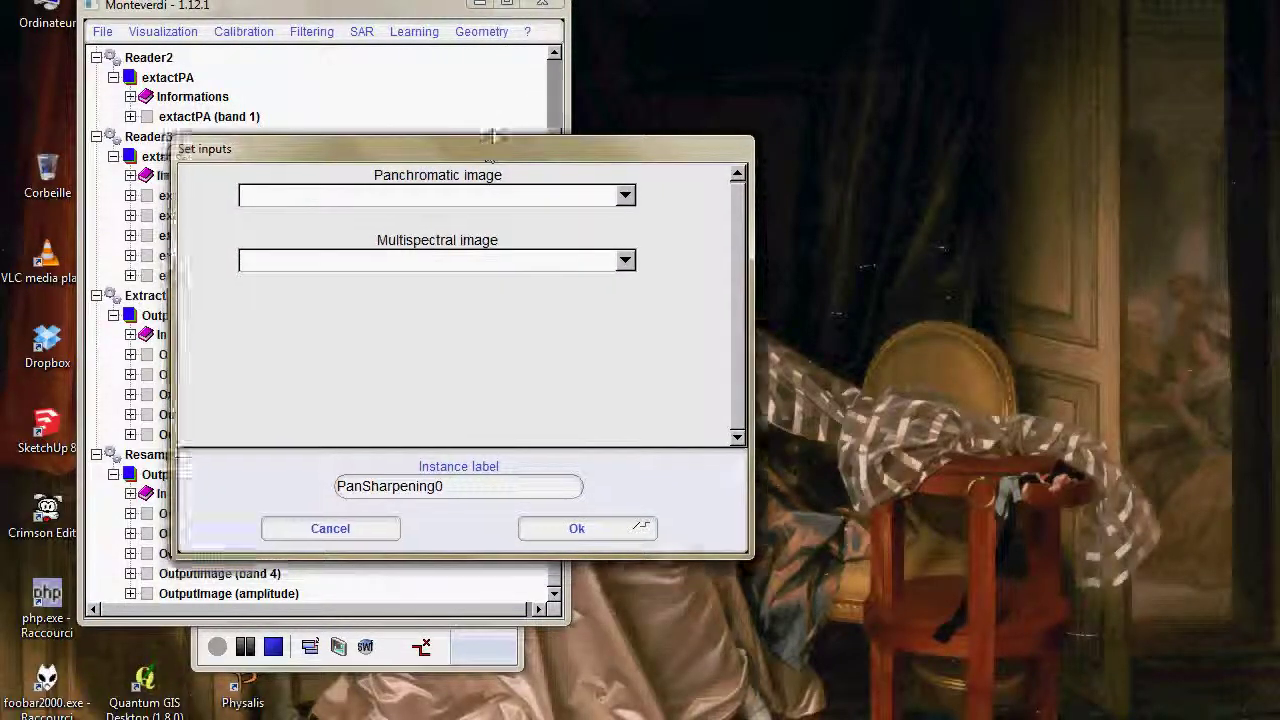
click(479, 97)
mouse_move(437, 118)
click(722, 115)
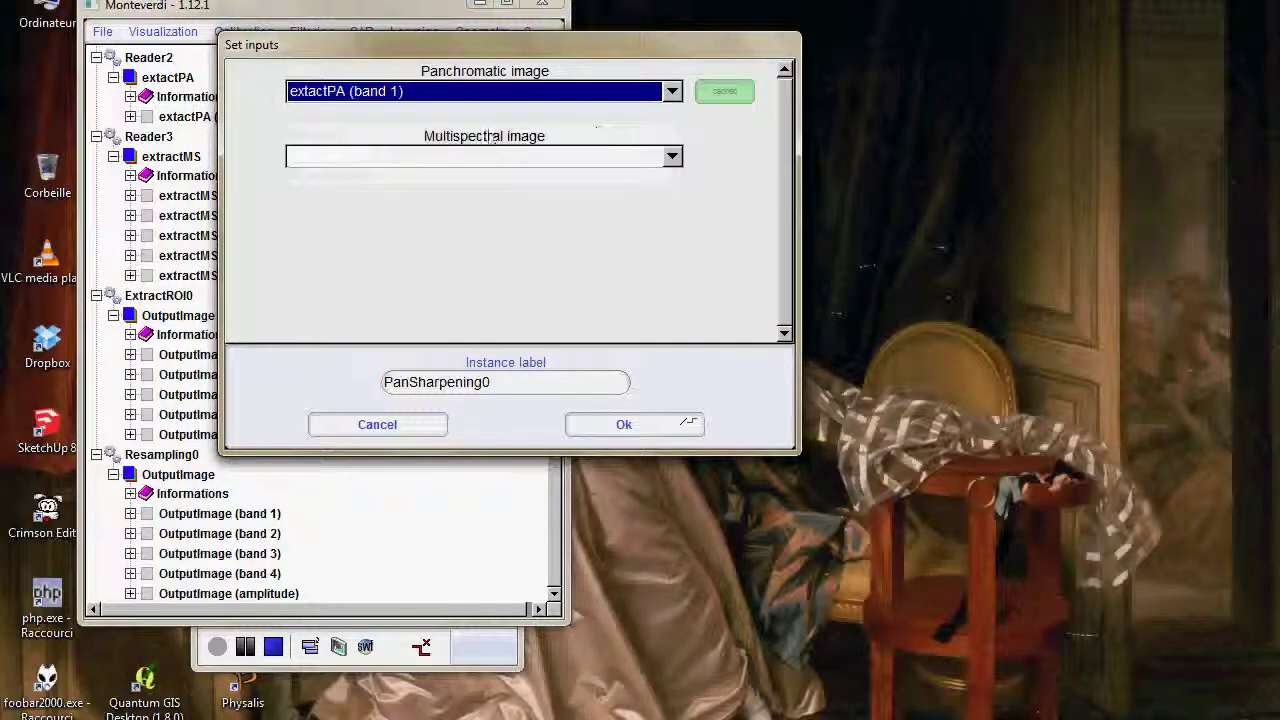
- Set the Resampling0 OutputImage as the multispectral image and run the pan-sharpening
click(430, 157)
mouse_move(366, 248)
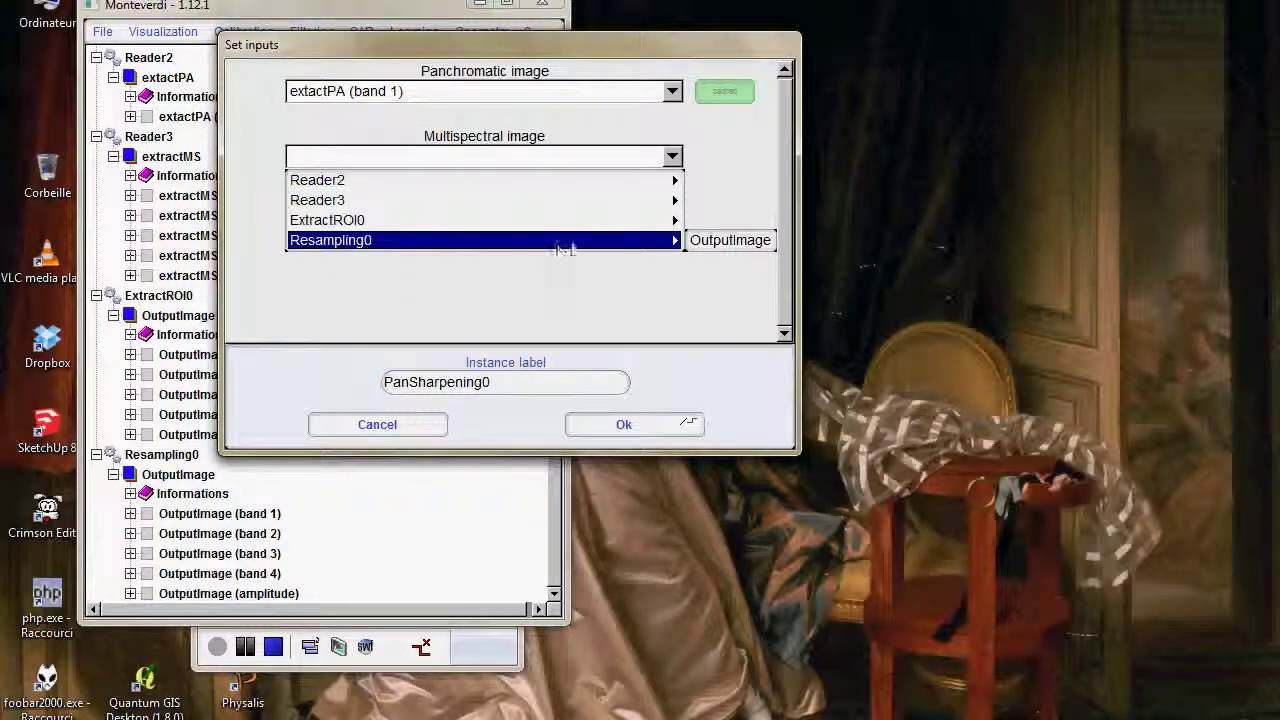
click(720, 241)
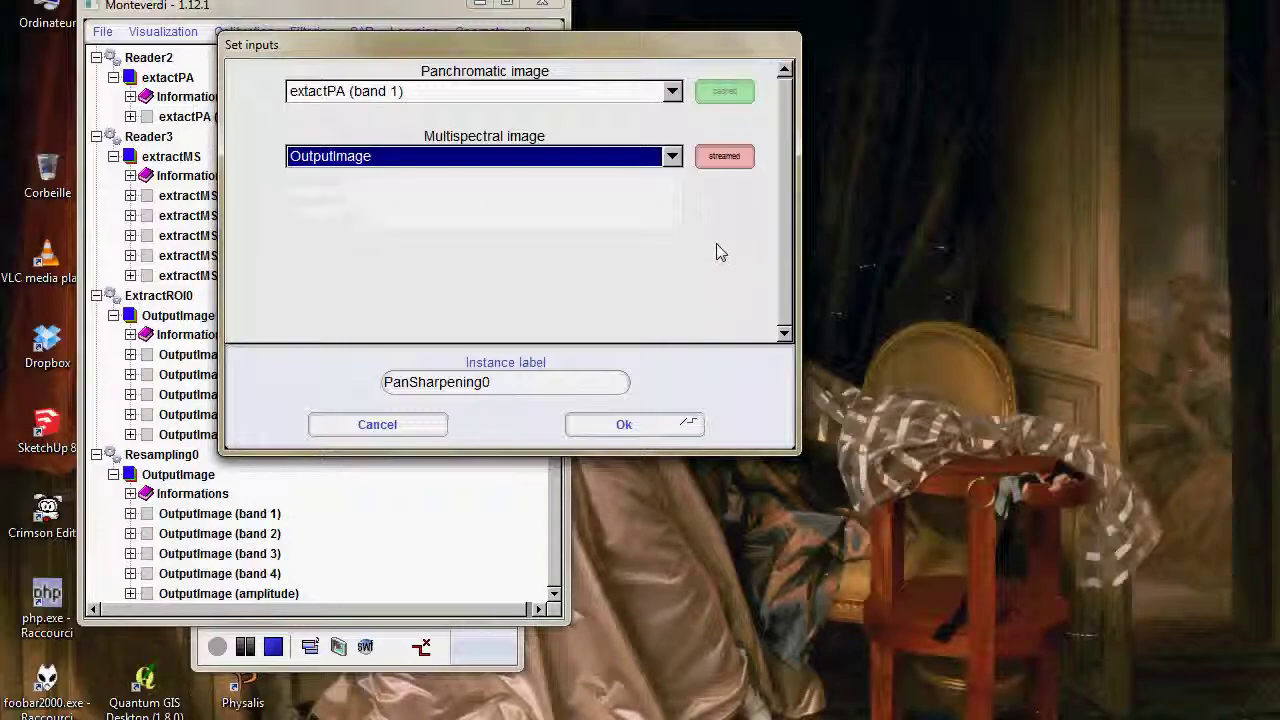
click(632, 428)
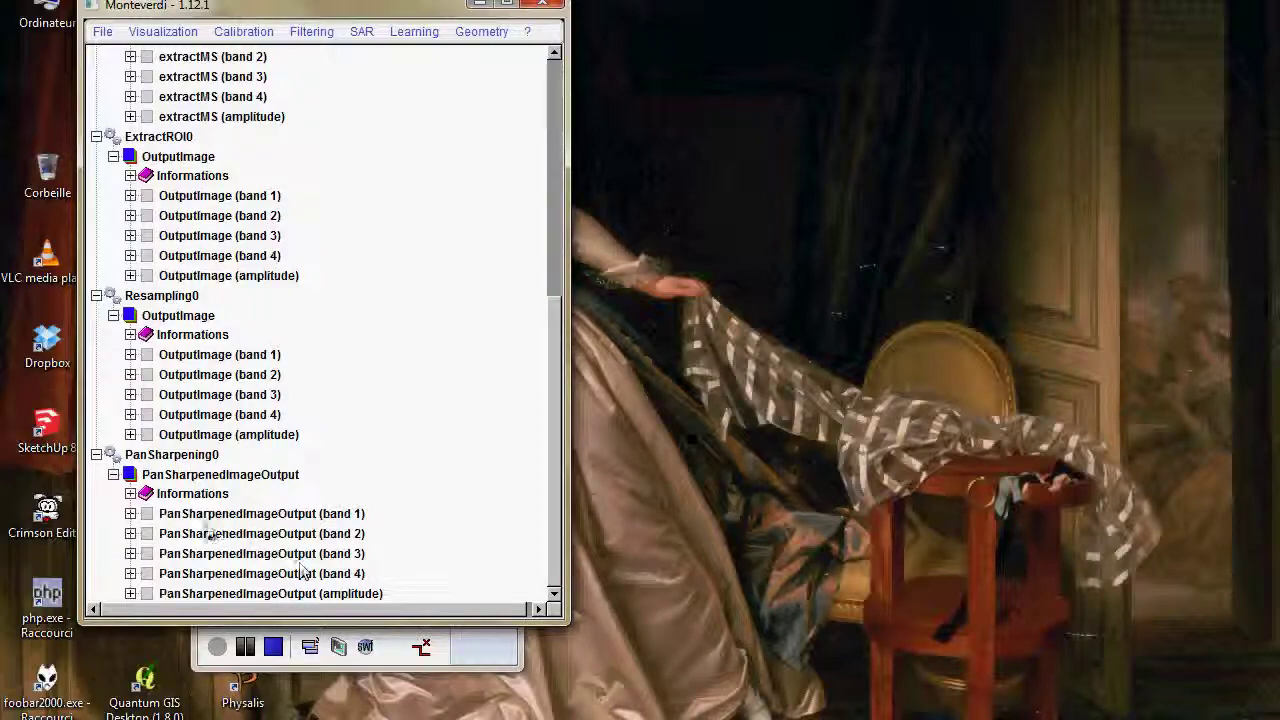
- Start exporting the PanSharpenedImageOutput dataset with the output data type short (16 bits)
right_click(200, 478)
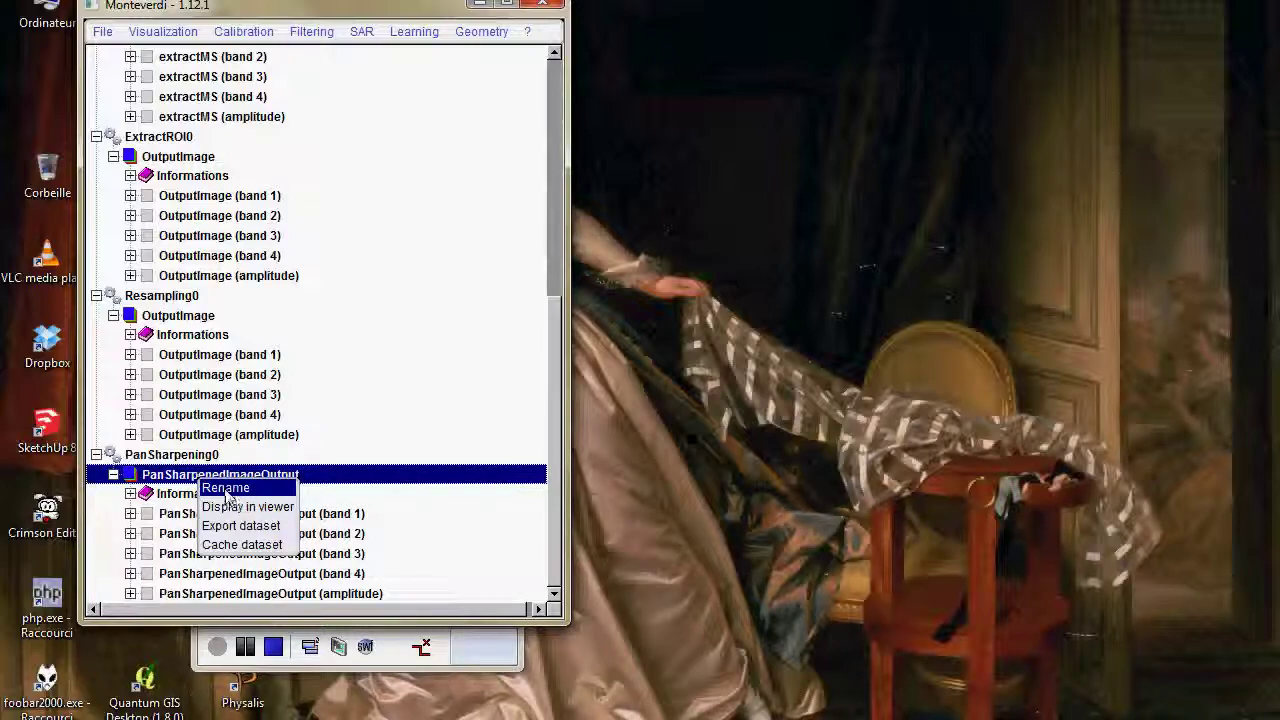
click(215, 525)
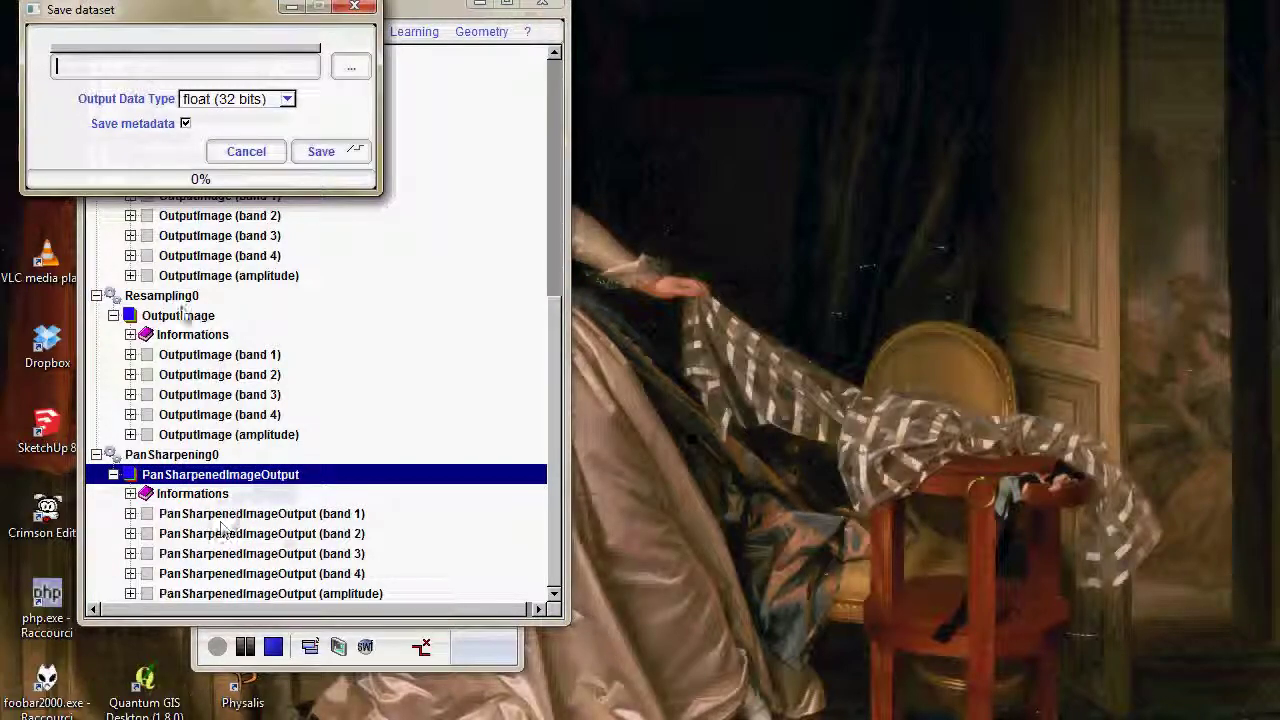
click(220, 99)
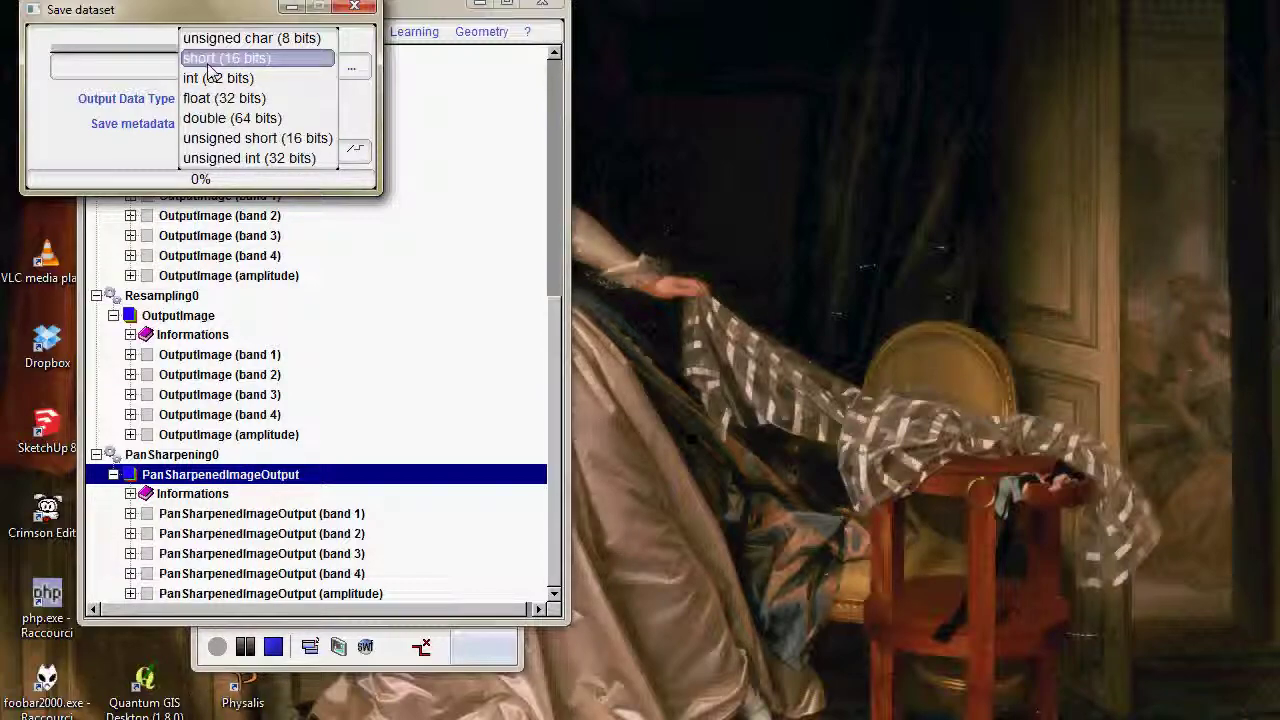
click(210, 58)
- Save the pan-sharpened dataset as fusion.tif in the La Réunion work folder
click(340, 70)
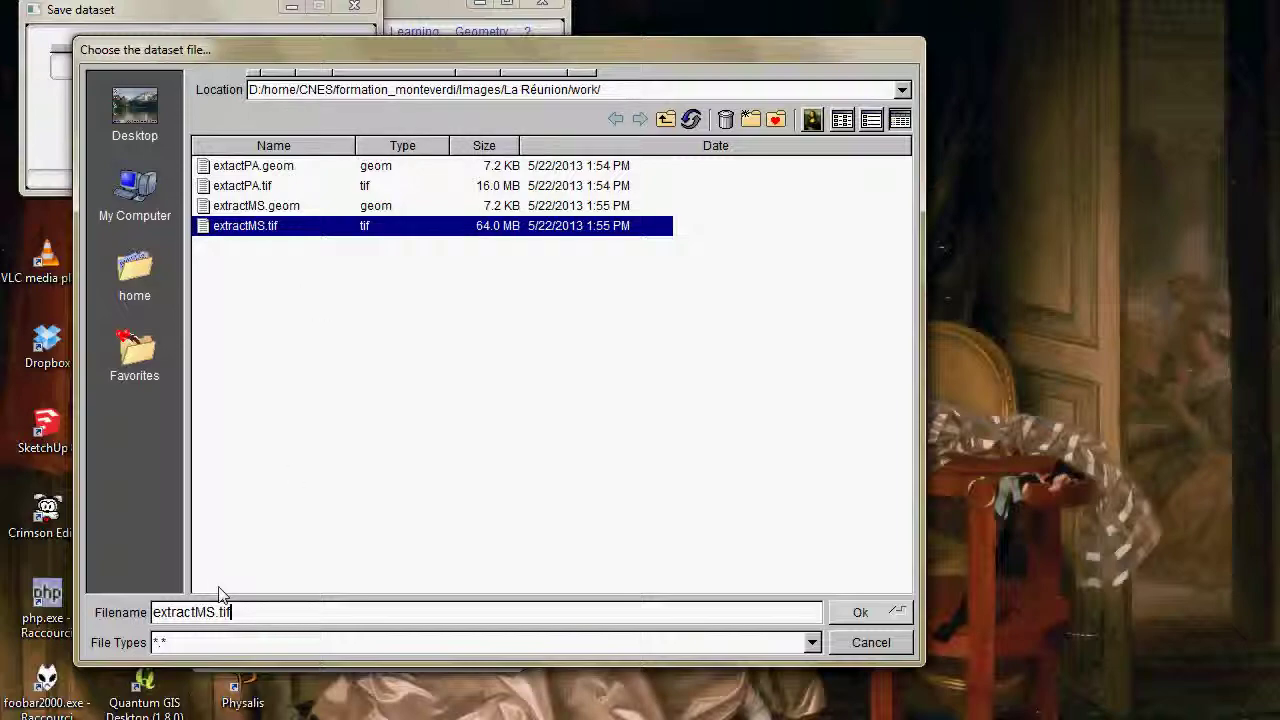
triple_click(182, 618)
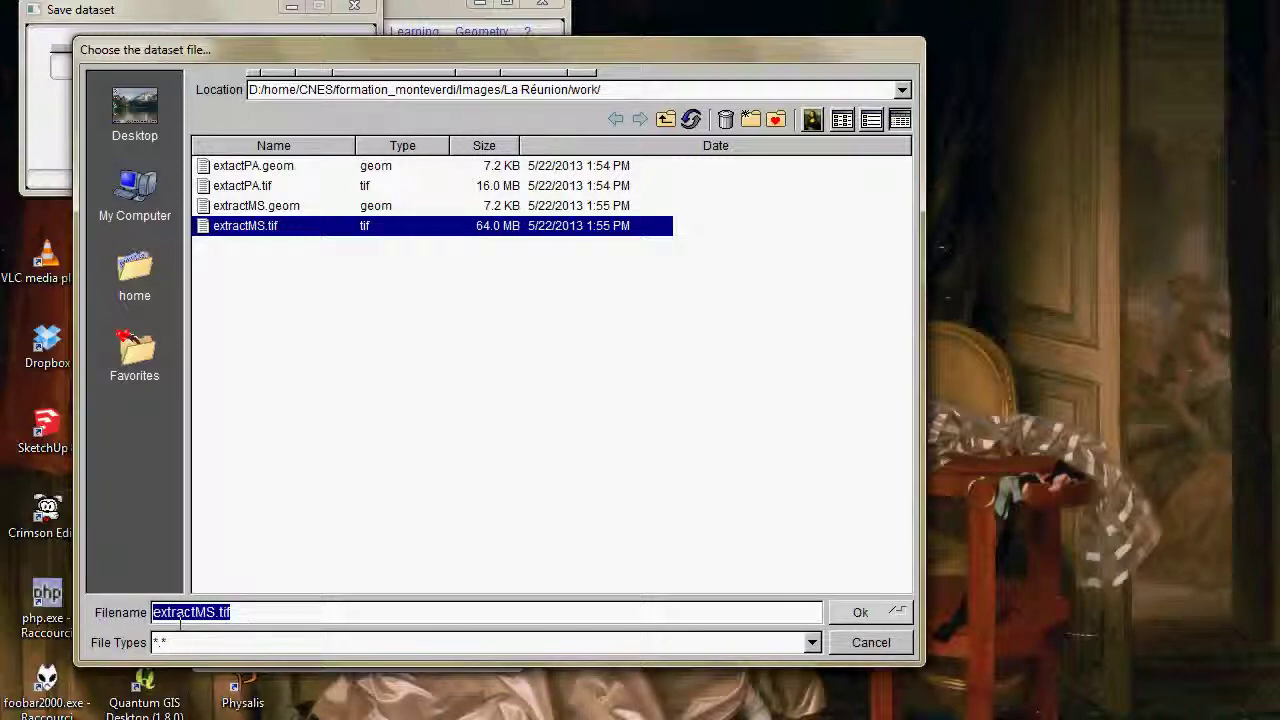
text(fusion)
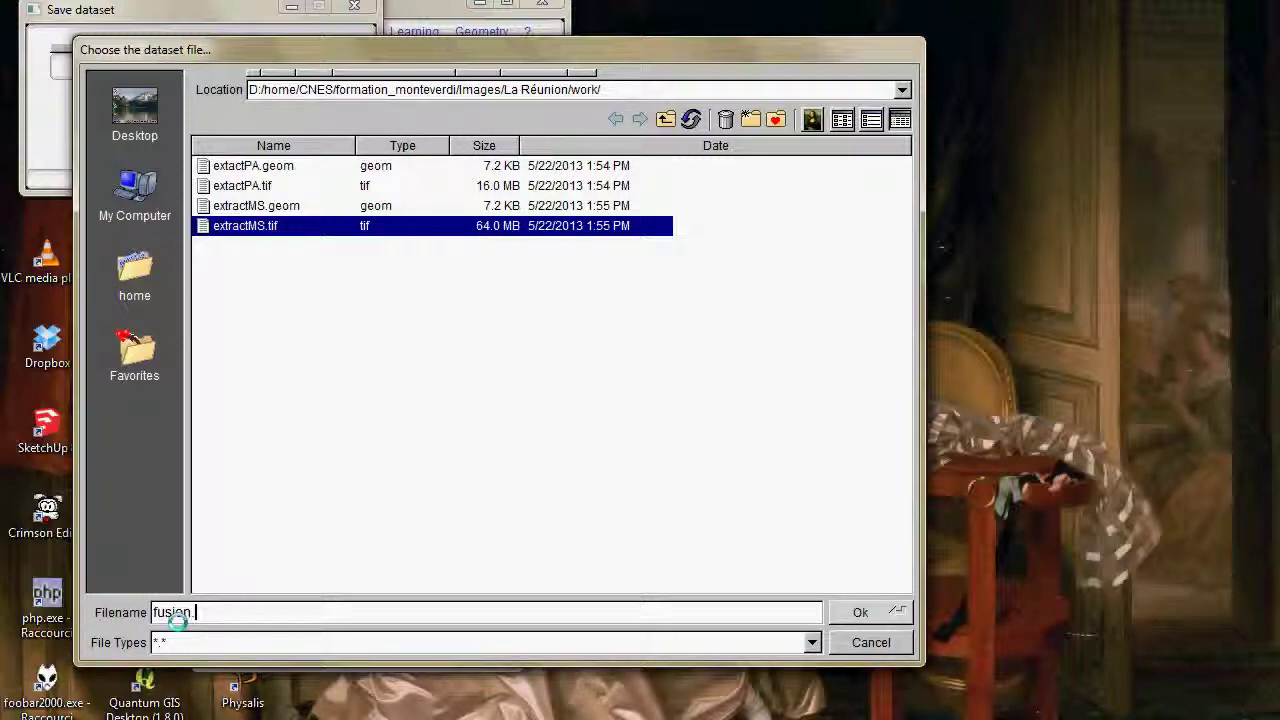
click(860, 612)
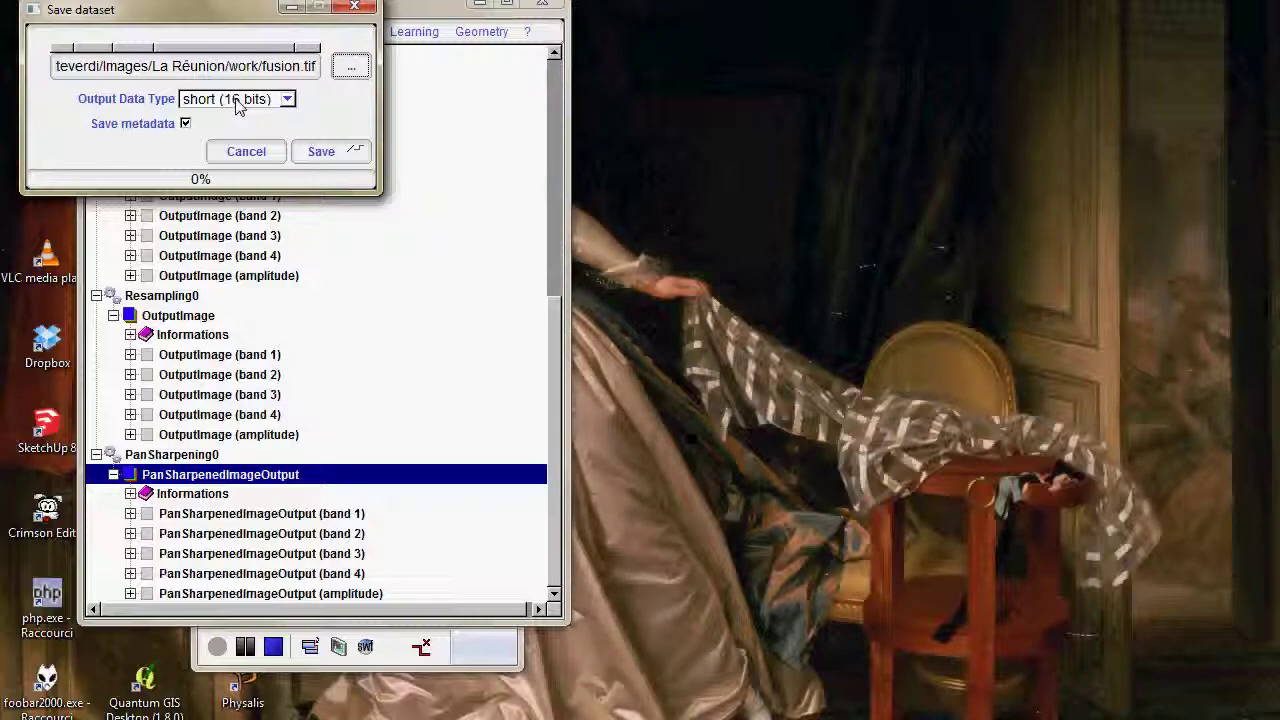
click(322, 160)
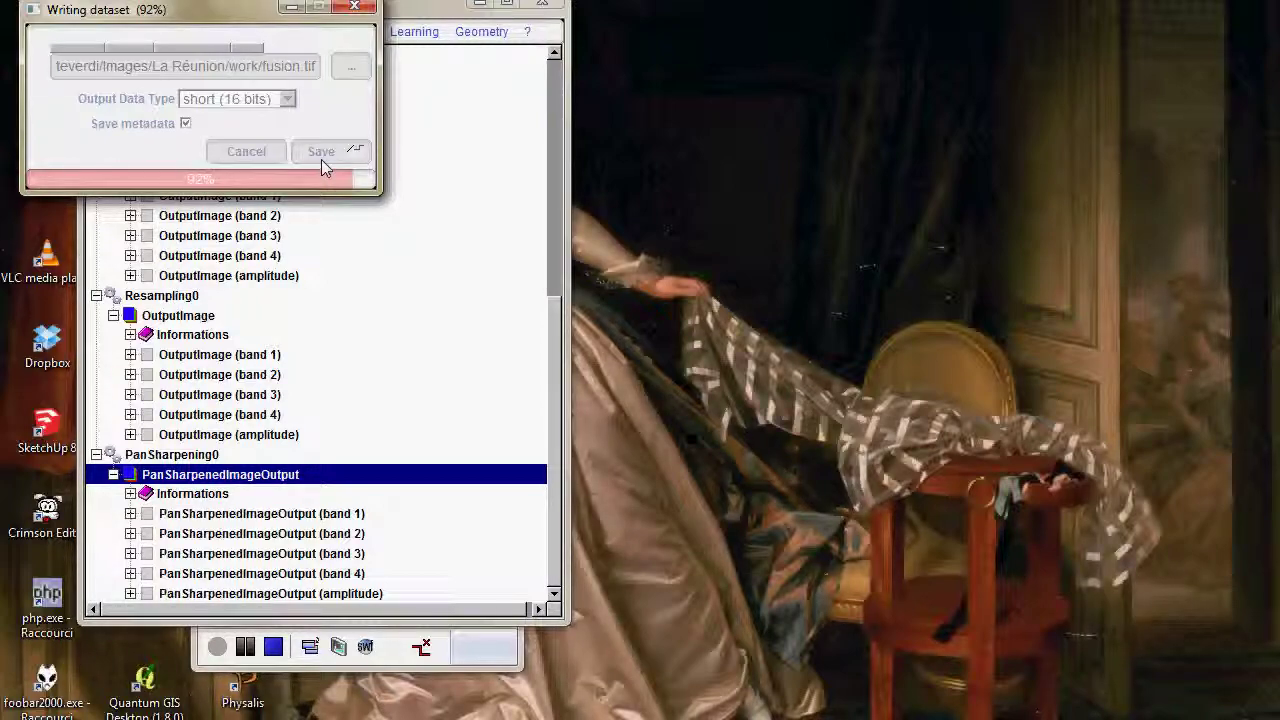
- Open the fusion.tif dataset from the work folder as a real image
click(102, 31)
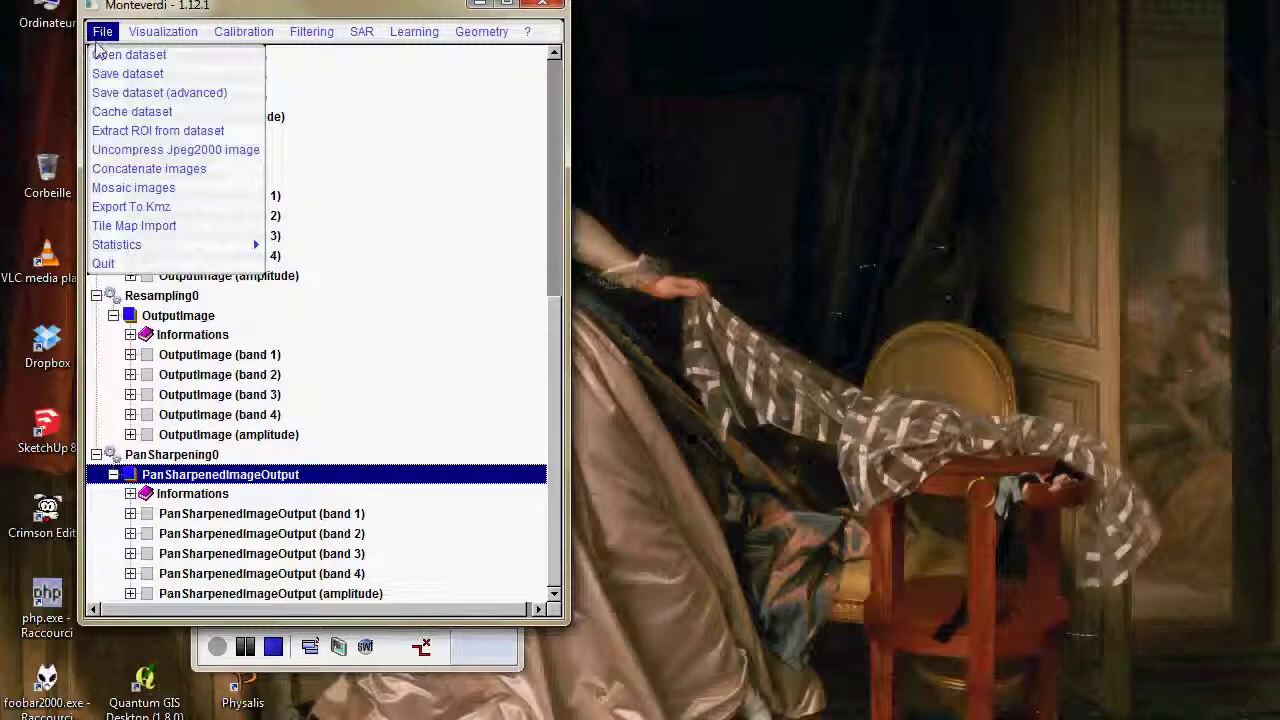
click(95, 51)
click(355, 72)
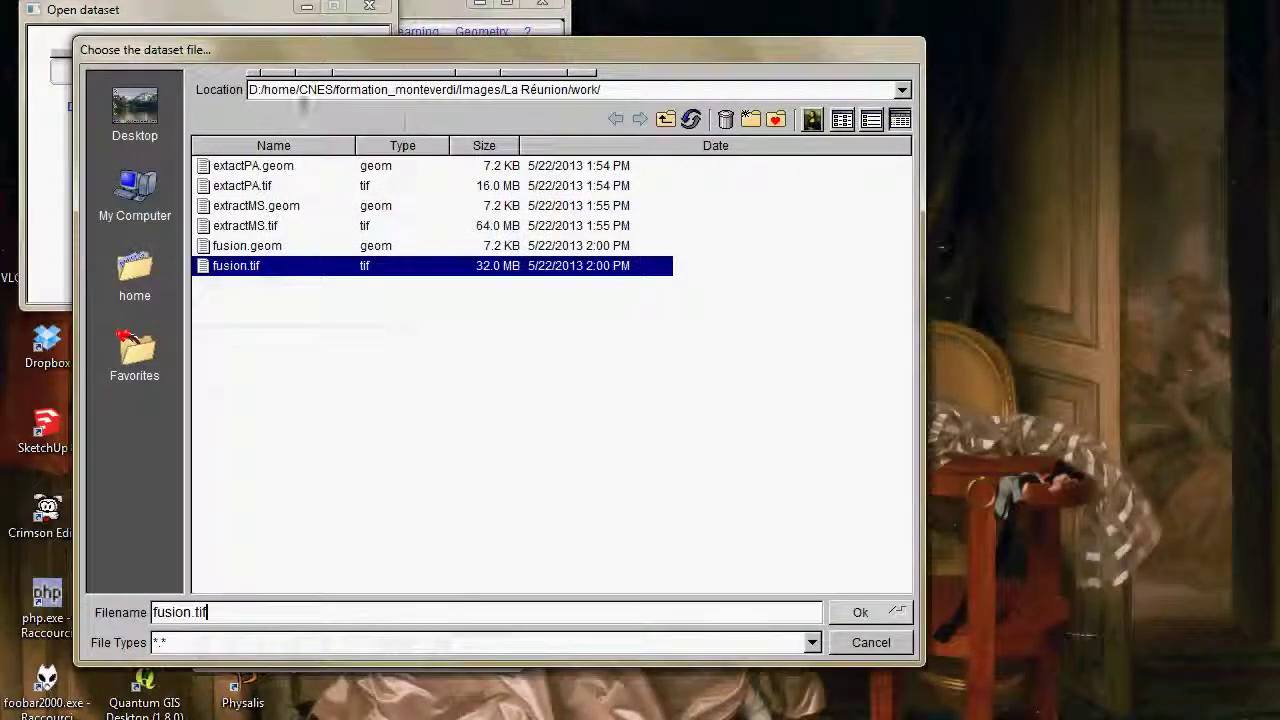
click(858, 612)
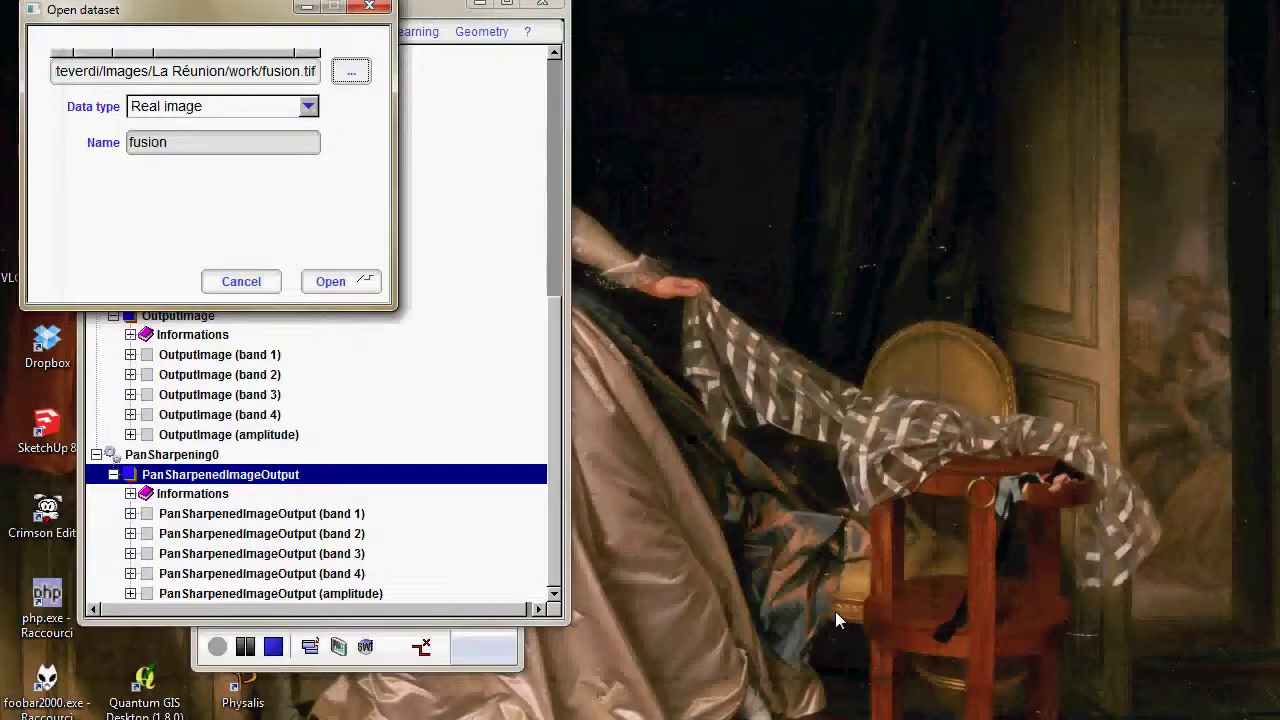
click(333, 283)
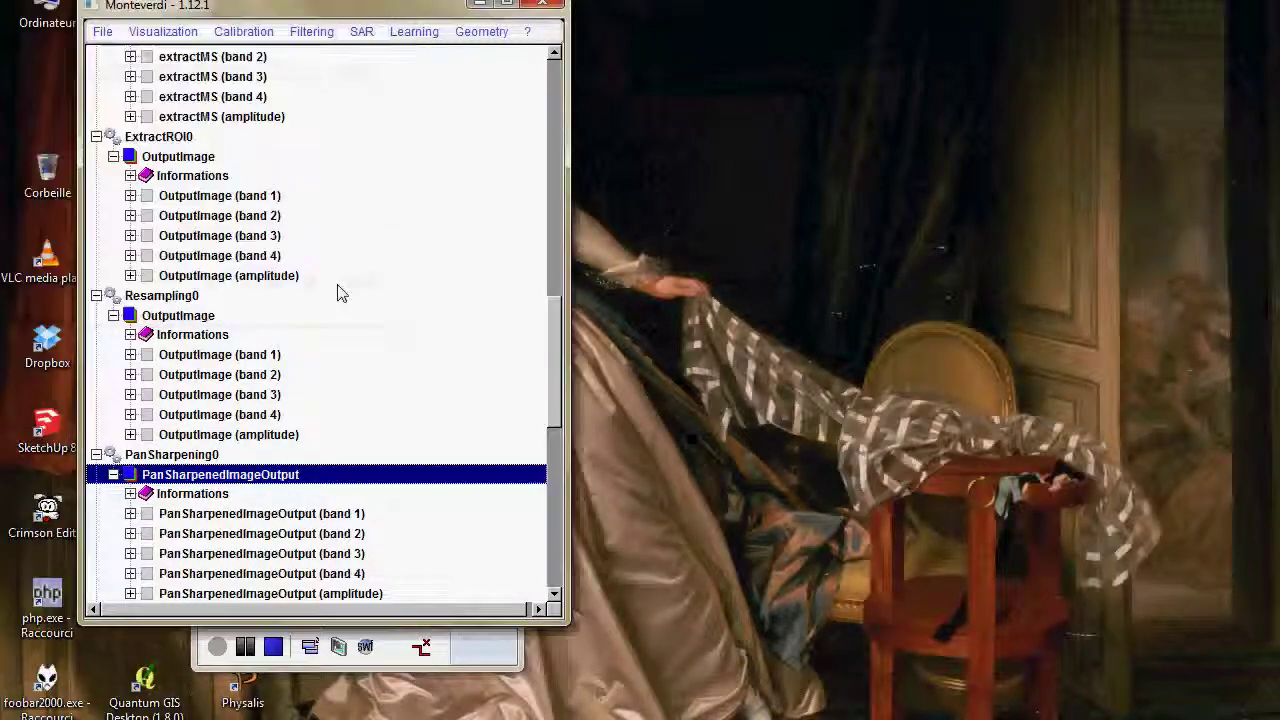
- Display the reopened fusion dataset in the viewer, examine the marina at full resolution, and close the viewer
scroll(557, 352, down, 3)
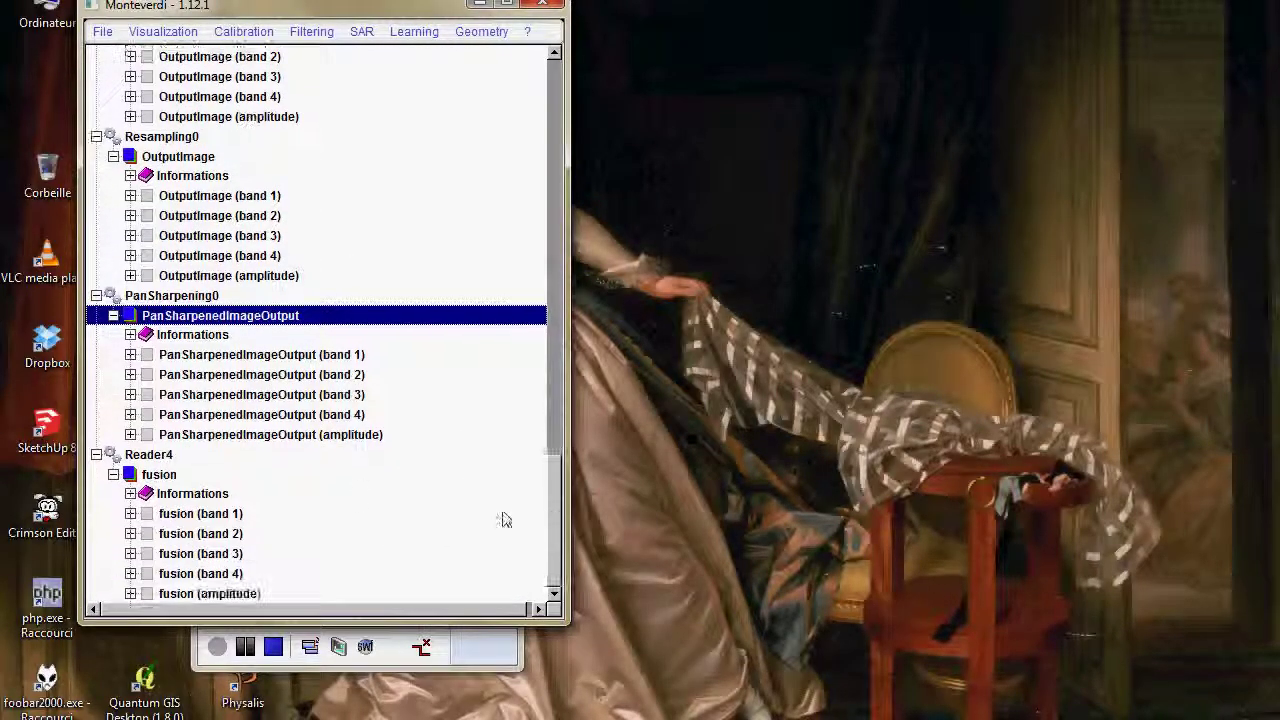
right_click(133, 479)
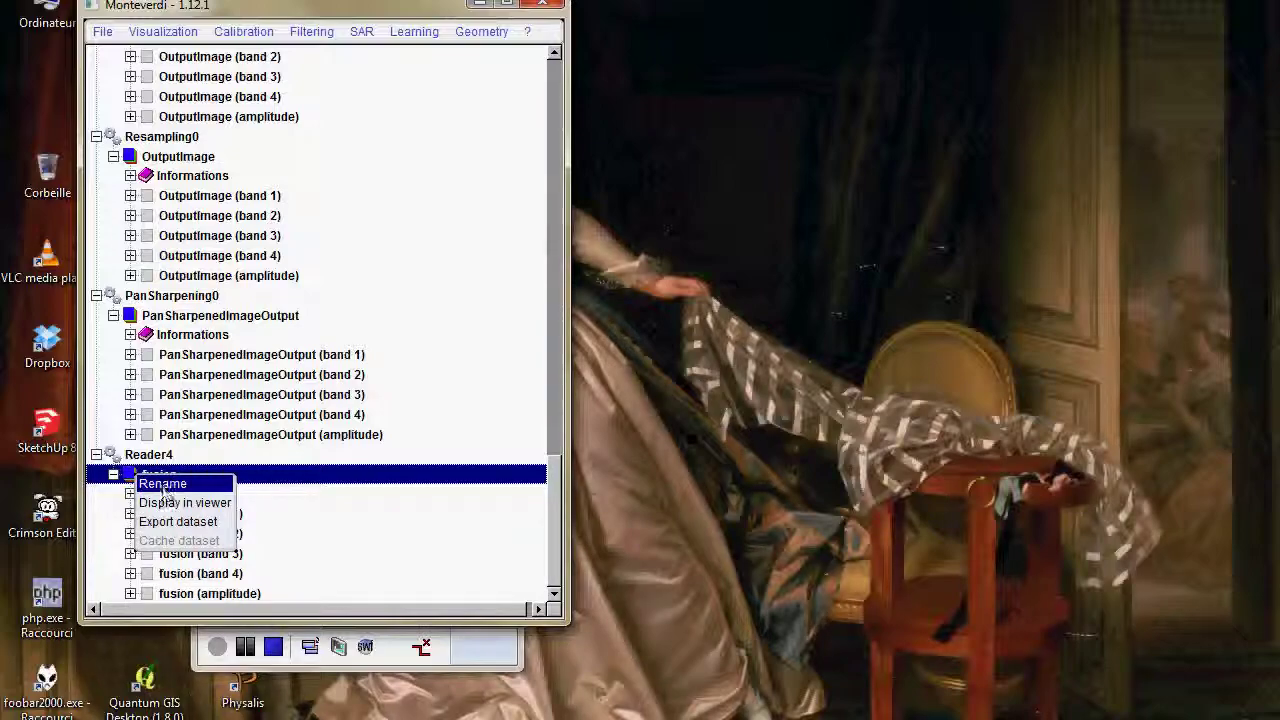
click(166, 503)
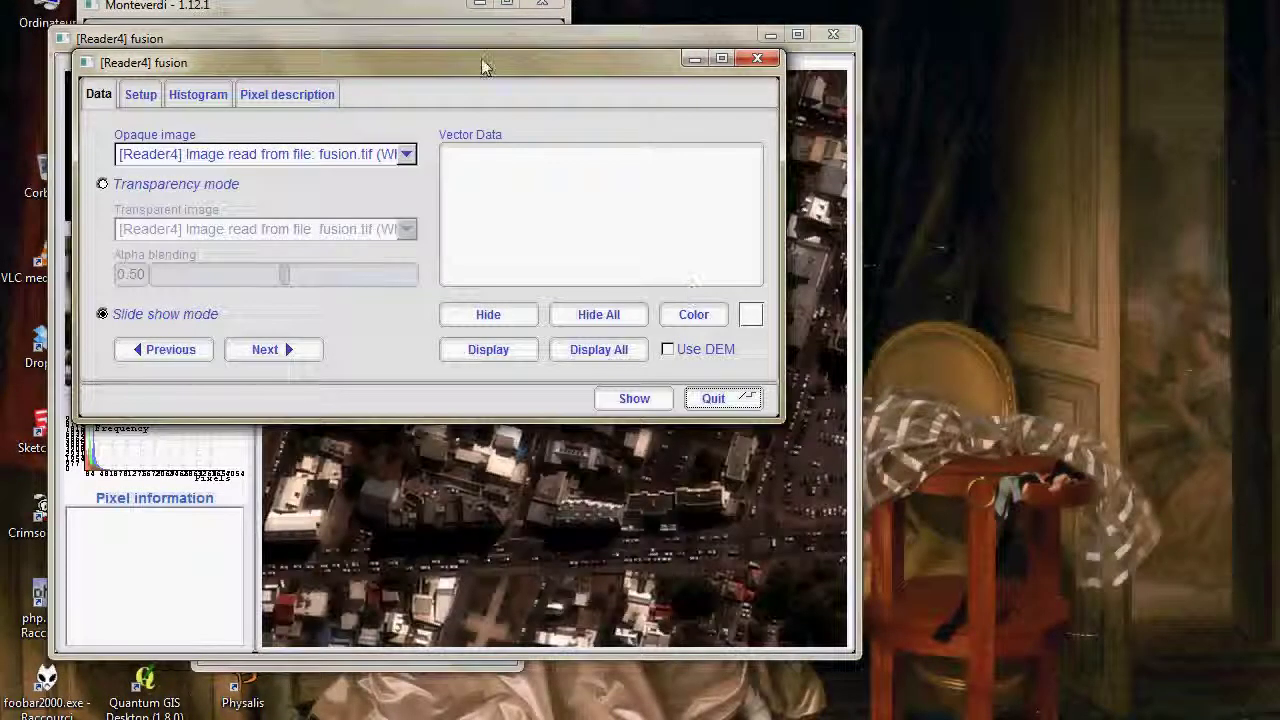
drag(500, 63, 1128, 63)
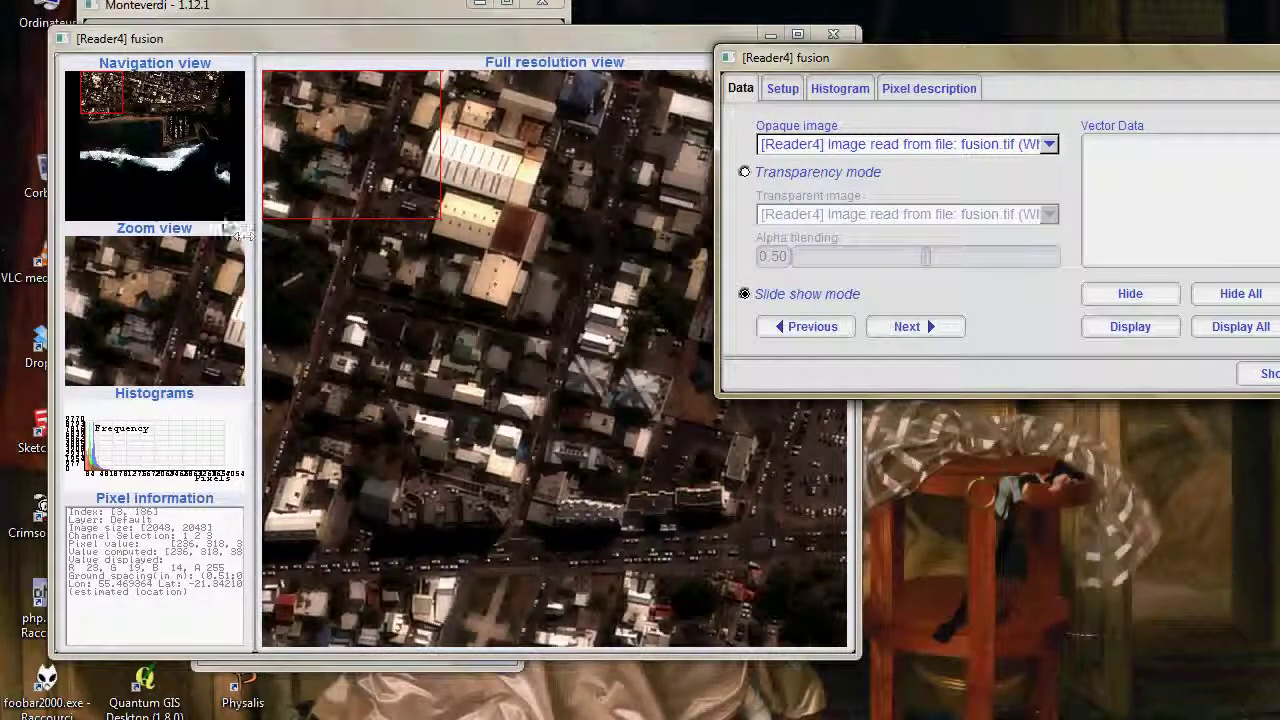
click(184, 127)
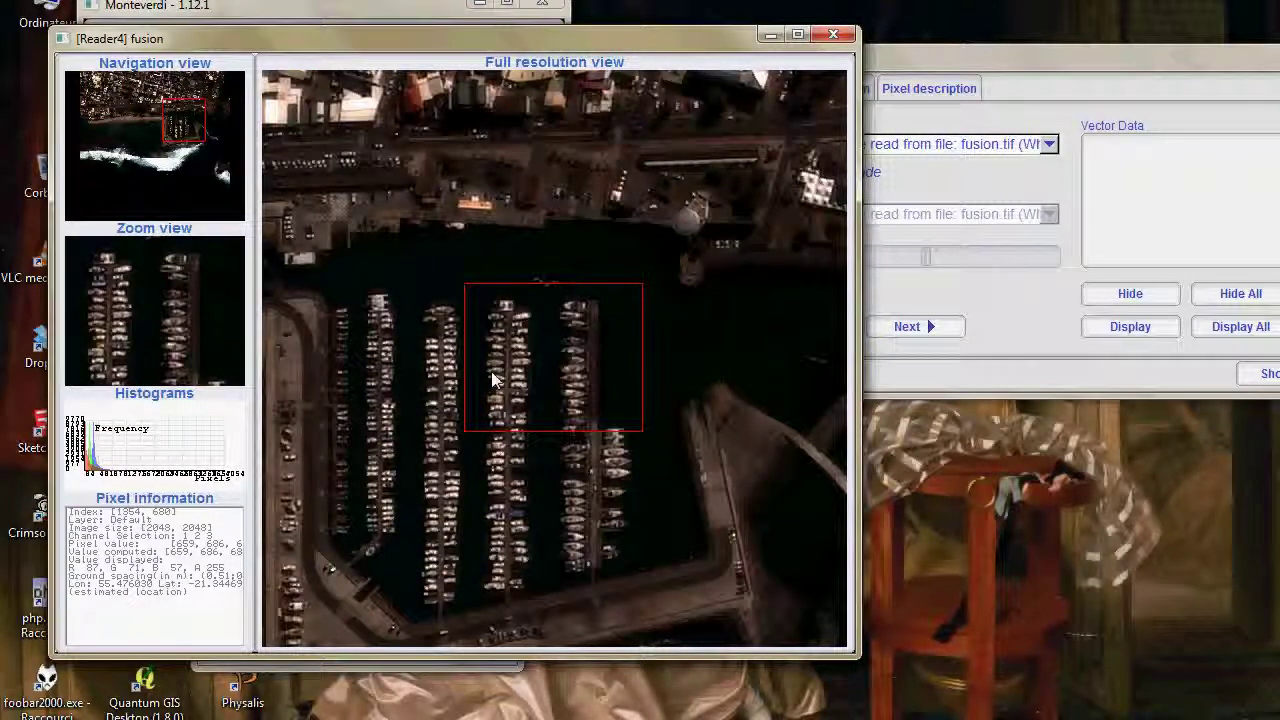
click(901, 64)
drag(901, 64, 563, 70)
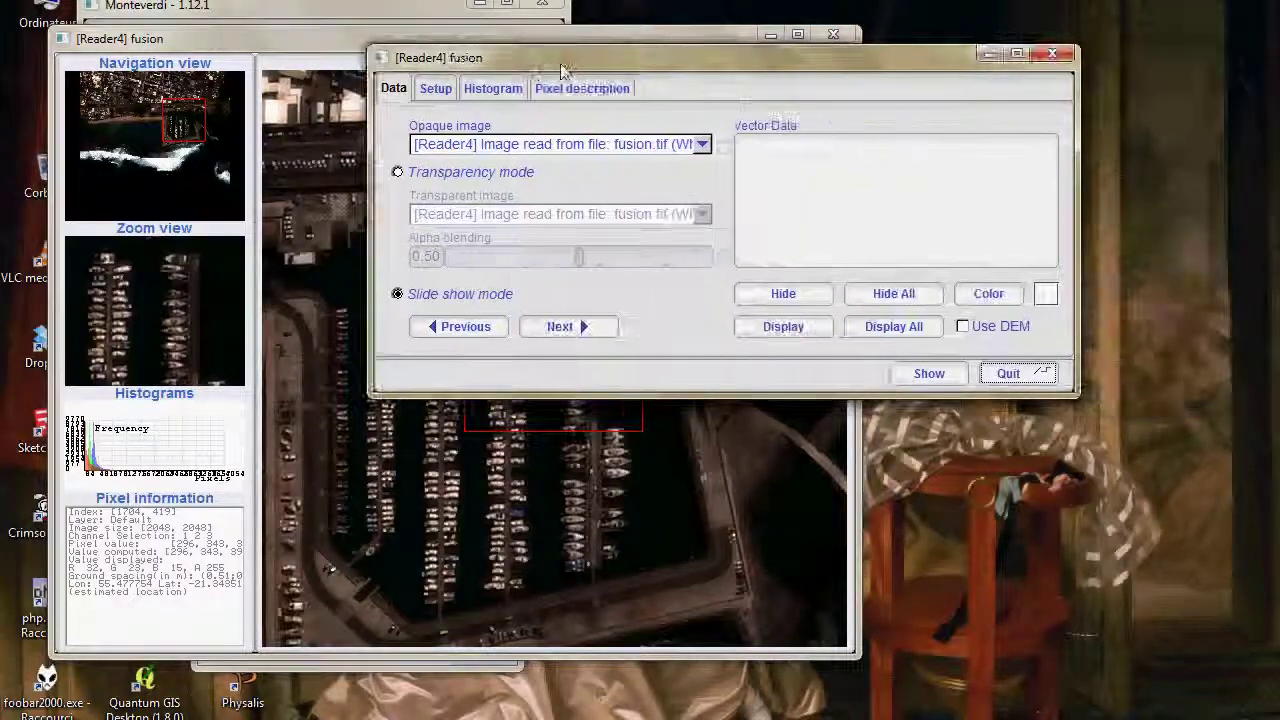
click(1008, 373)
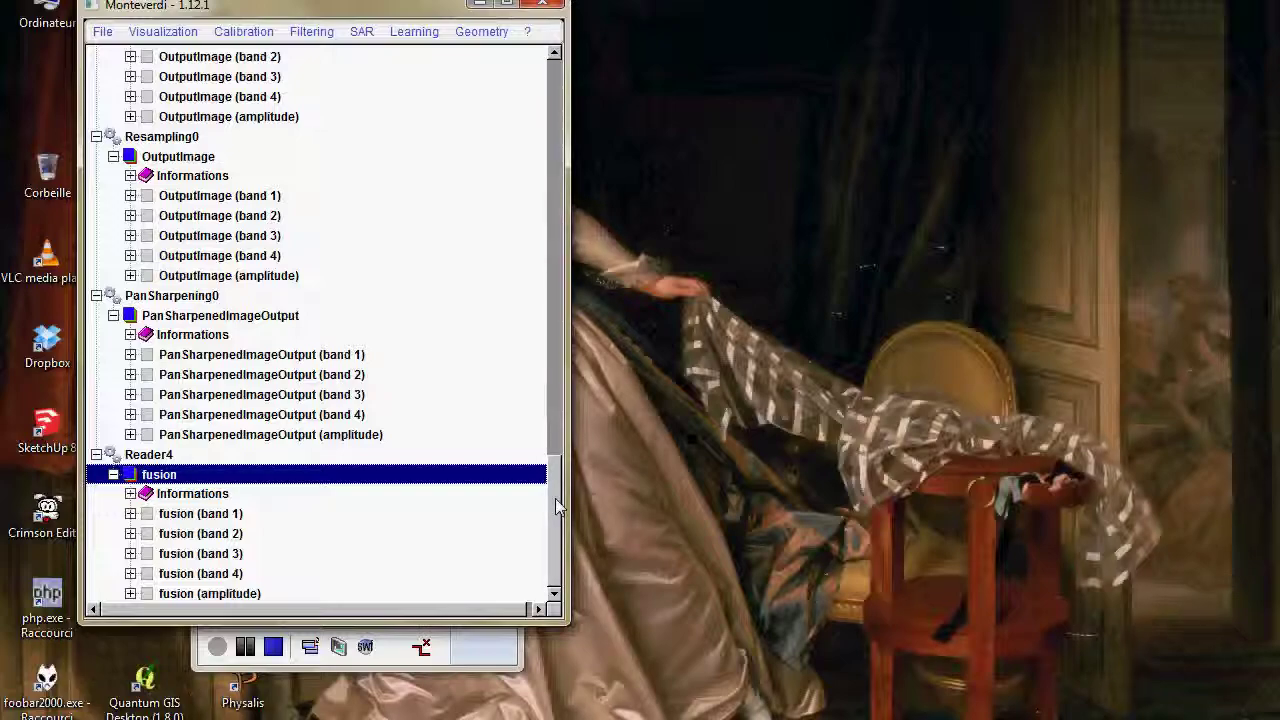
- Start reprojecting an image with the Reader4 fusion dataset as the image to project
click(485, 34)
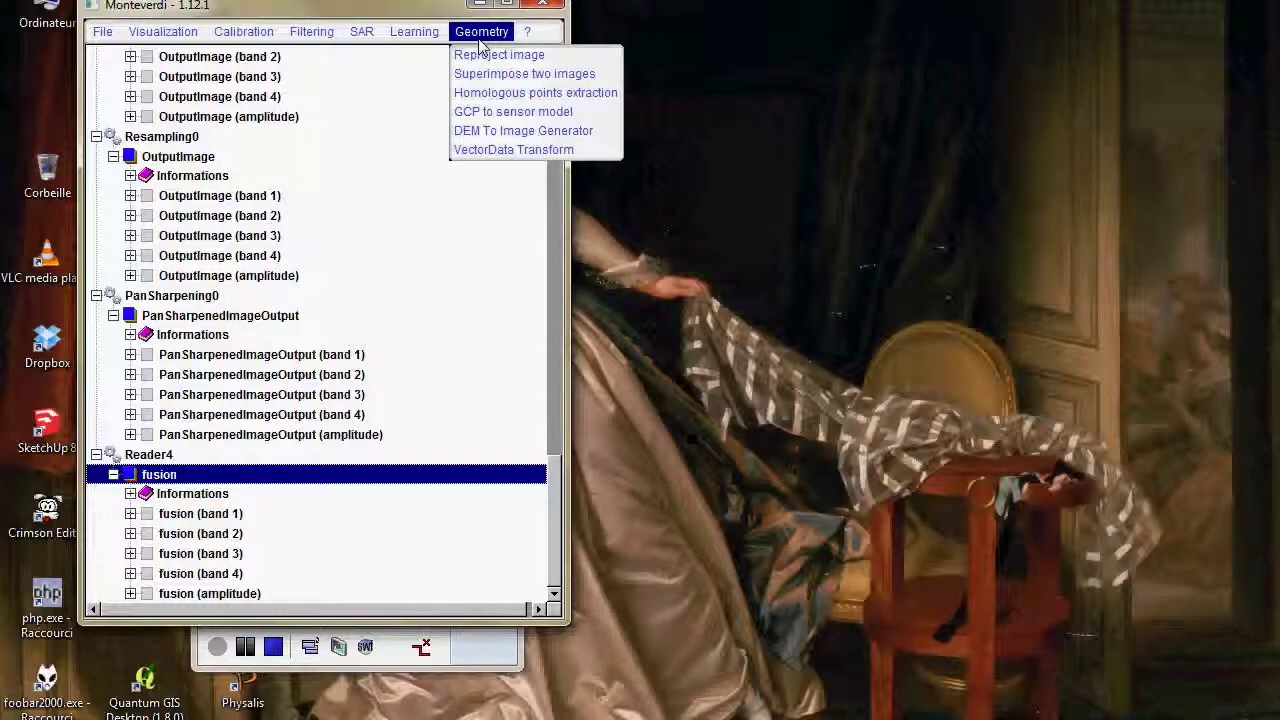
click(481, 55)
click(395, 134)
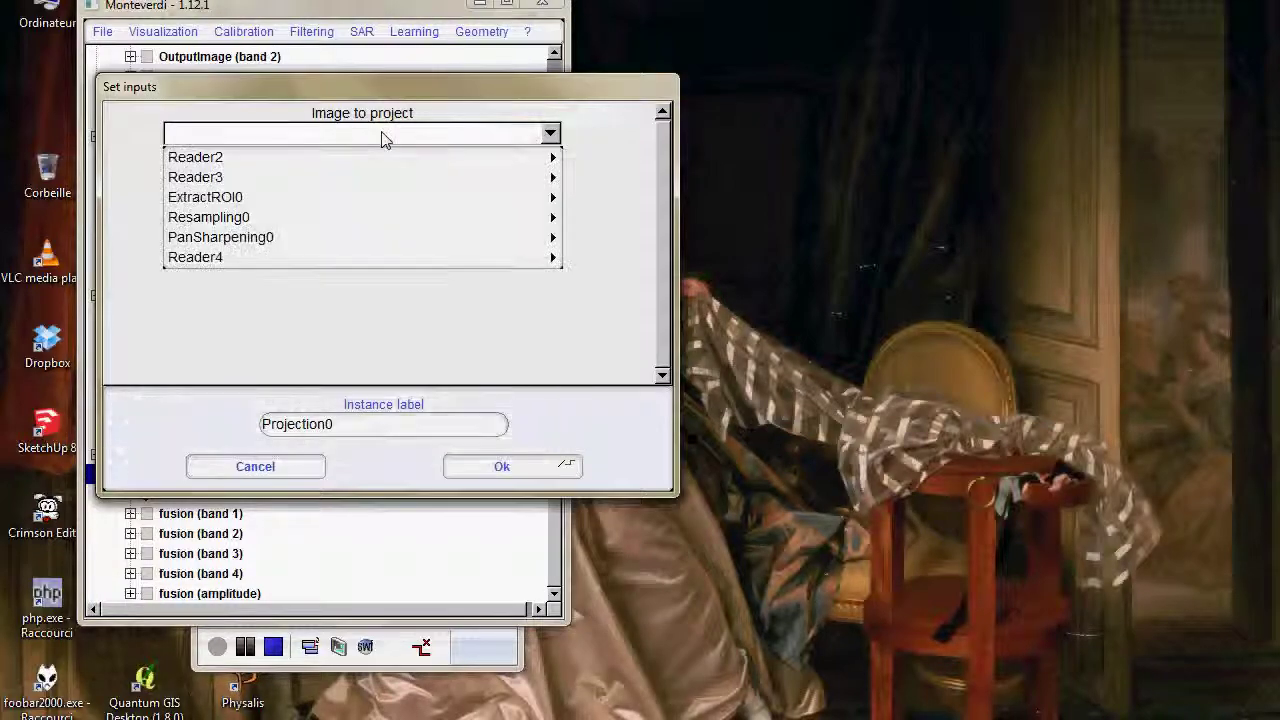
mouse_move(250, 257)
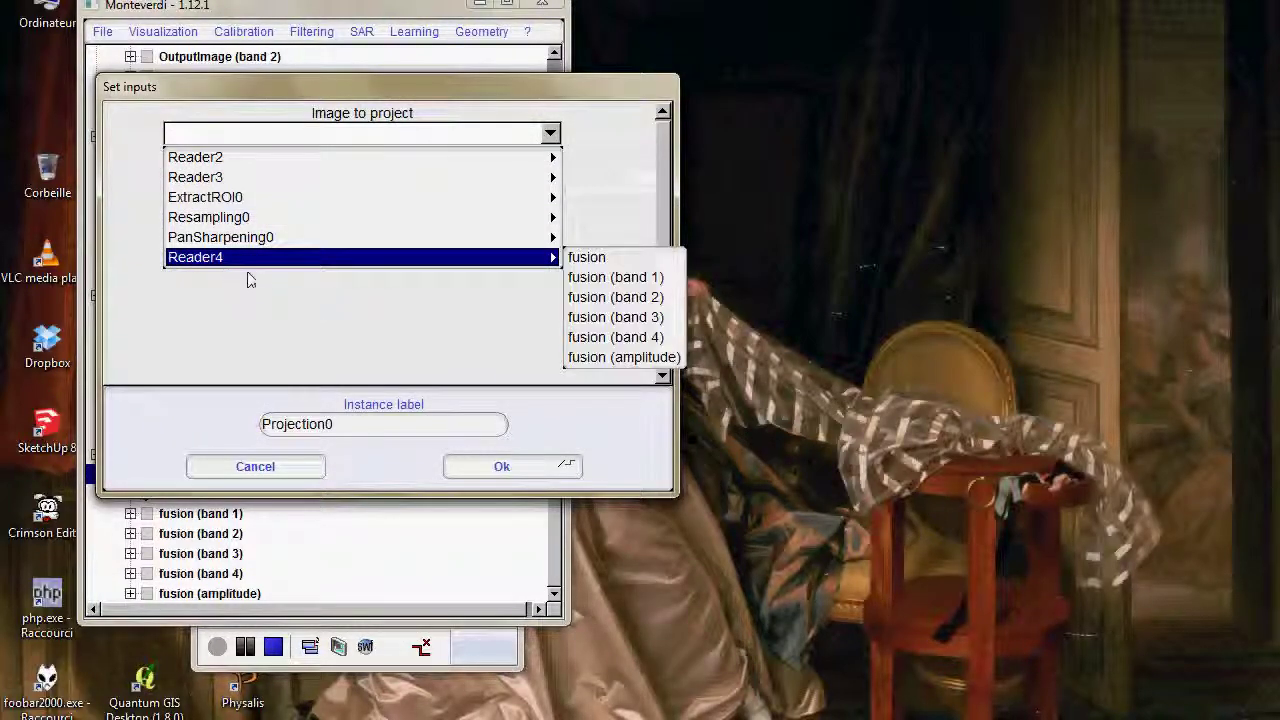
click(587, 258)
click(501, 467)
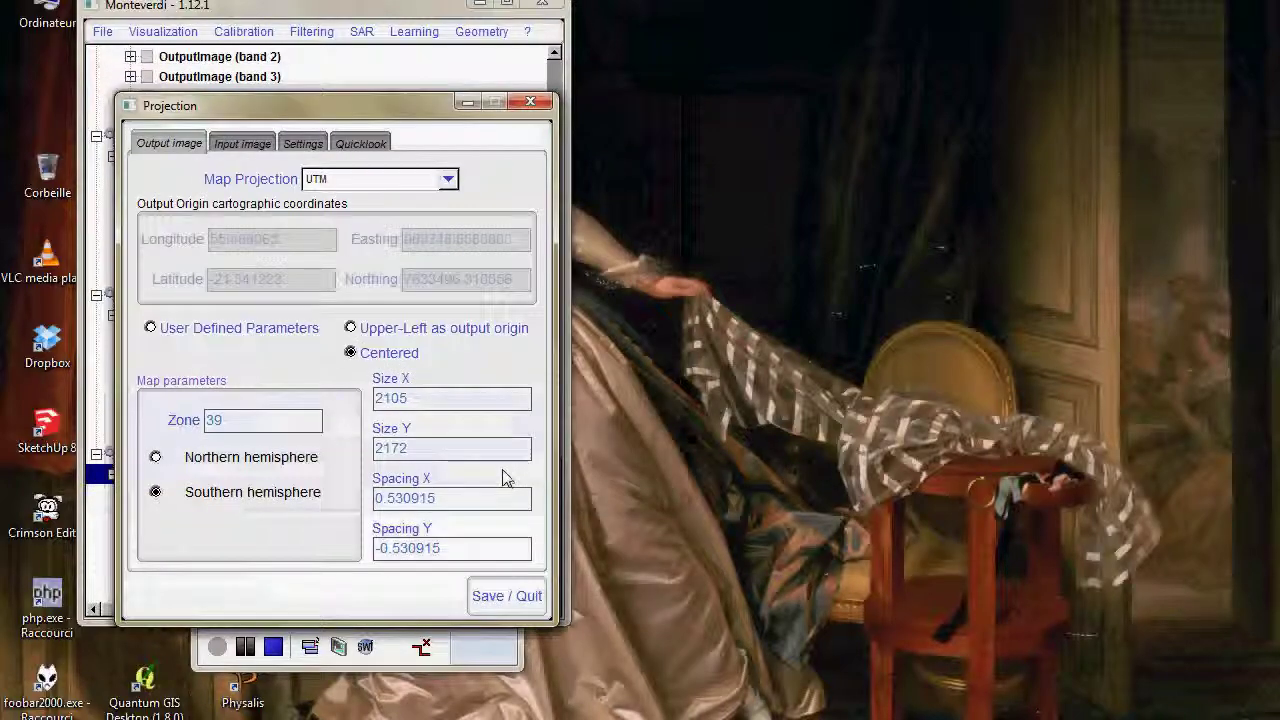
- Set the projection's interpolator to BCO with a radius of 3
drag(330, 113, 267, 114)
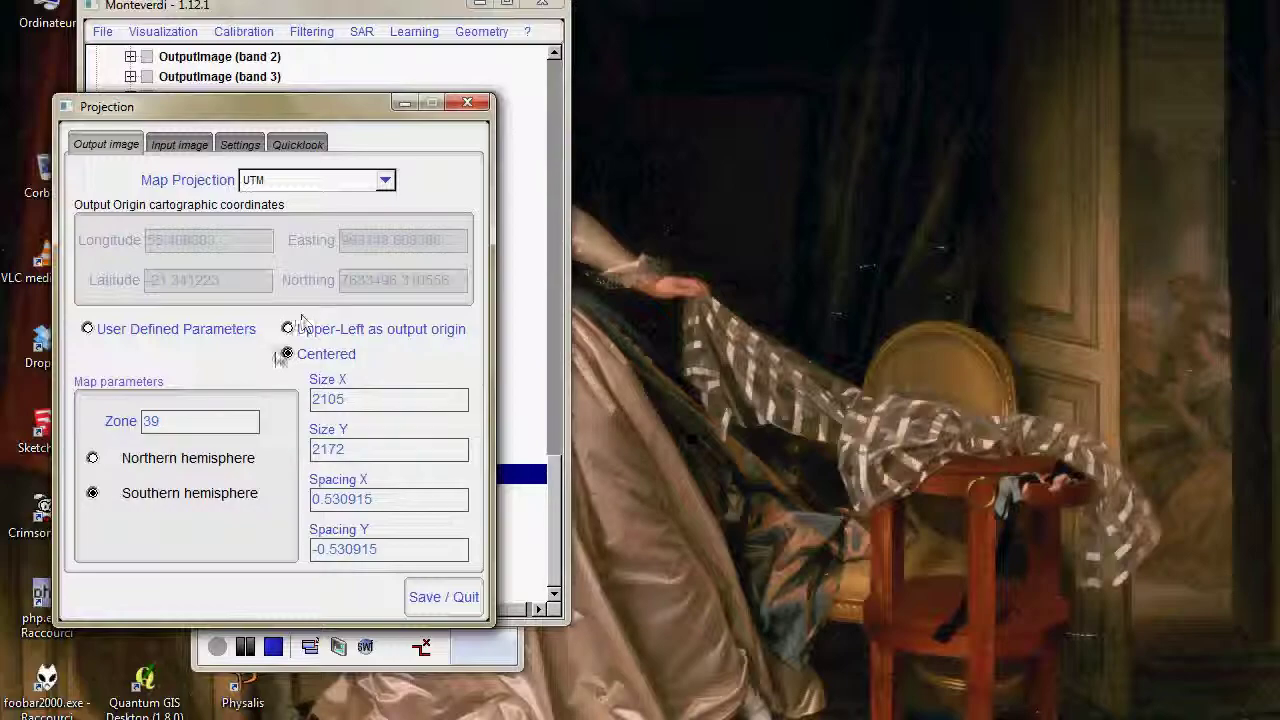
click(242, 144)
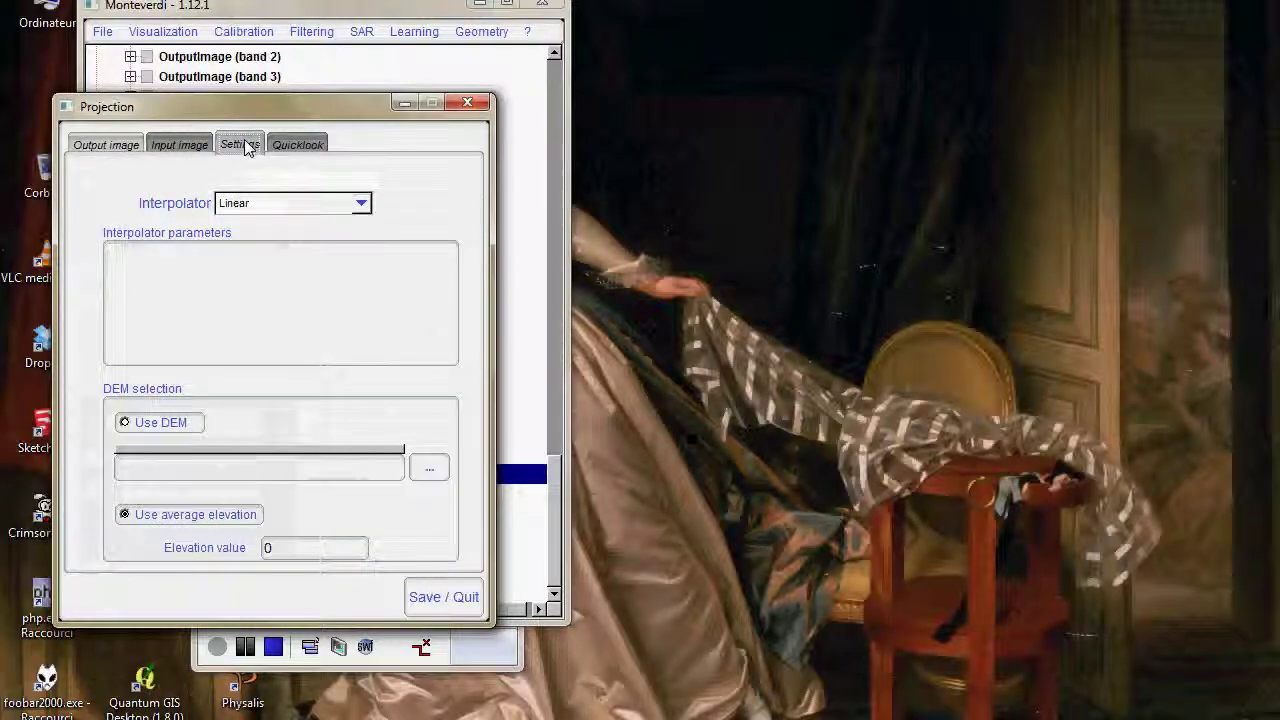
click(237, 205)
click(234, 240)
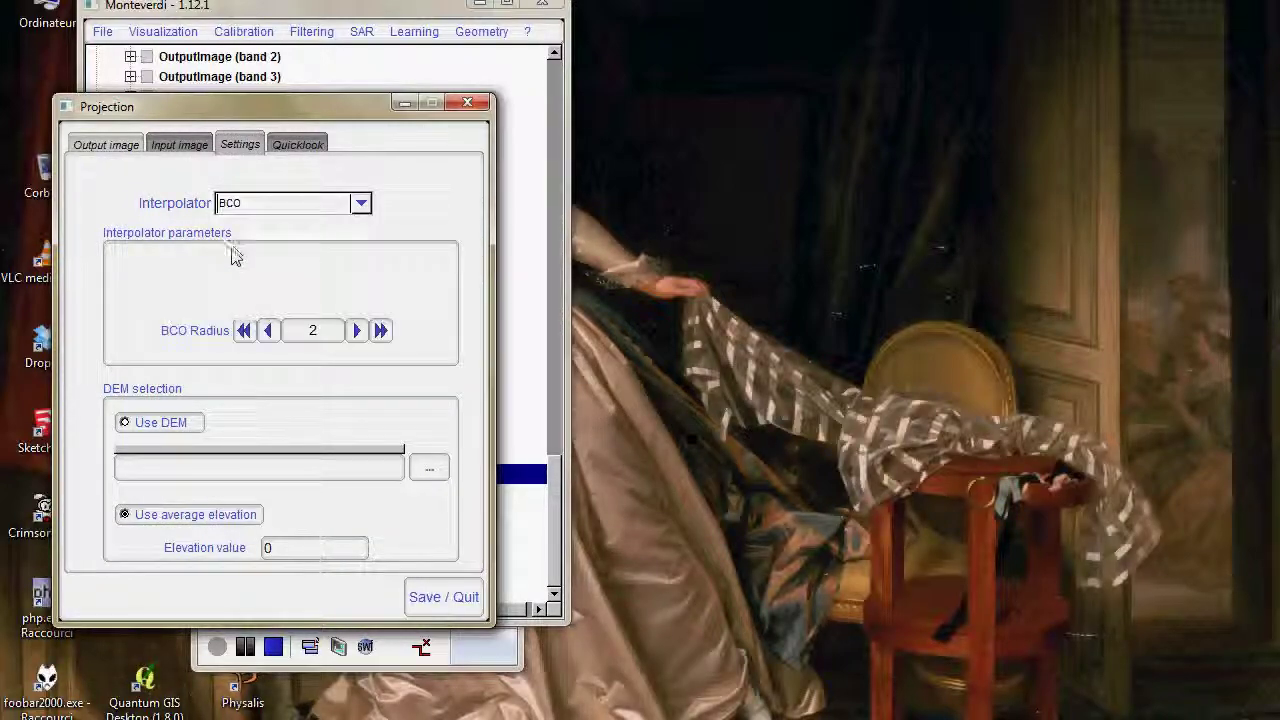
click(357, 331)
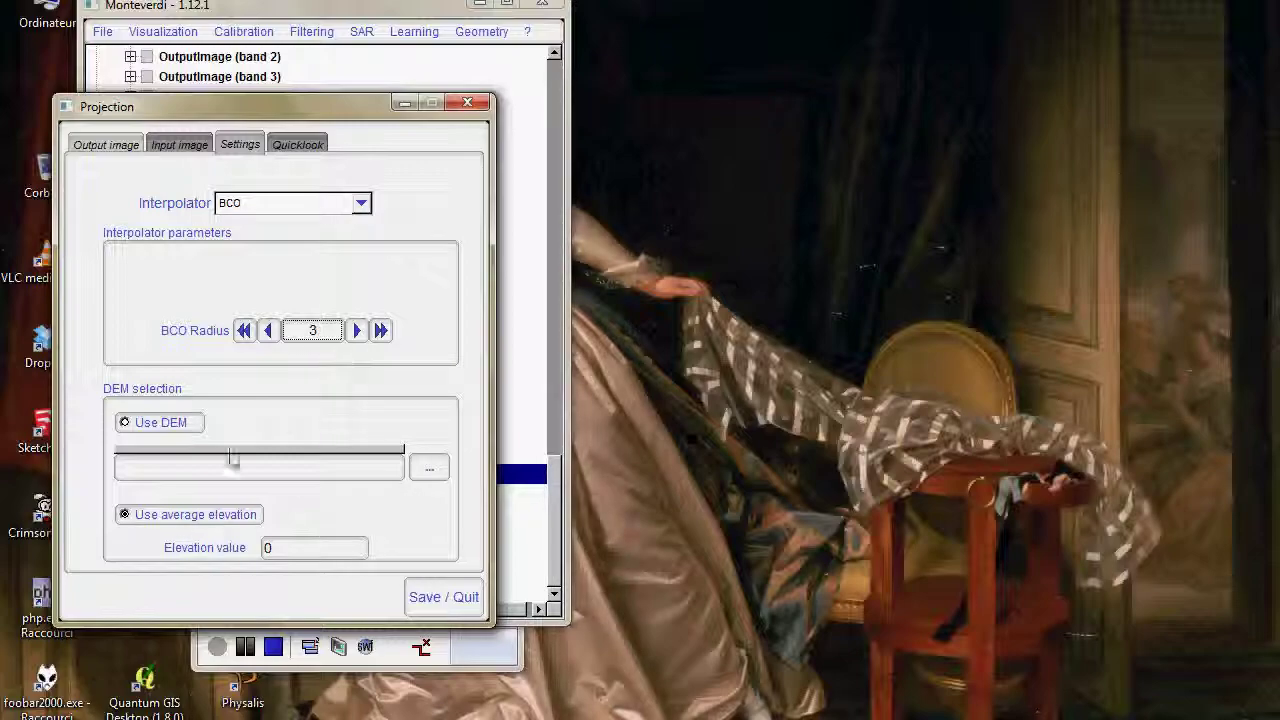
- Use the srtm_reunion folder in La Réunion as the DEM and save the projection
click(128, 423)
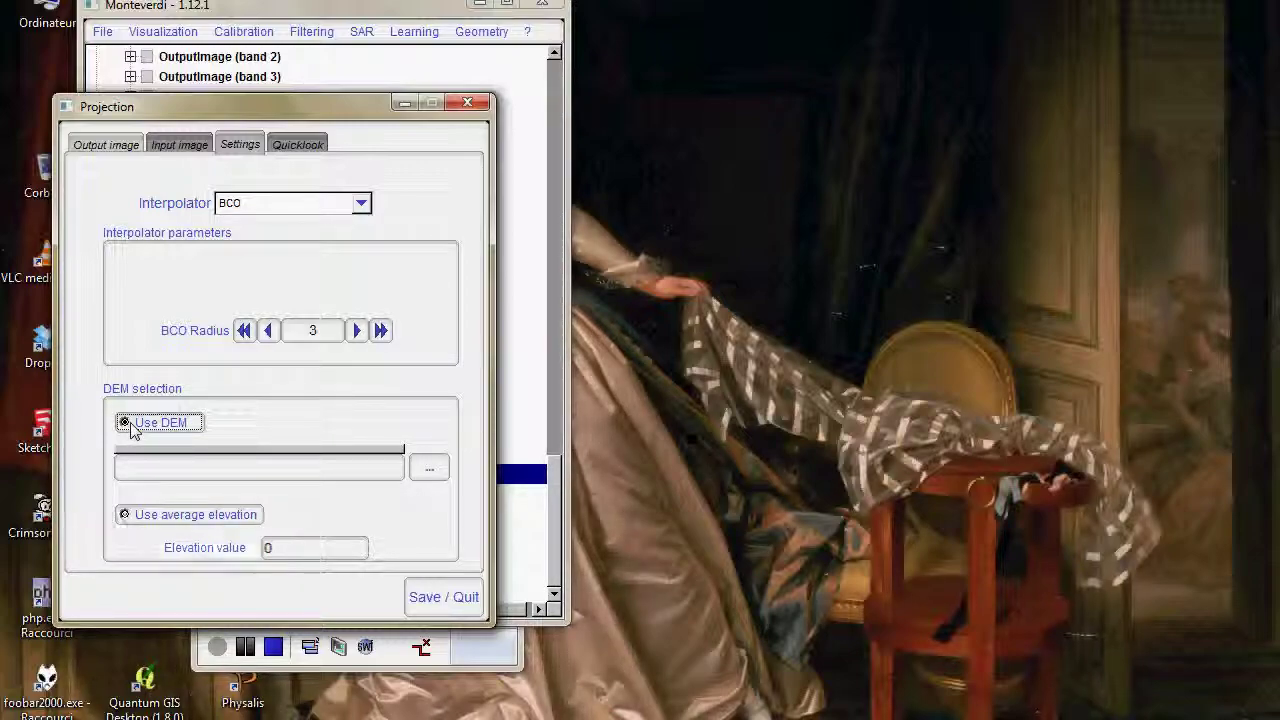
click(429, 470)
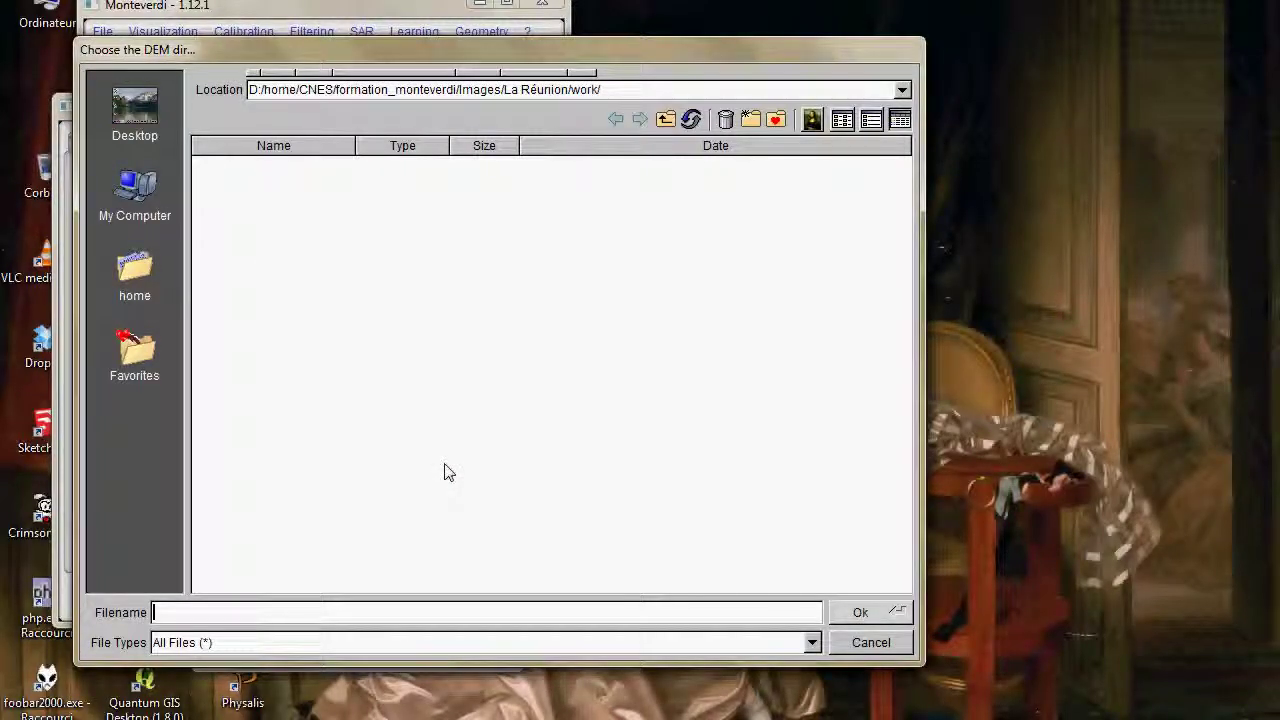
click(665, 119)
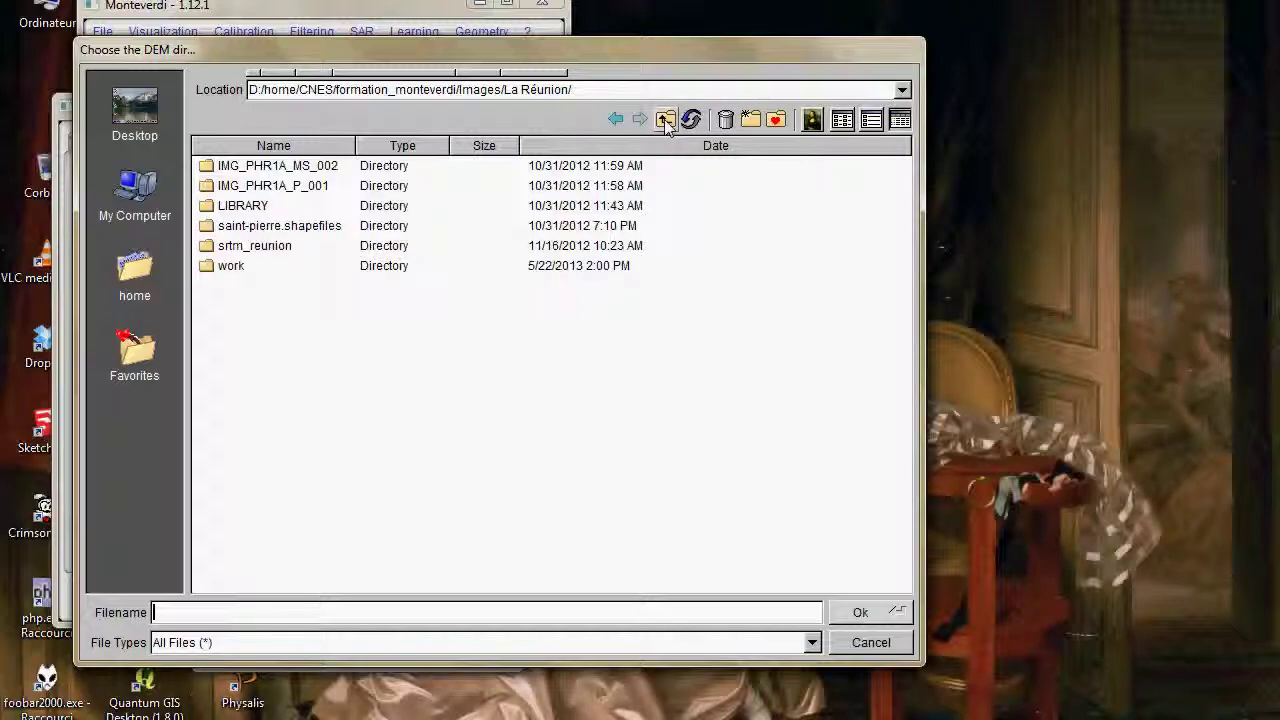
click(245, 246)
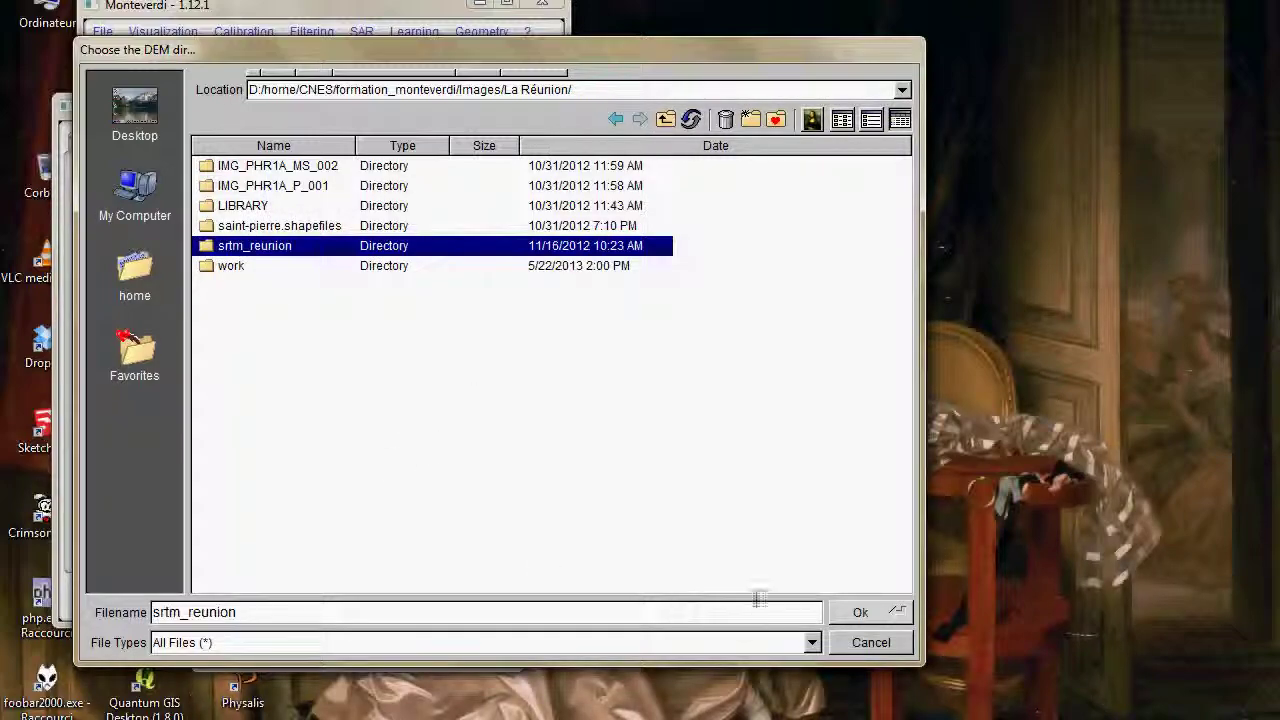
click(857, 612)
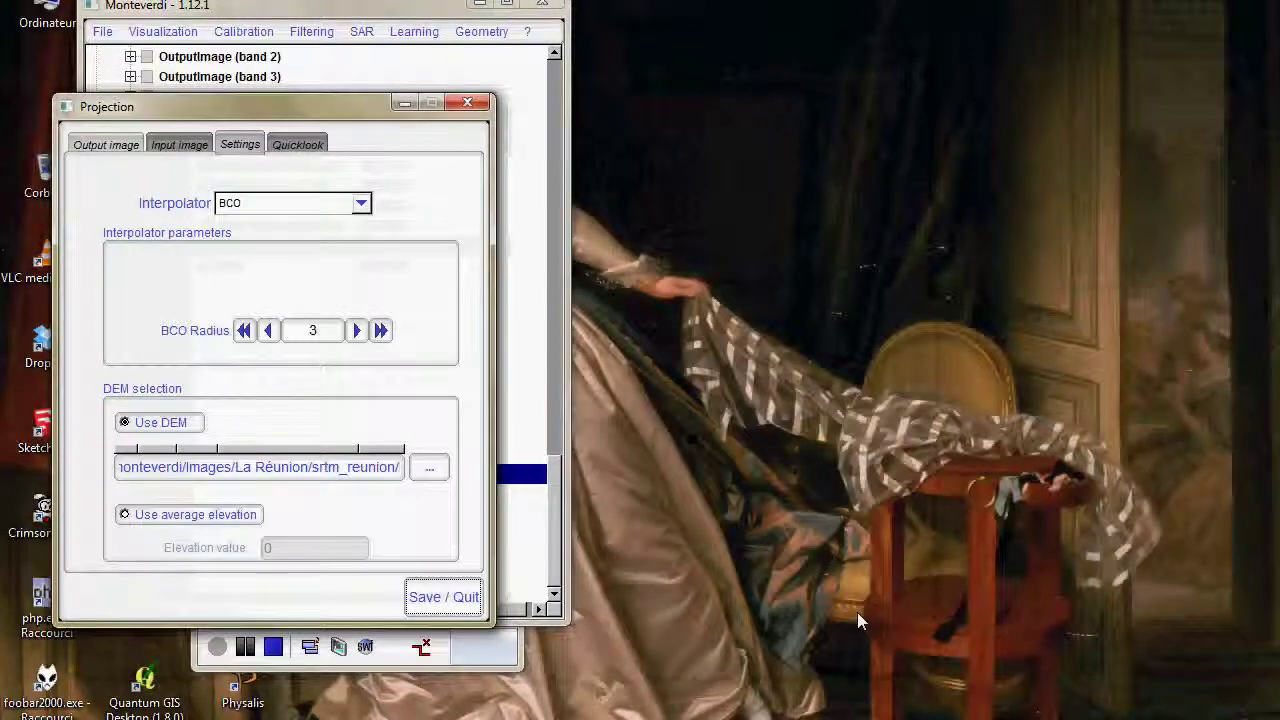
click(436, 598)
- Start exporting the Projection0 OutputImage dataset, with OrthoFusion.tif in the La Réunion work folder as the output file
scroll(300, 570, down, 5)
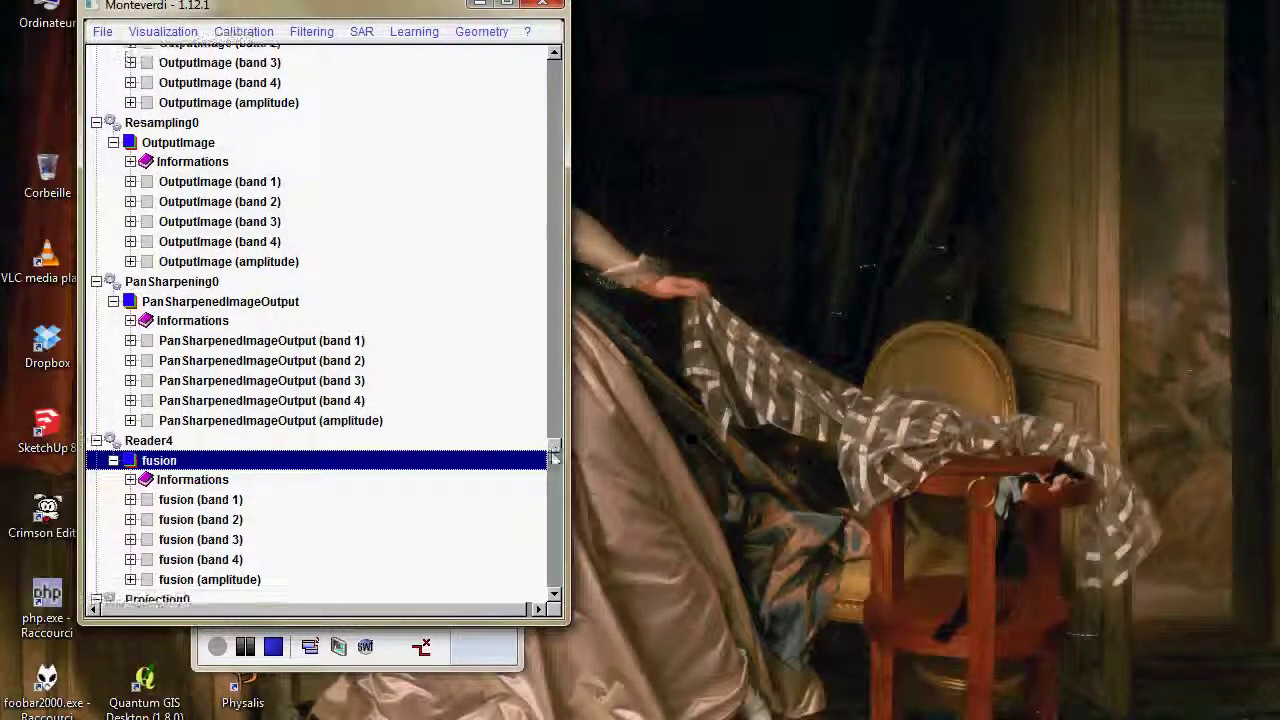
click(180, 474)
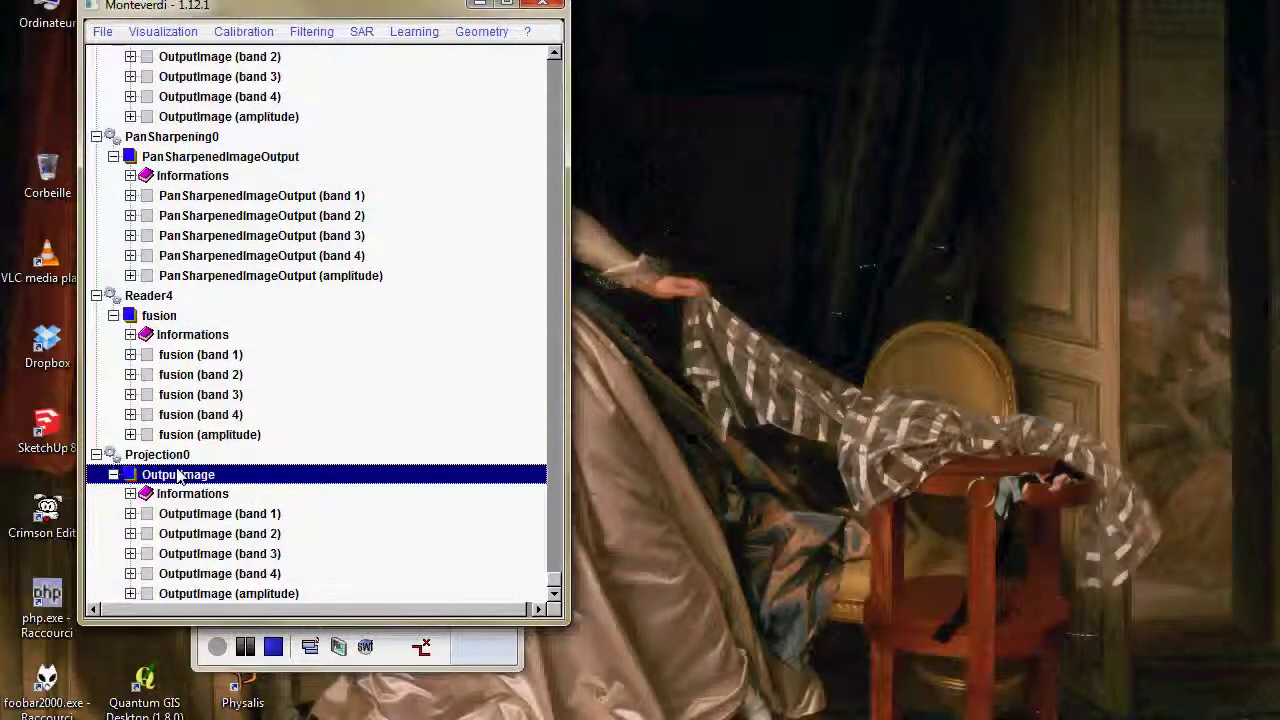
right_click(180, 472)
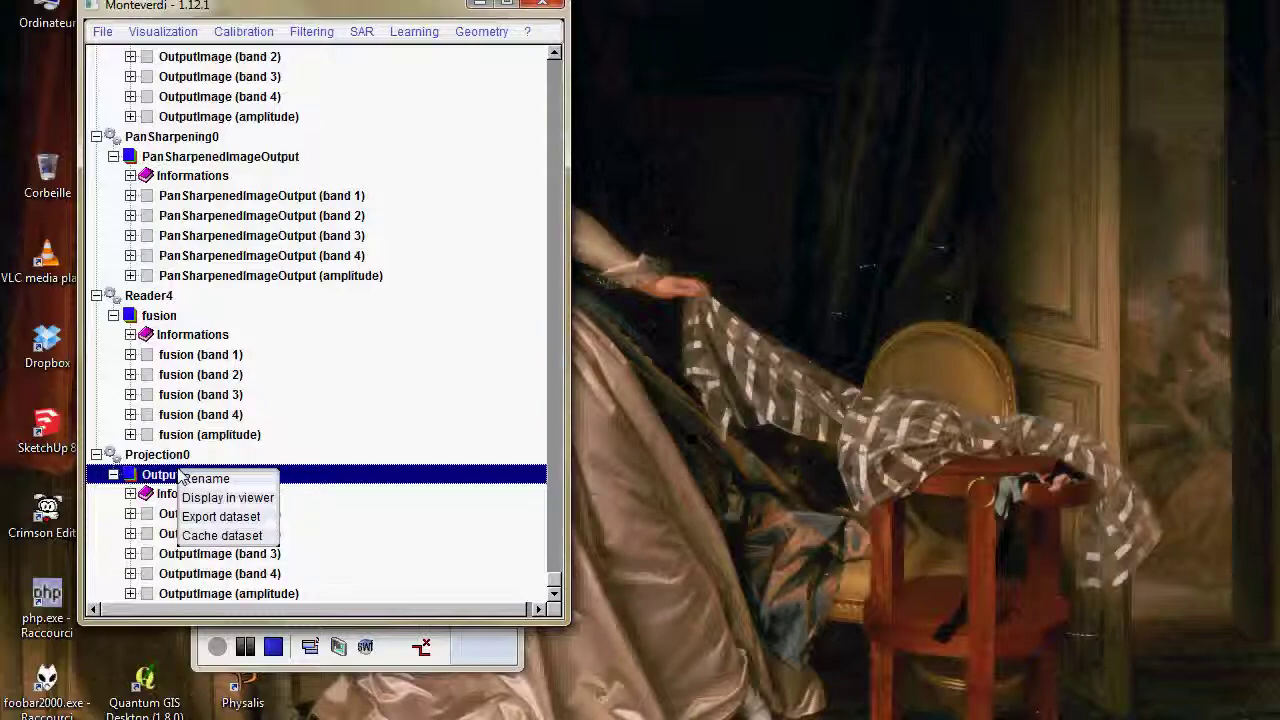
click(216, 516)
click(470, 190)
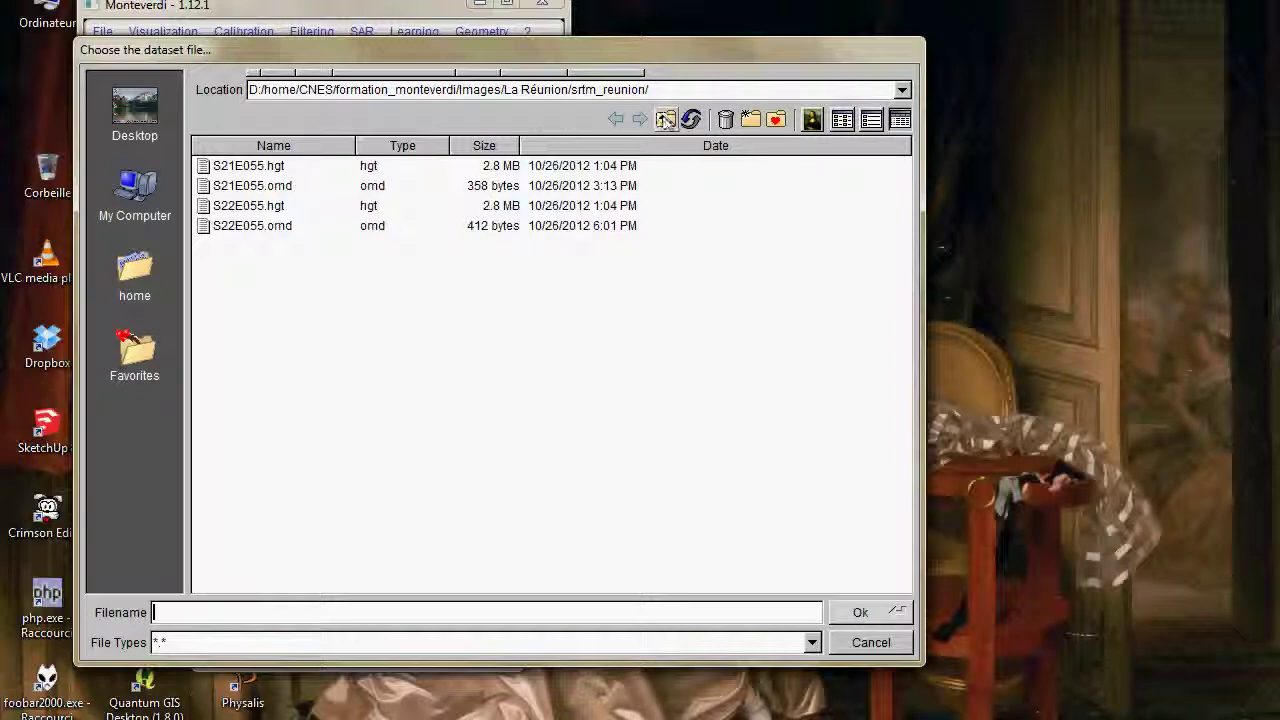
click(665, 119)
double_click(230, 265)
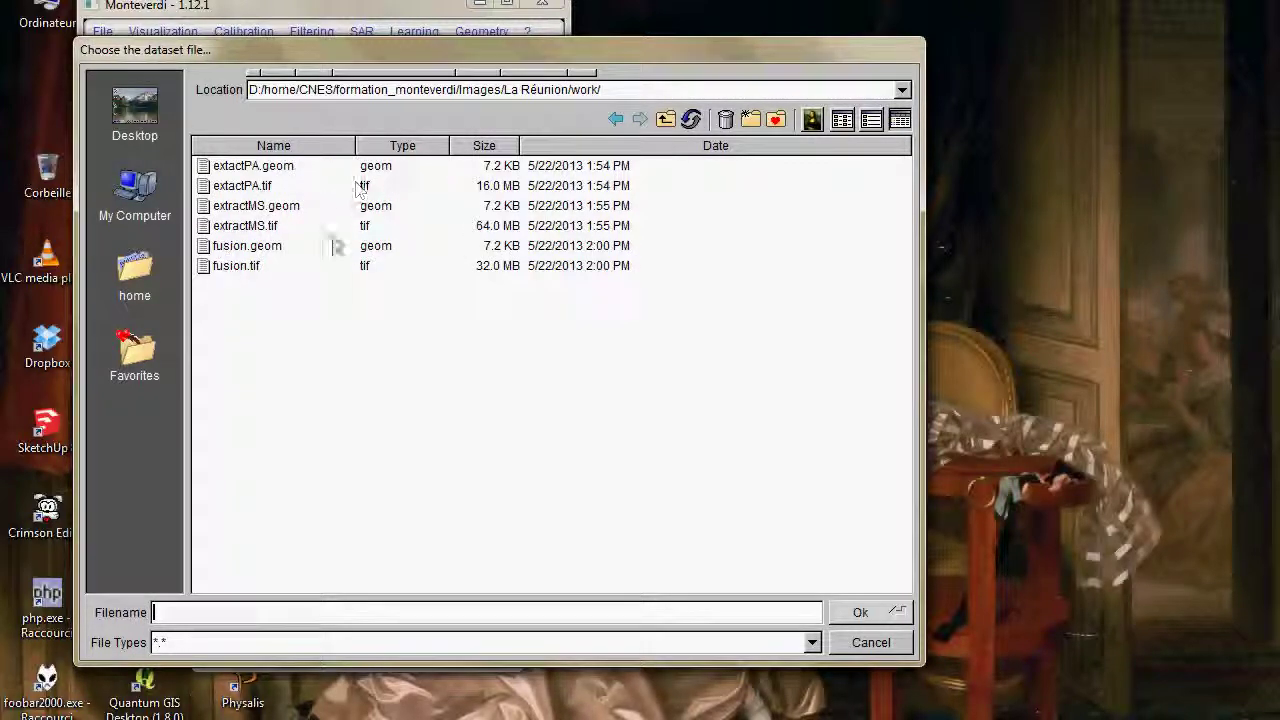
text(Or)
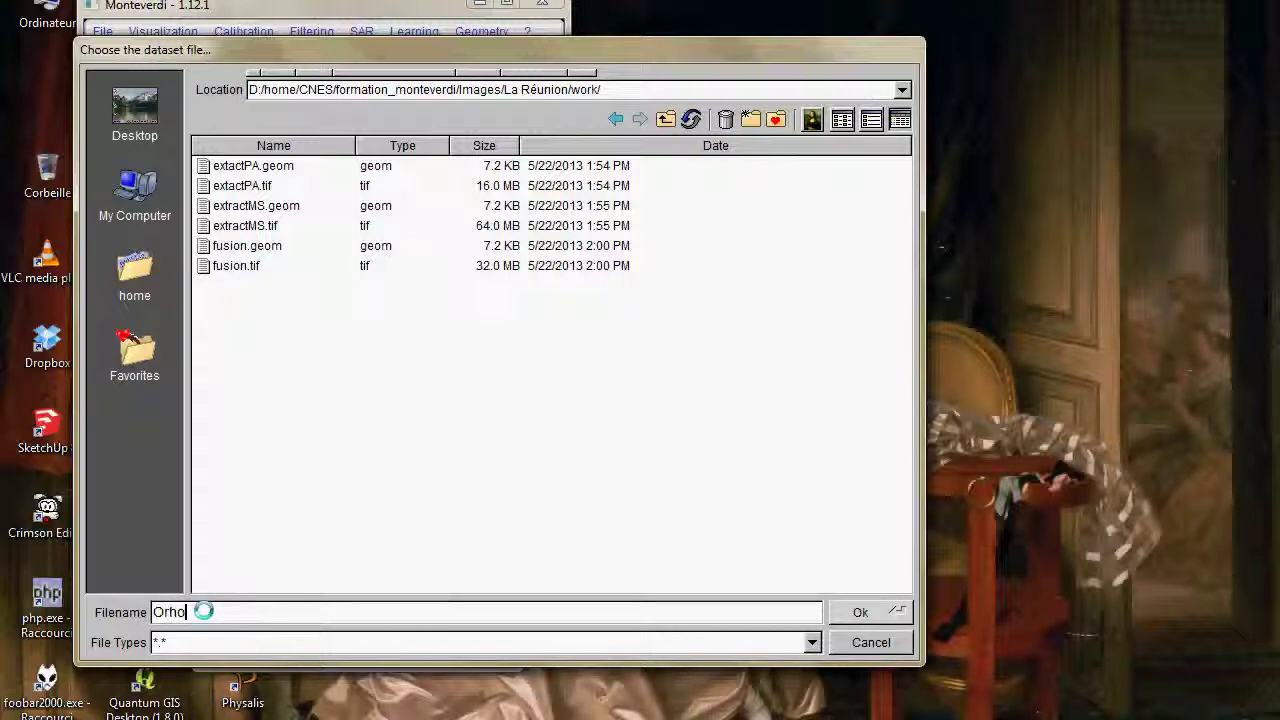
text(thoFusion.tif)
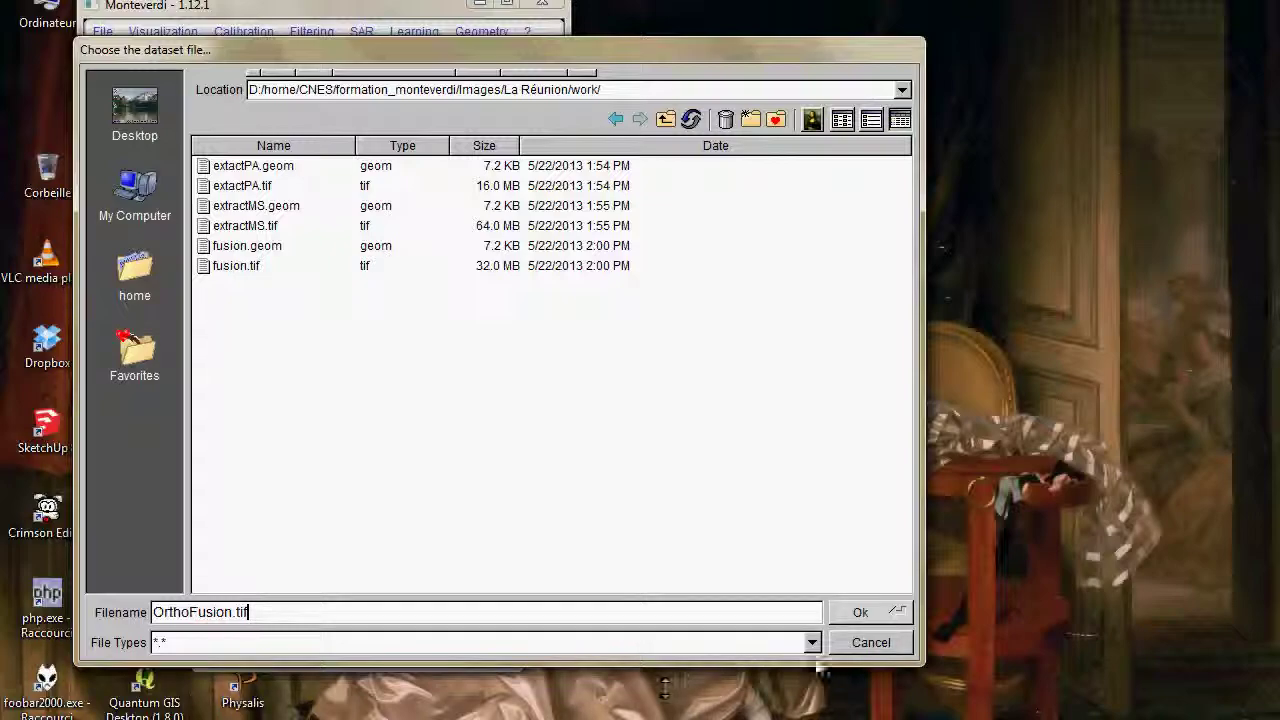
click(850, 611)
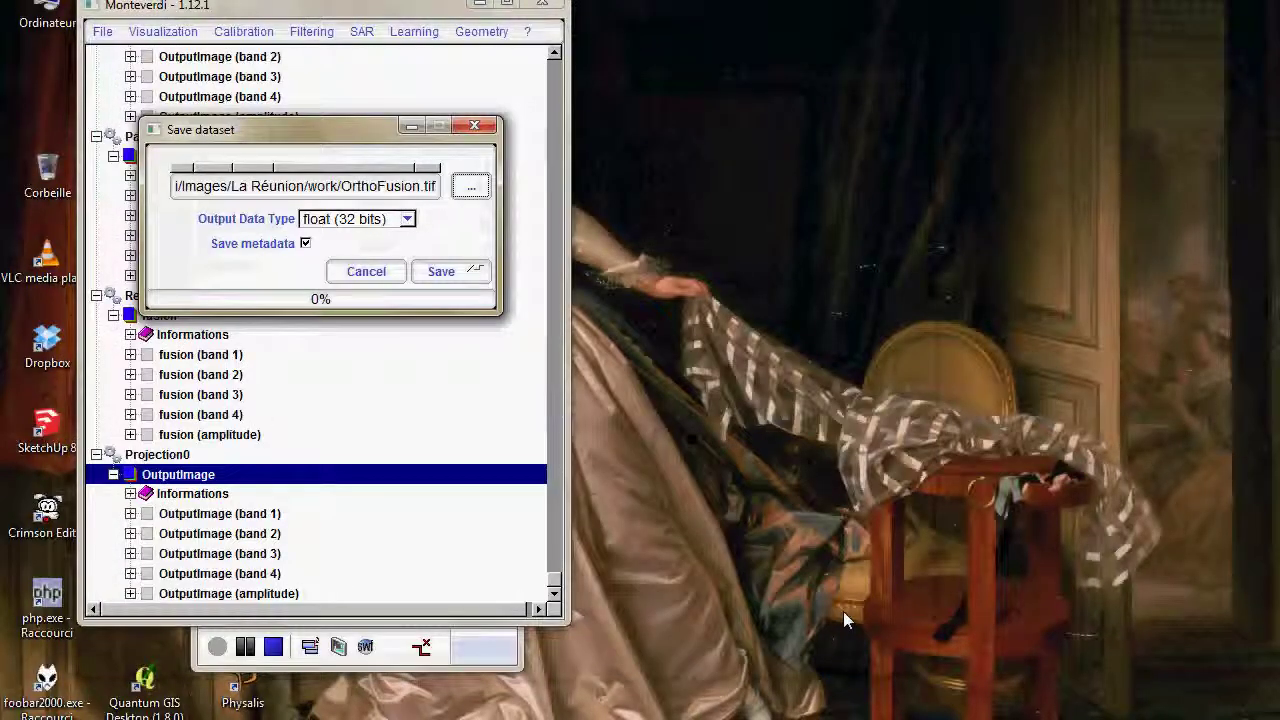
- Set the output data type to short (16 bits) and save the orthorectified dataset
click(366, 219)
click(344, 180)
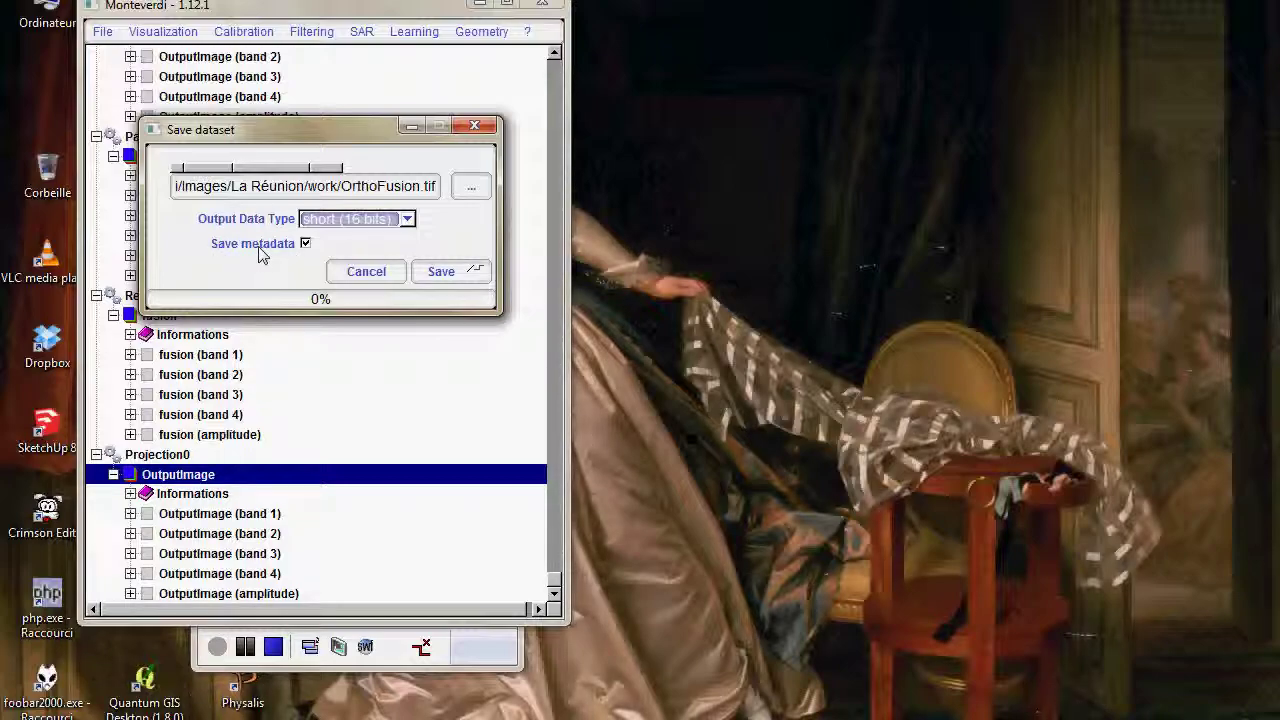
click(441, 271)
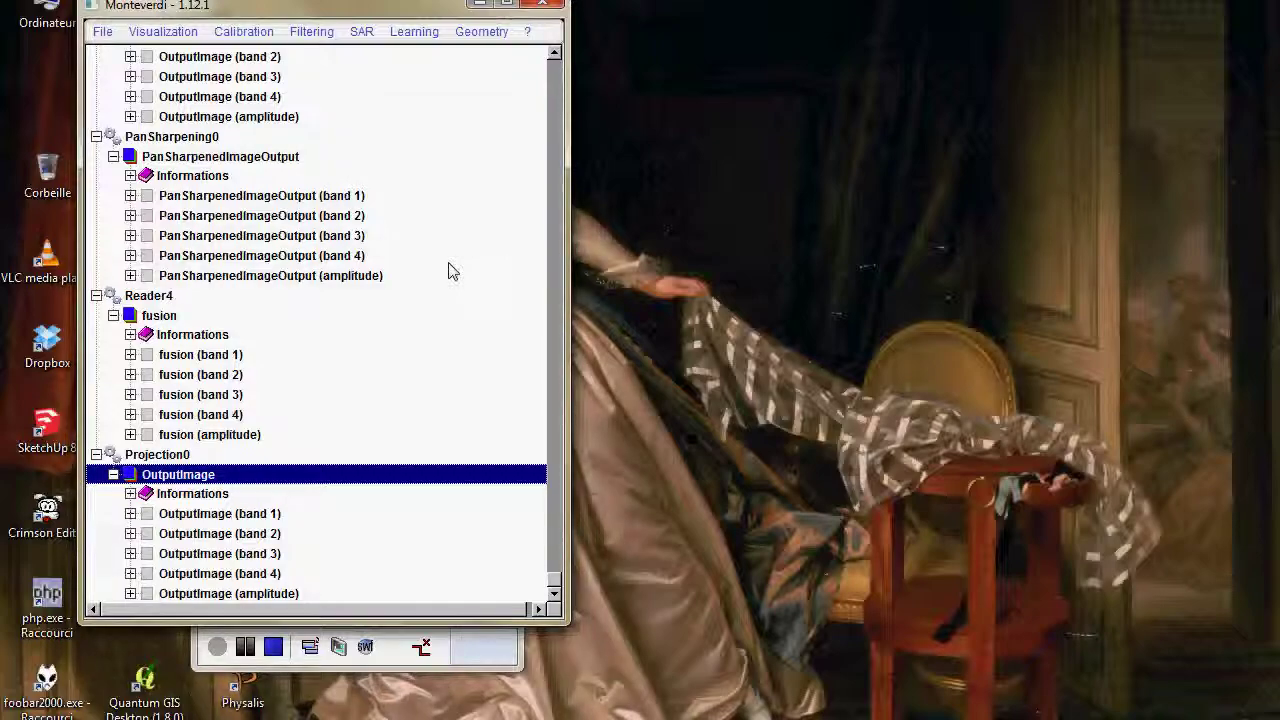
- Open the OrthoFusion.tif dataset from the work folder
click(102, 31)
click(125, 50)
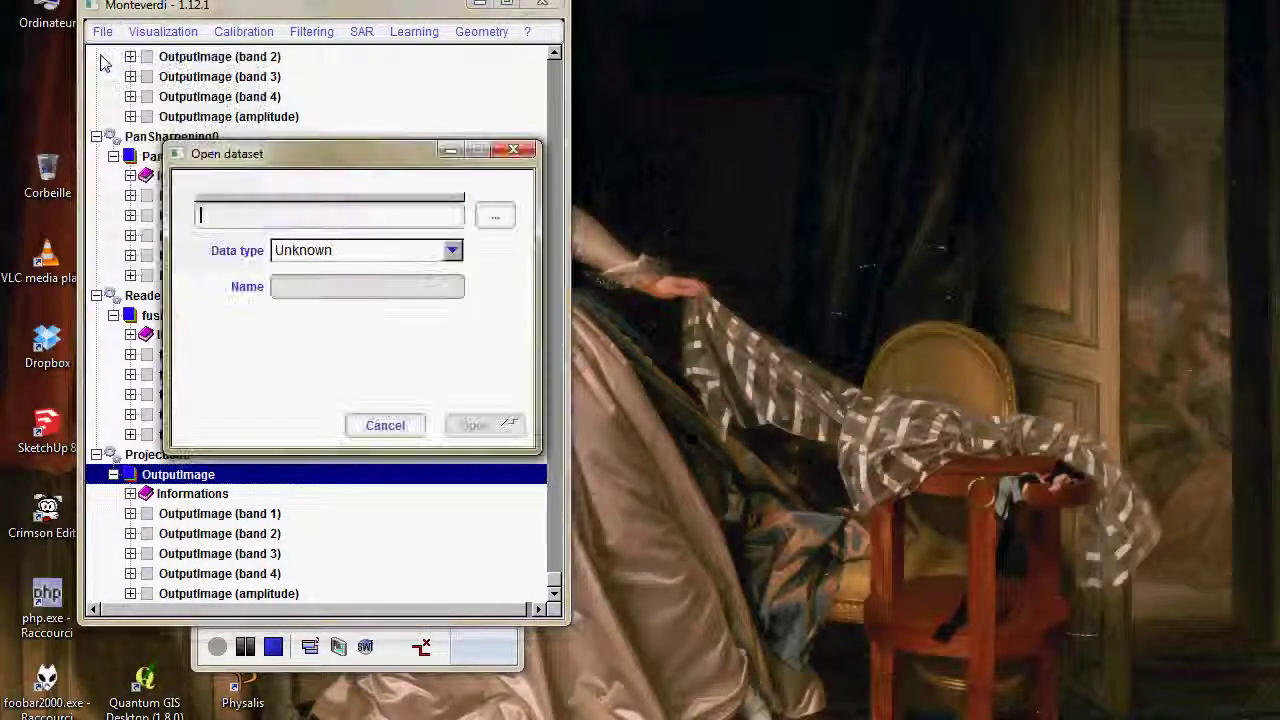
click(495, 216)
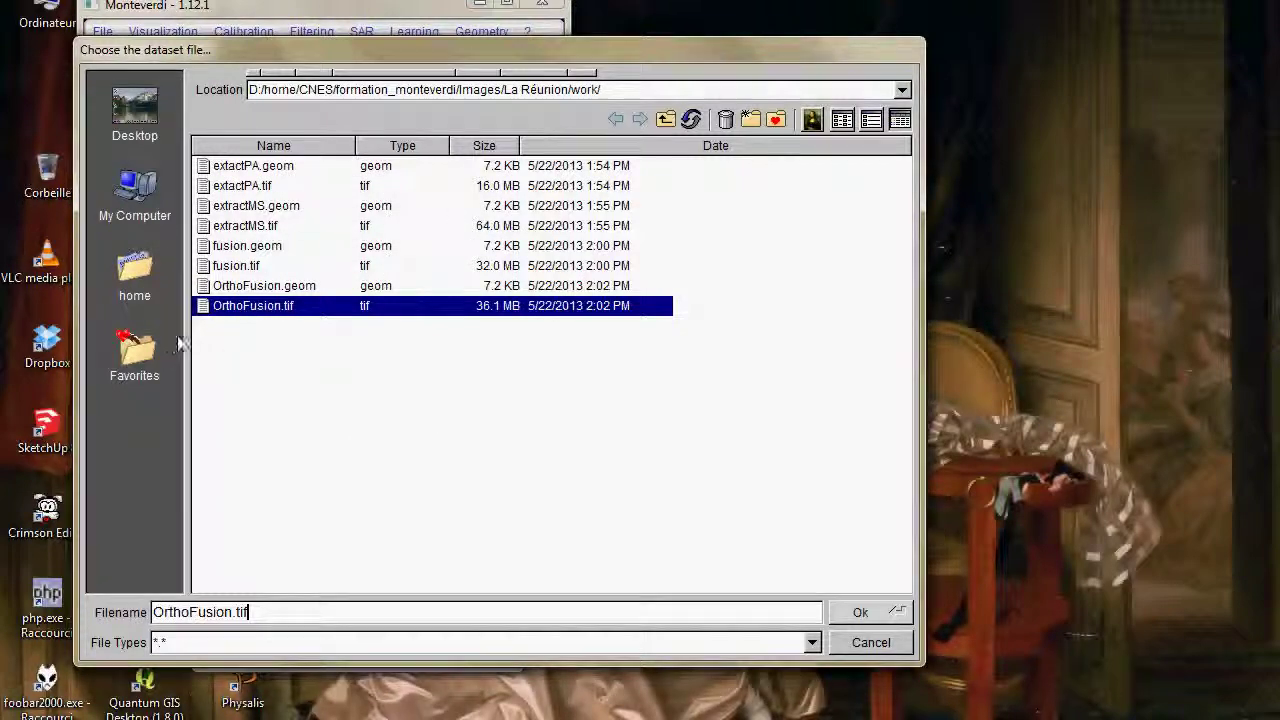
click(858, 613)
click(474, 424)
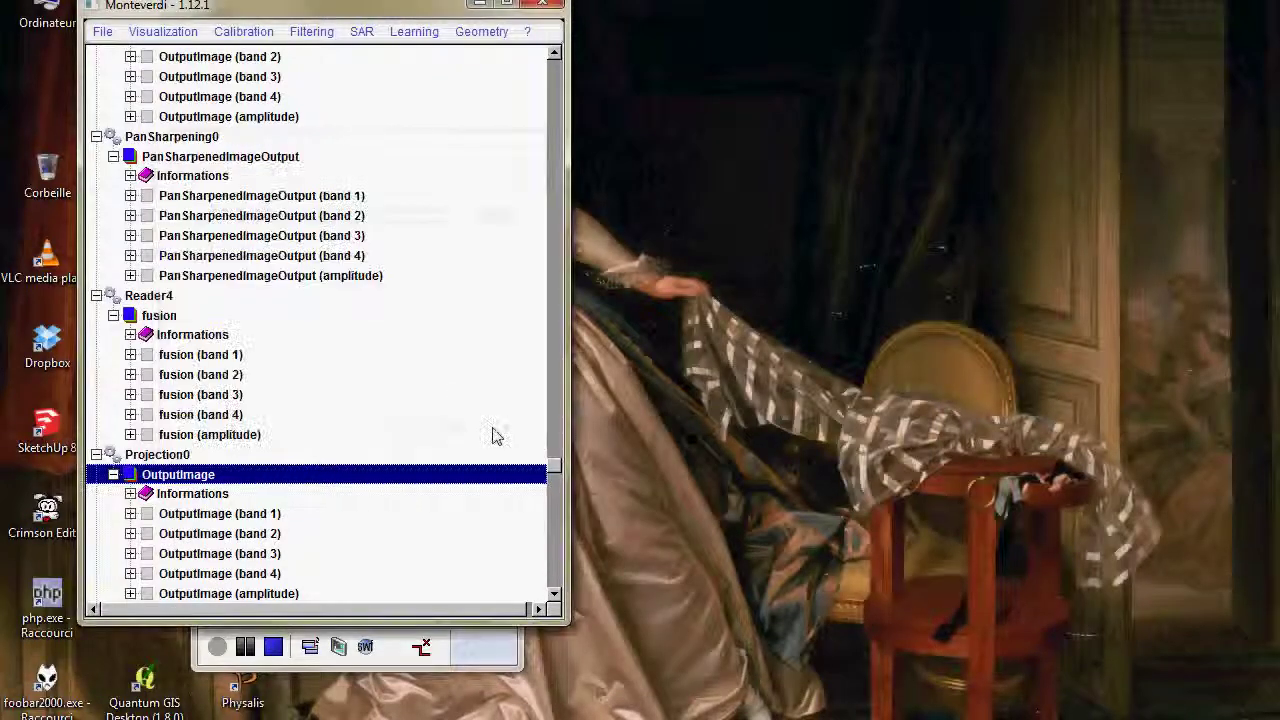
- Display the OrthoFusion dataset in the viewer and examine the beach and harbour areas at full resolution
scroll(555, 500, down, 3)
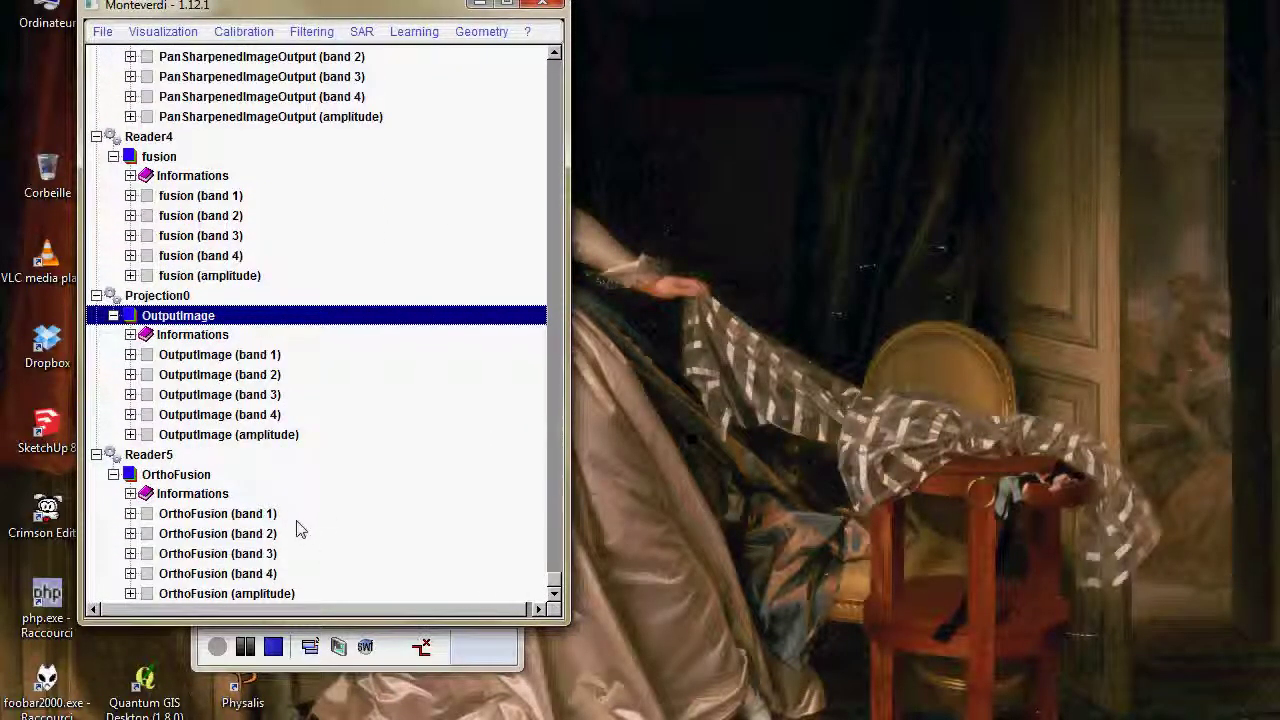
click(185, 477)
right_click(185, 477)
click(225, 503)
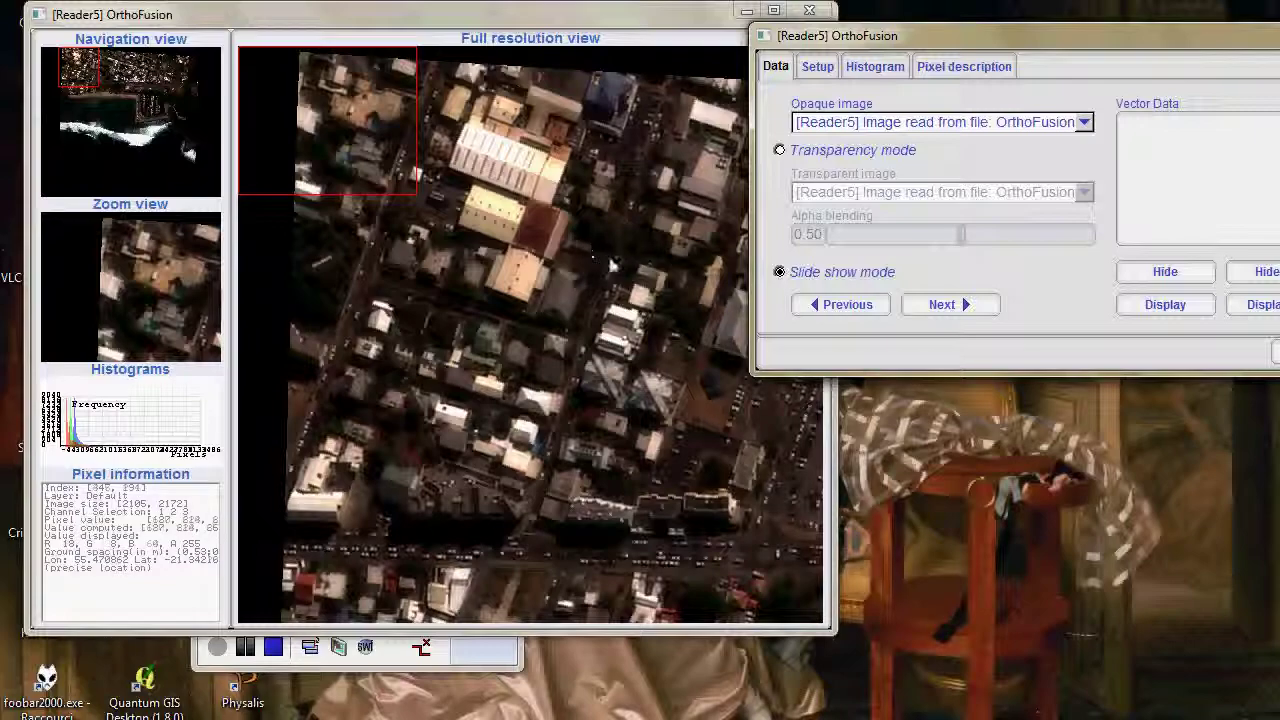
click(117, 87)
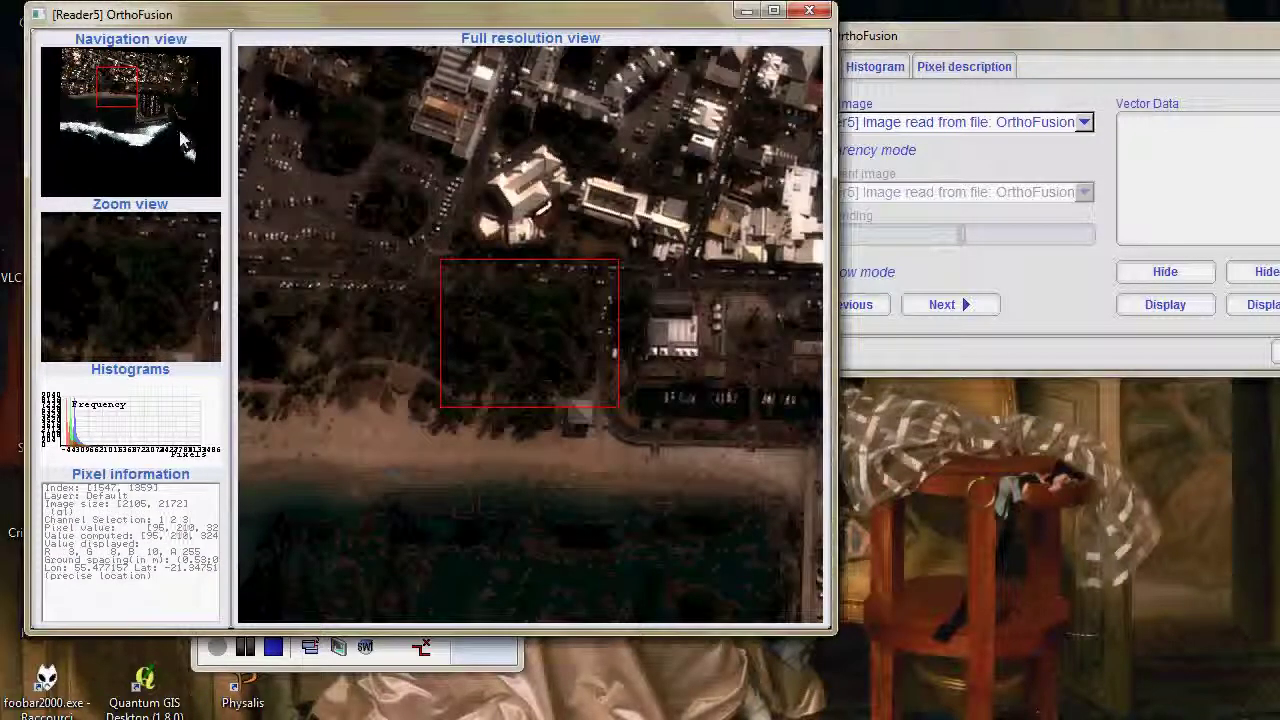
click(170, 162)
click(167, 98)
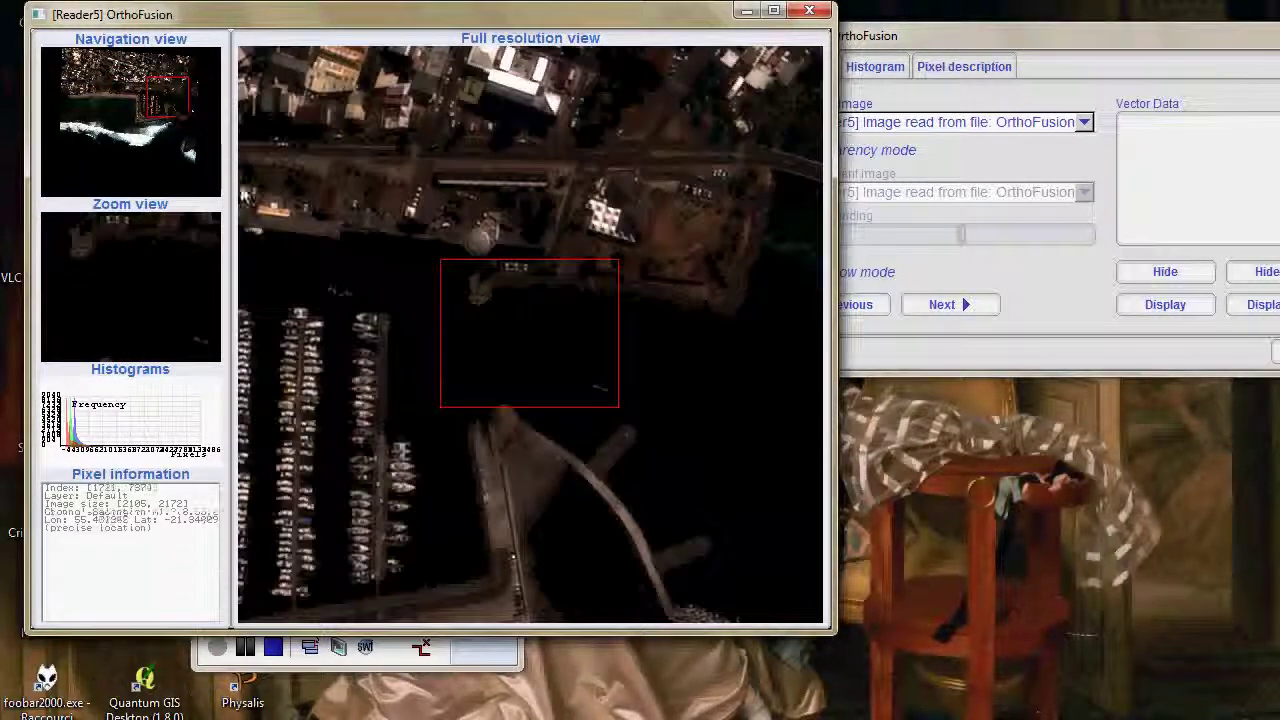